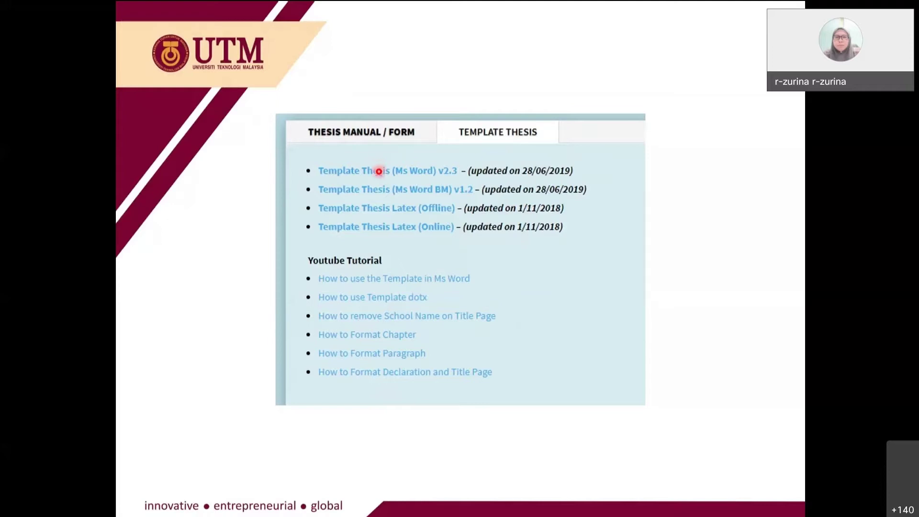
key("Right")
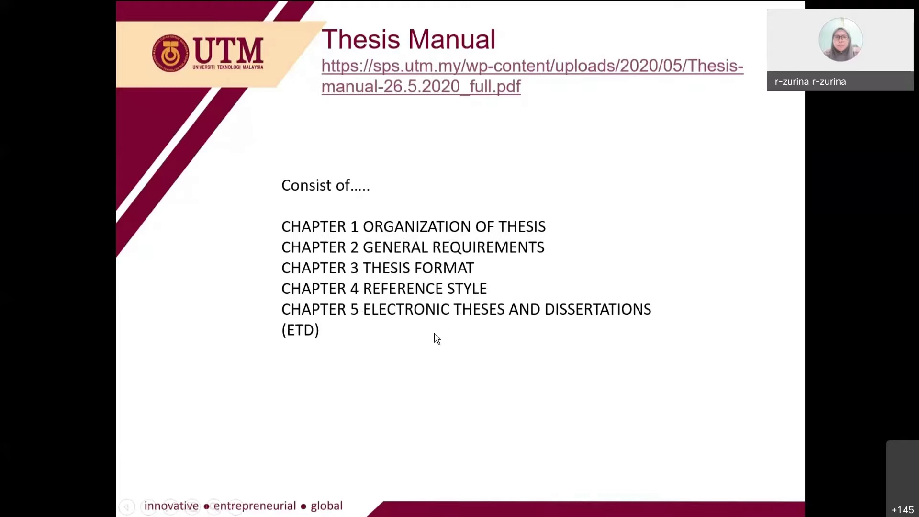
left_click(406, 347)
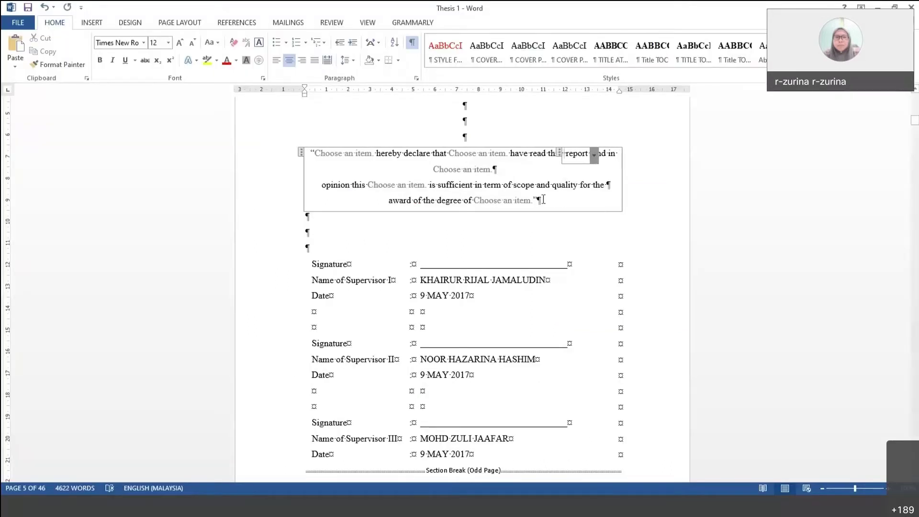
Set the document type in the supervisor declaration to "project report"
left_click(594, 154)
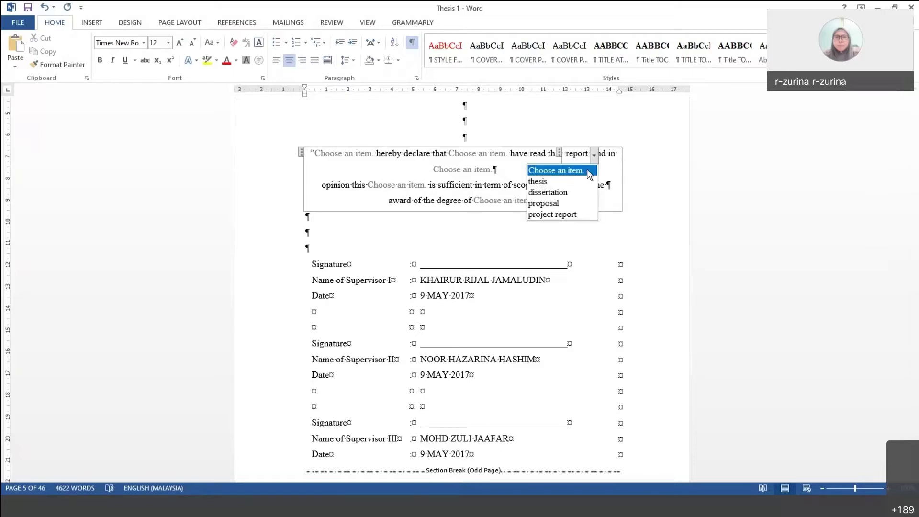
left_click(558, 214)
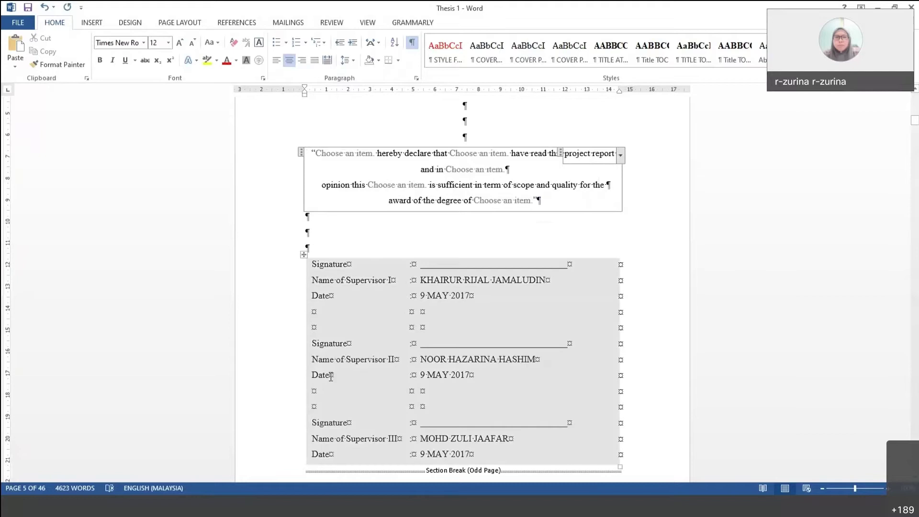
left_click(547, 234)
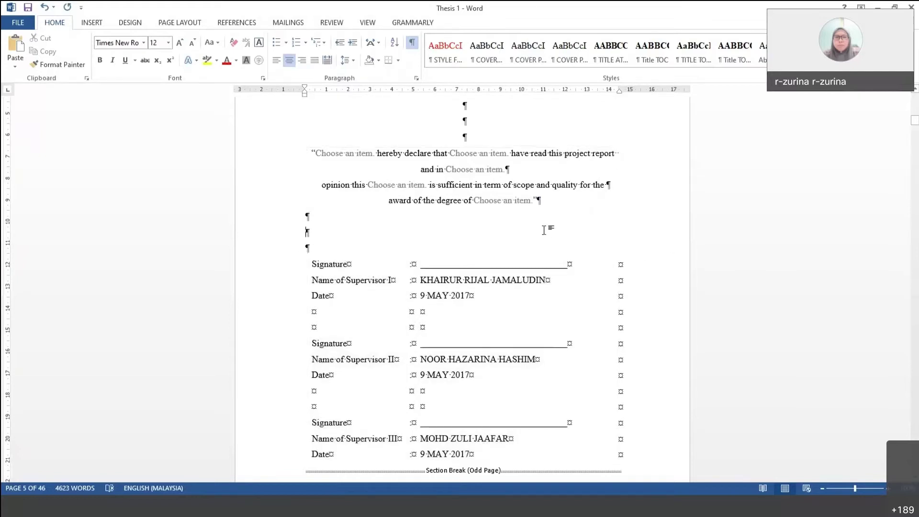
Examine the remaining choice fields in the supervisor declaration and the name and date entries in the supervisors' signature table
left_click(464, 178)
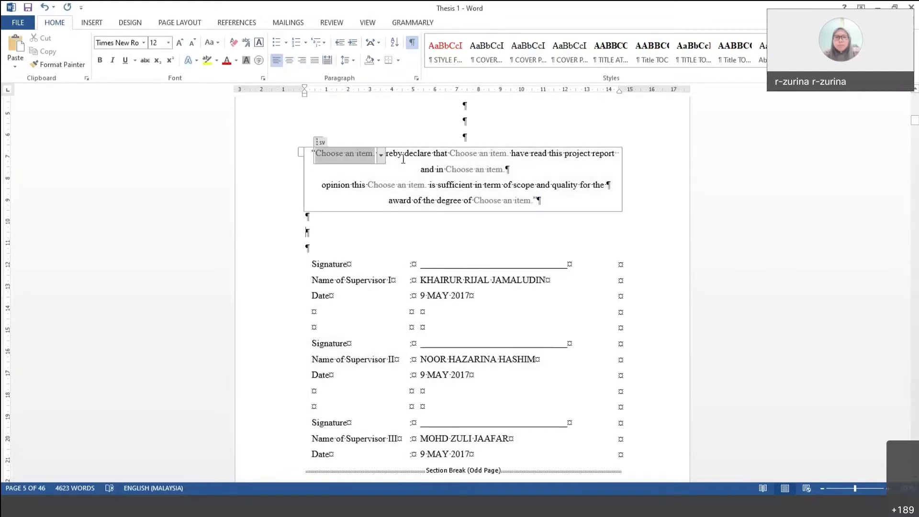
left_click(489, 200)
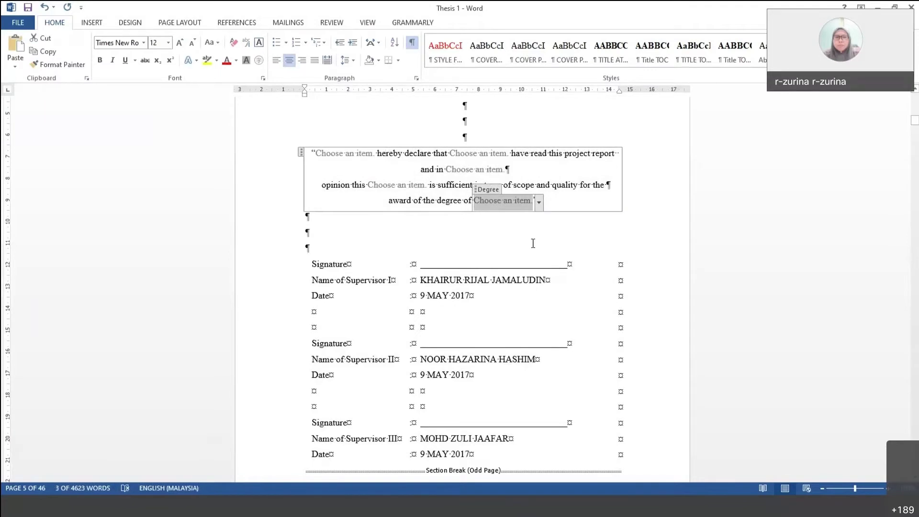
left_click_drag(538, 258, 481, 173)
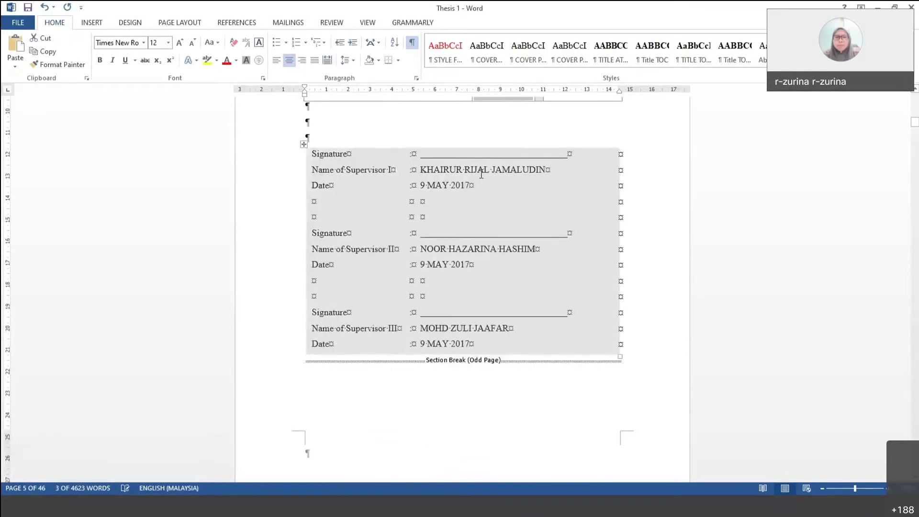
left_click(481, 174)
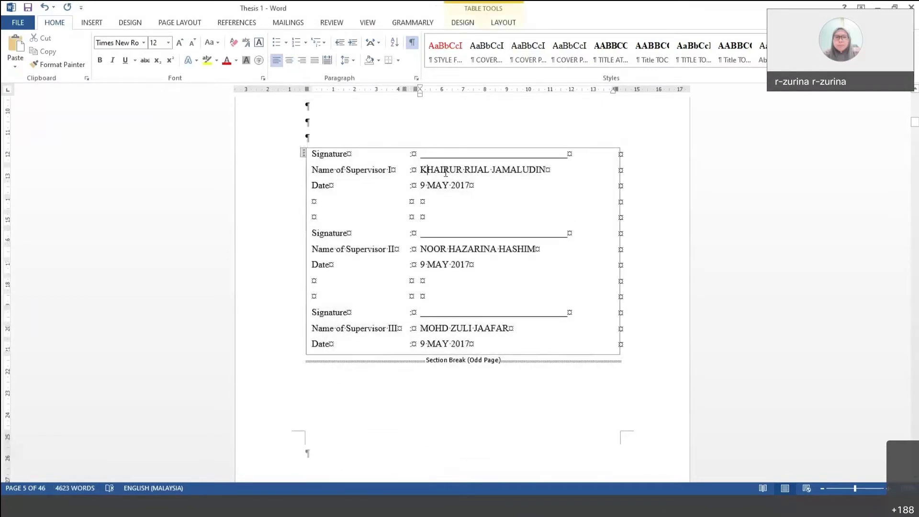
triple_click(484, 174)
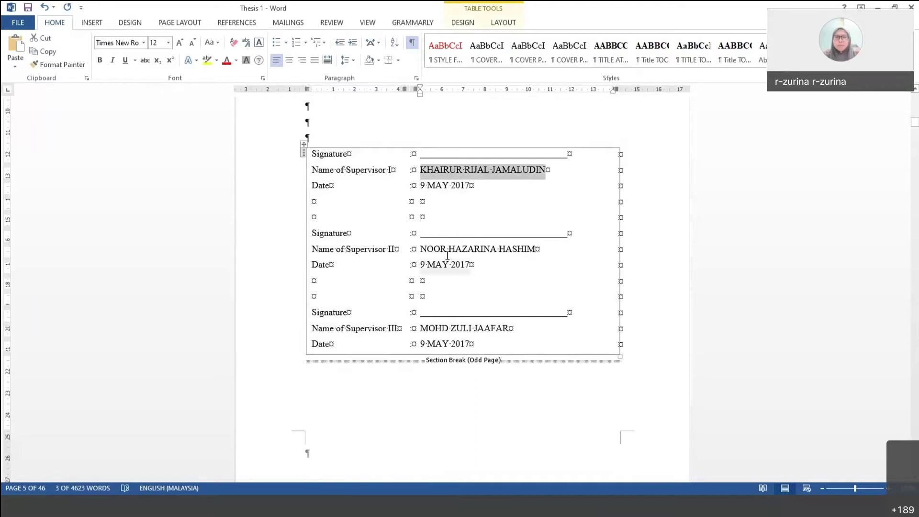
left_click_drag(434, 265, 471, 265)
scroll(483, 329, "down", 3)
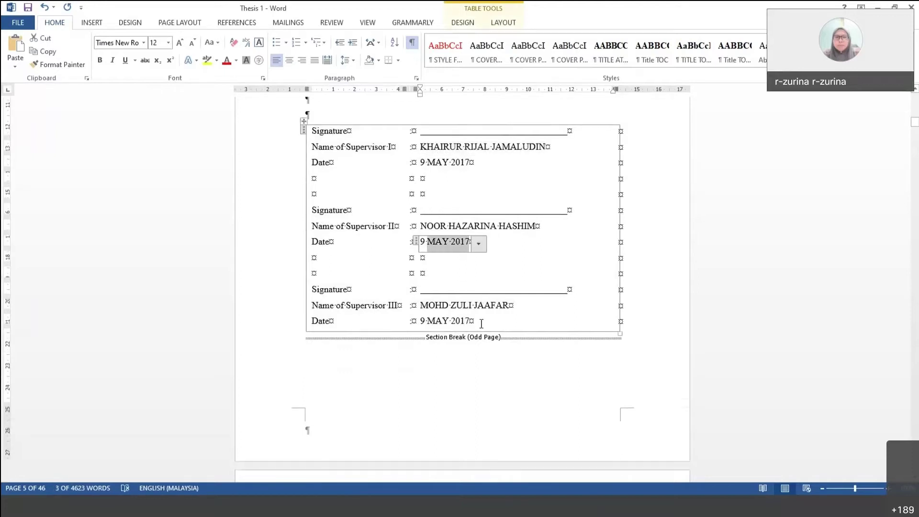
Look through the Bahagian A and Bahagian B certification sections and the thesis title page down to its date
scroll(484, 330, "down", 8)
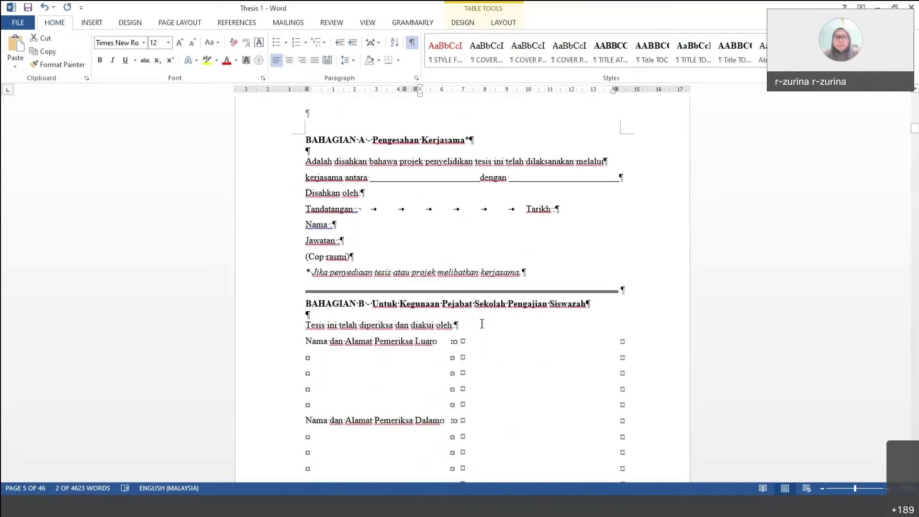
scroll(482, 324, "down", 12)
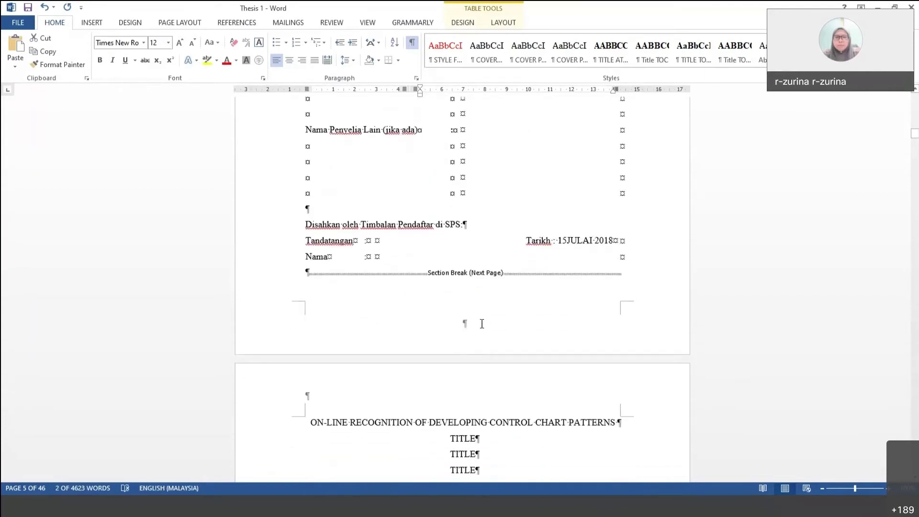
scroll(482, 324, "down", 4)
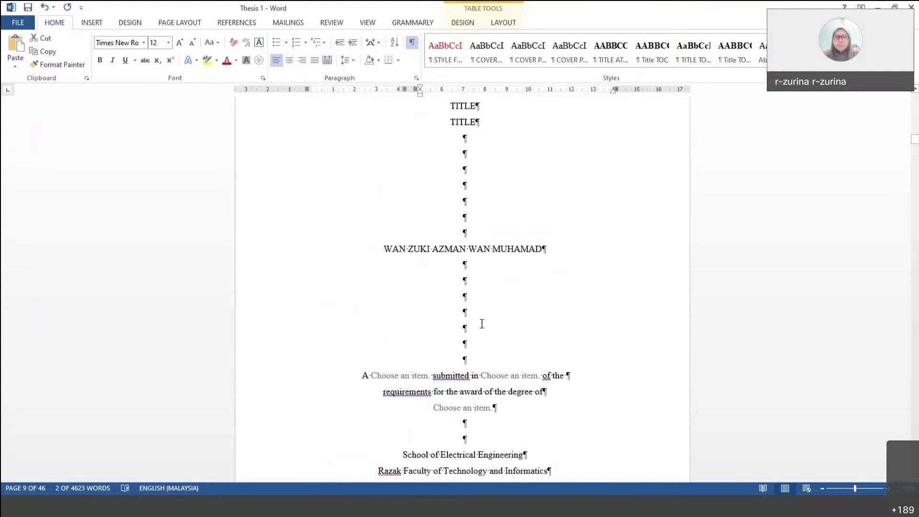
scroll(539, 308, "up", 1)
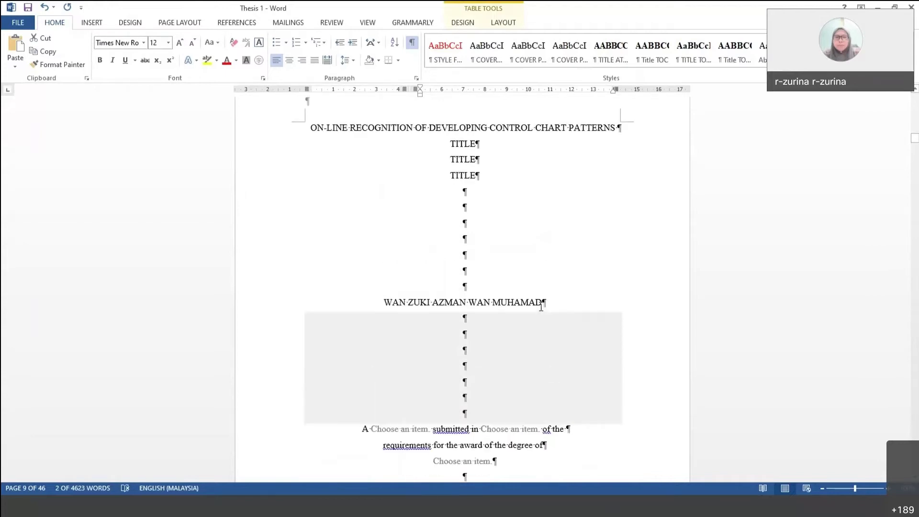
scroll(541, 307, "down", 2)
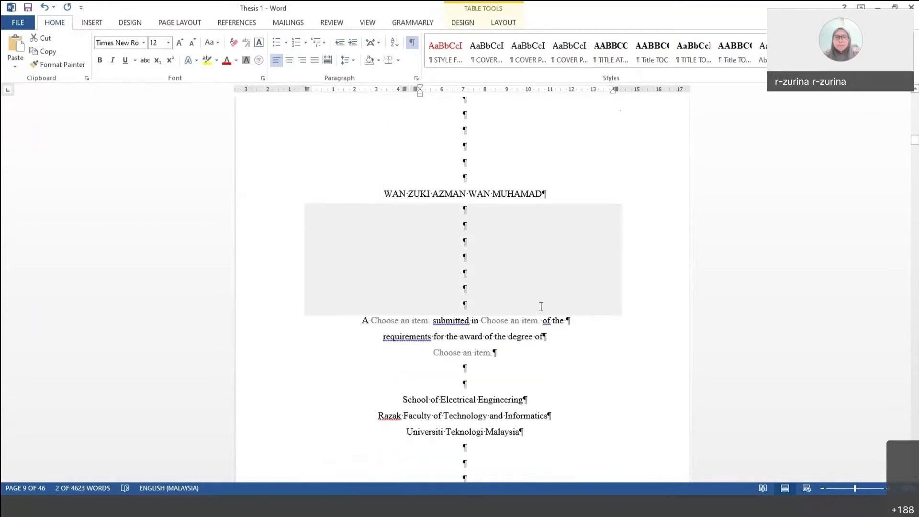
scroll(540, 306, "down", 3)
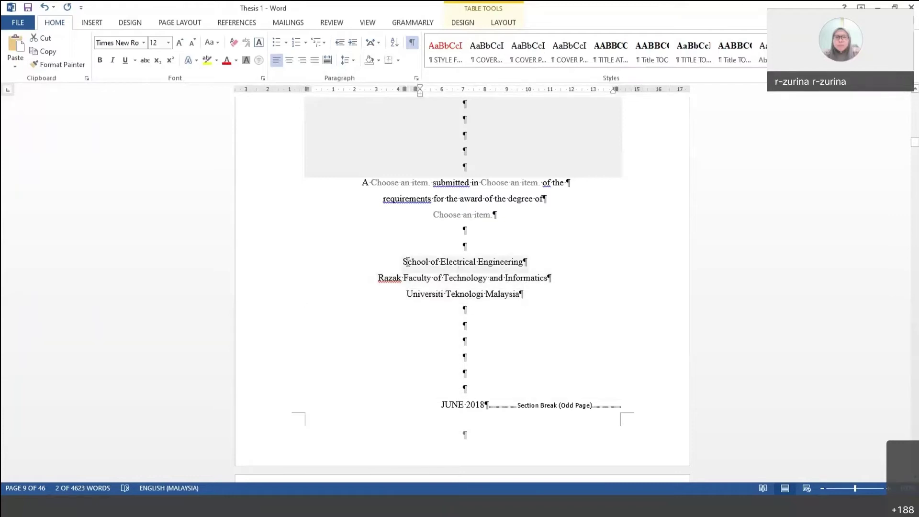
Delete the school name line "School of Electrical Engineering" from the title page
left_click_drag(403, 261, 525, 268)
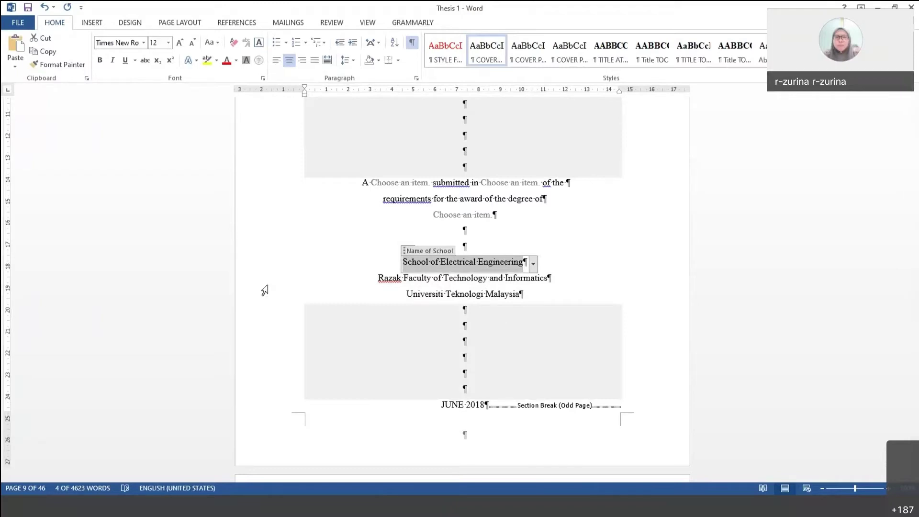
left_click(611, 284)
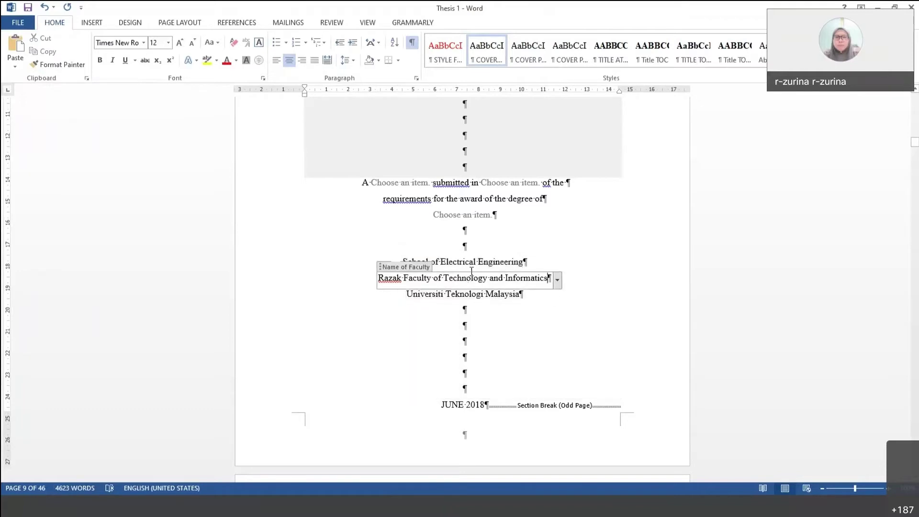
left_click(471, 264)
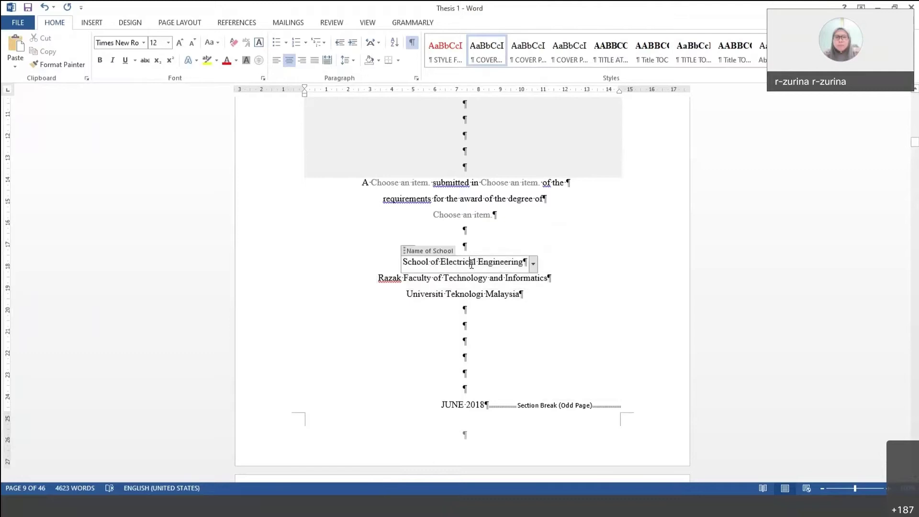
left_click_drag(403, 262, 521, 266)
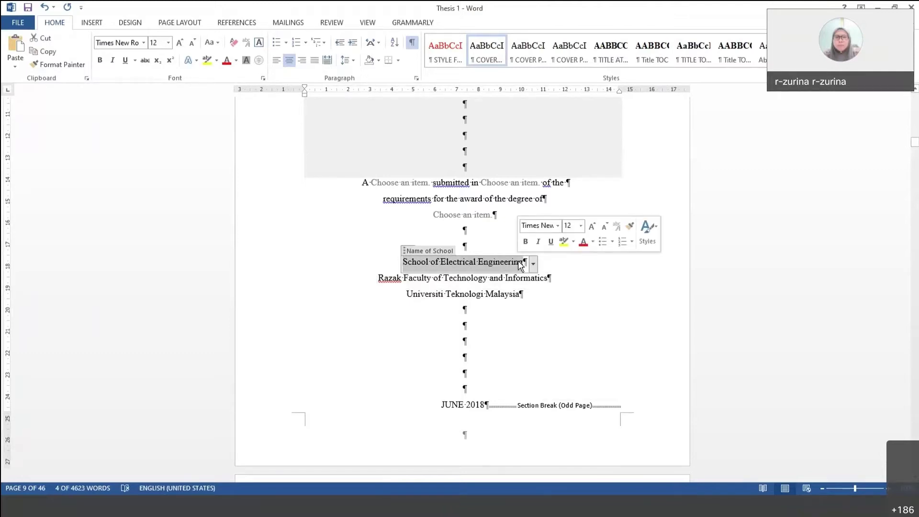
left_click(565, 260)
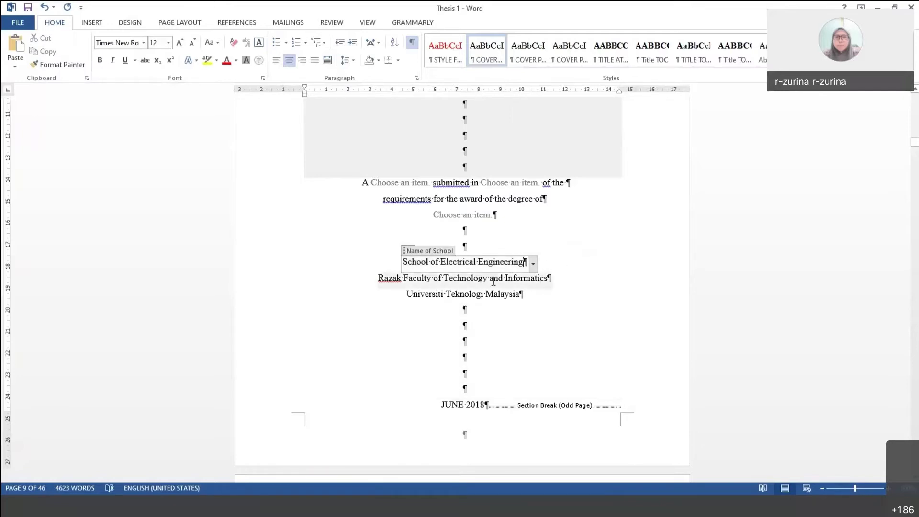
left_click(268, 271)
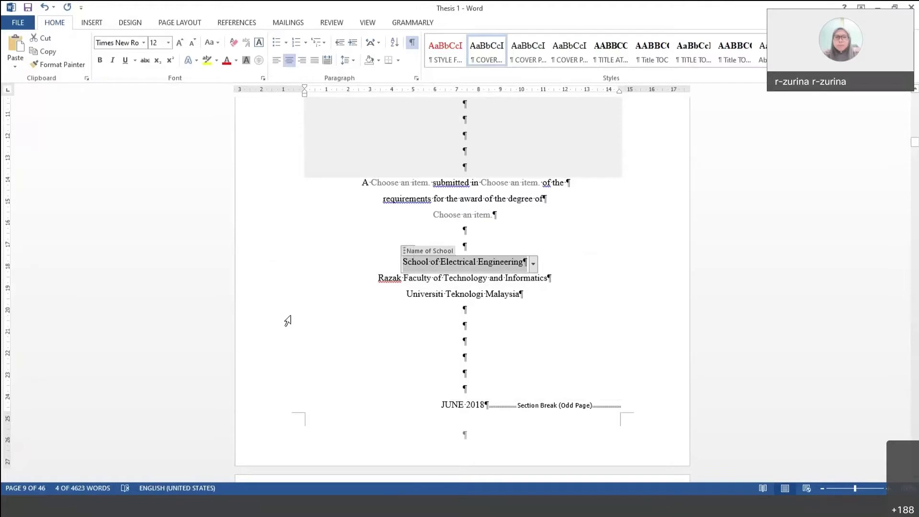
key("Delete")
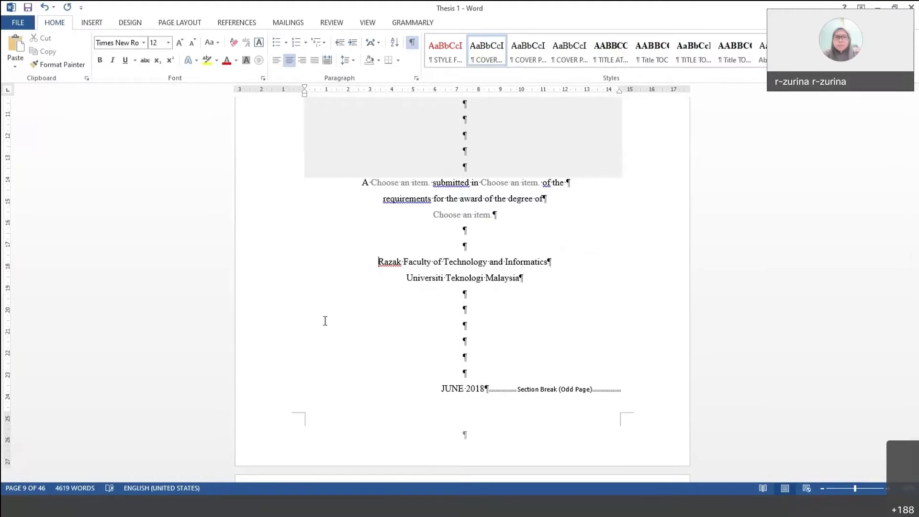
Add one empty paragraph above the faculty name on the title page to restore the spacing
left_click(469, 245)
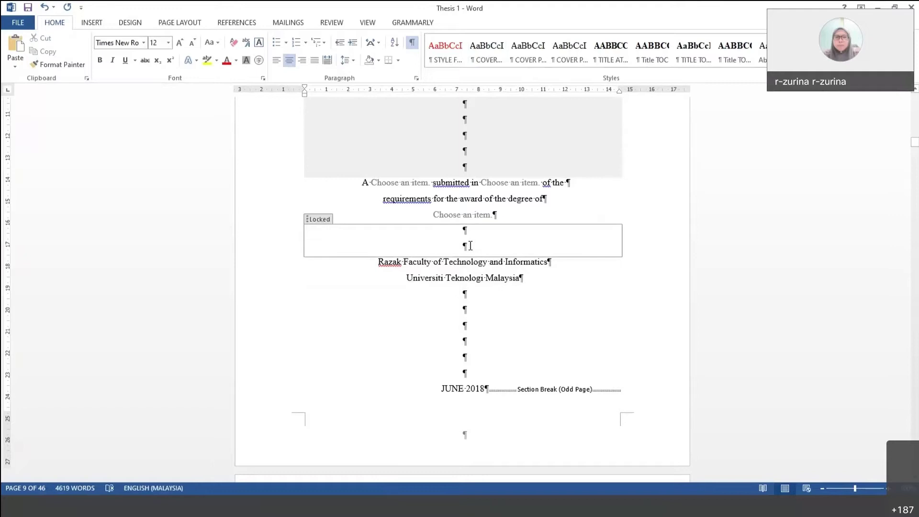
key("Return")
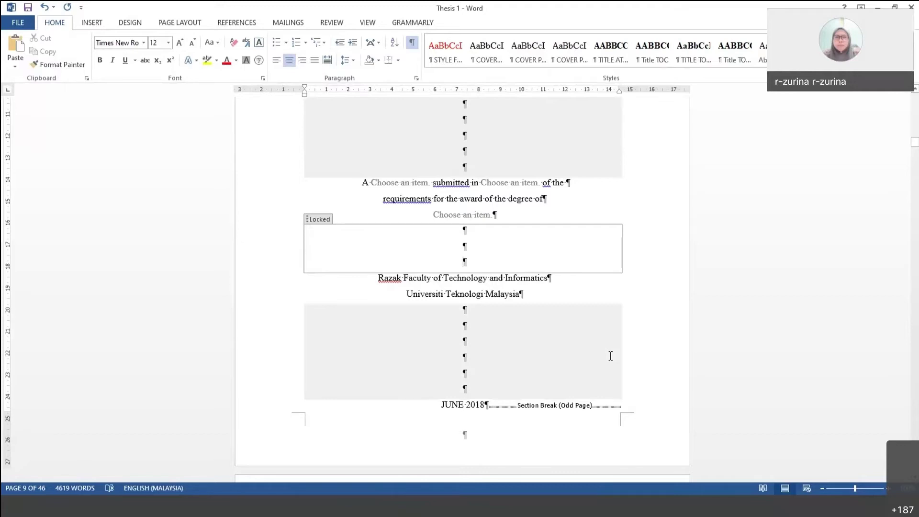
left_click(736, 344)
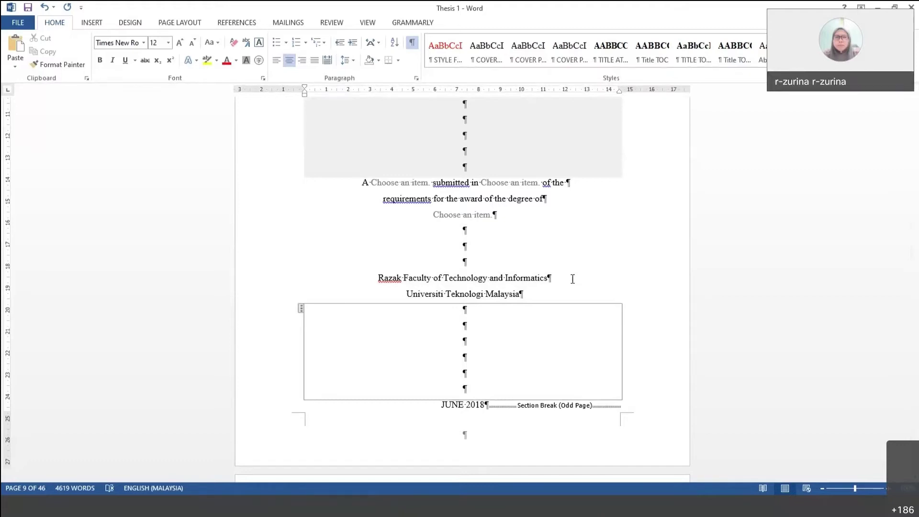
Review the Declaration page with its document type options, then the Dedication and Acknowledgement pages
scroll(572, 279, "down", 8)
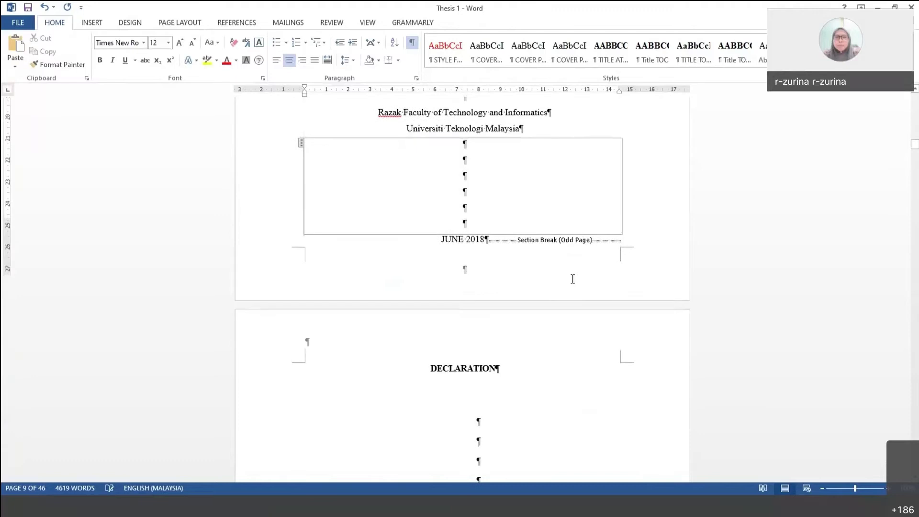
scroll(572, 279, "down", 2)
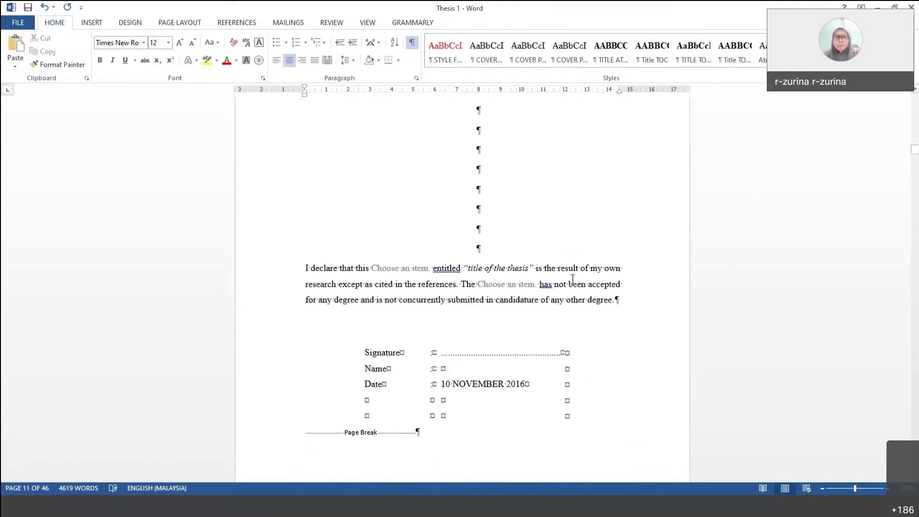
left_click(524, 285)
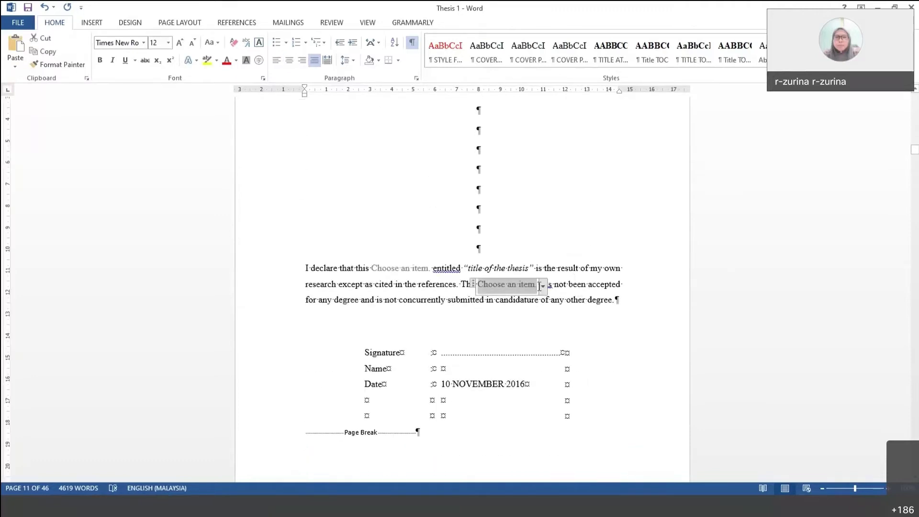
left_click(542, 287)
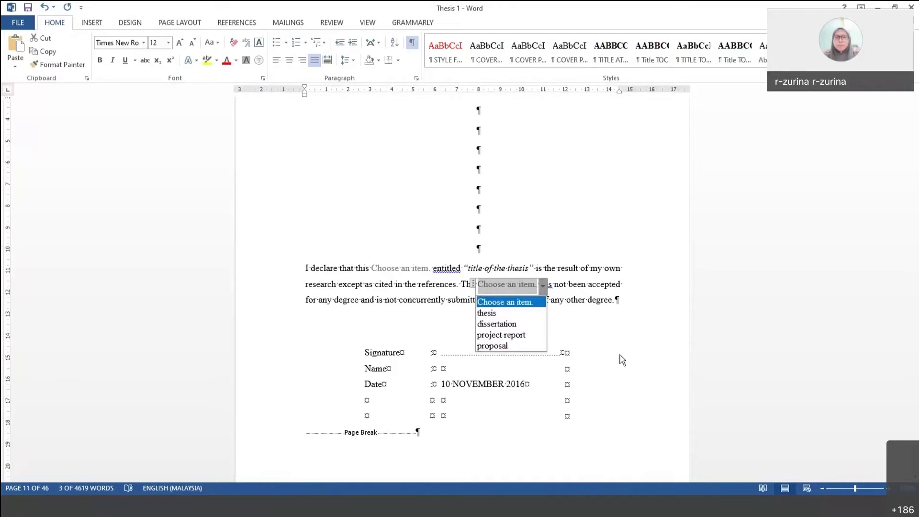
left_click(605, 364)
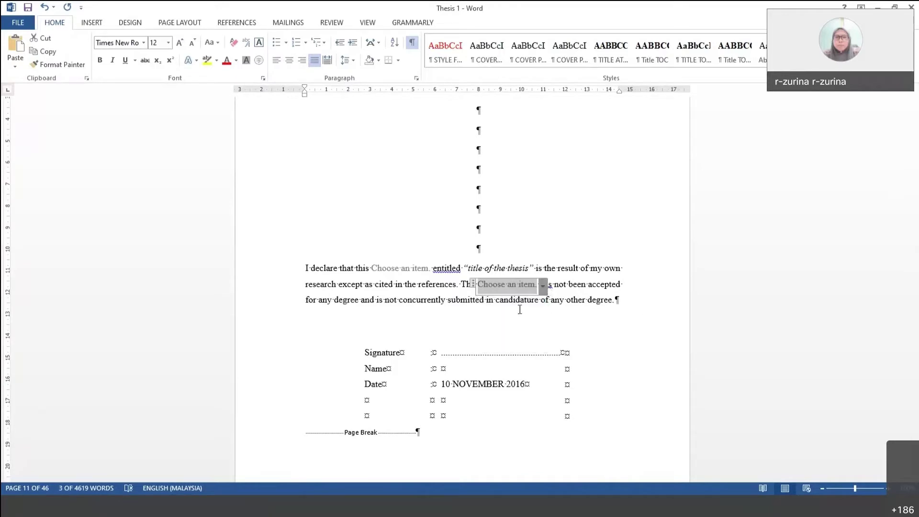
scroll(493, 319, "down", 1)
scroll(493, 319, "down", 10)
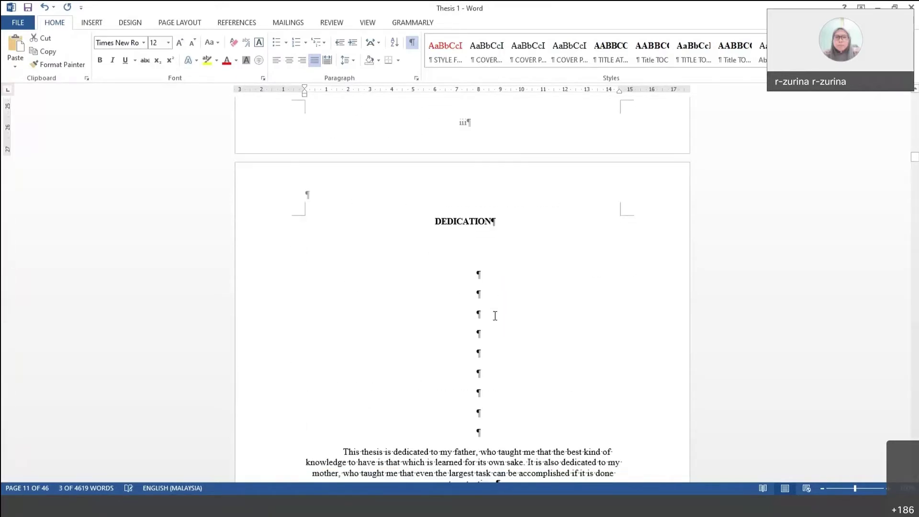
scroll(511, 322, "down", 15)
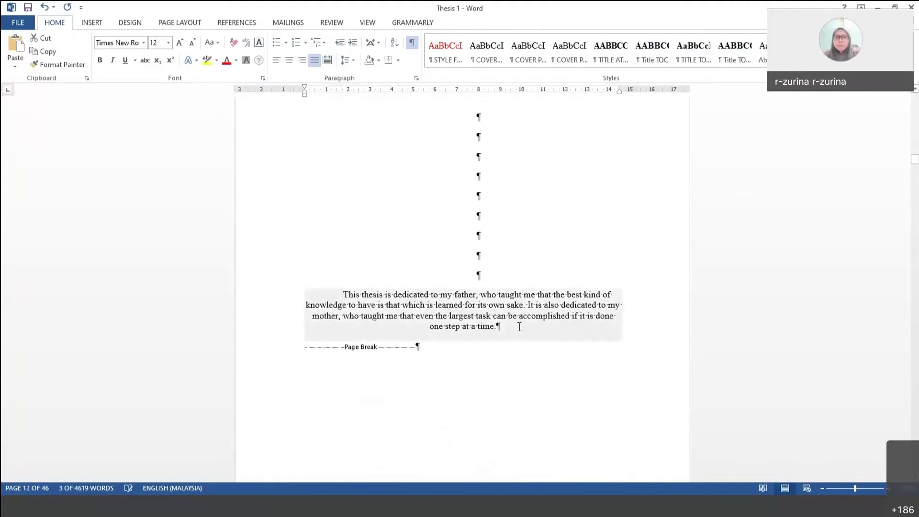
scroll(520, 327, "down", 15)
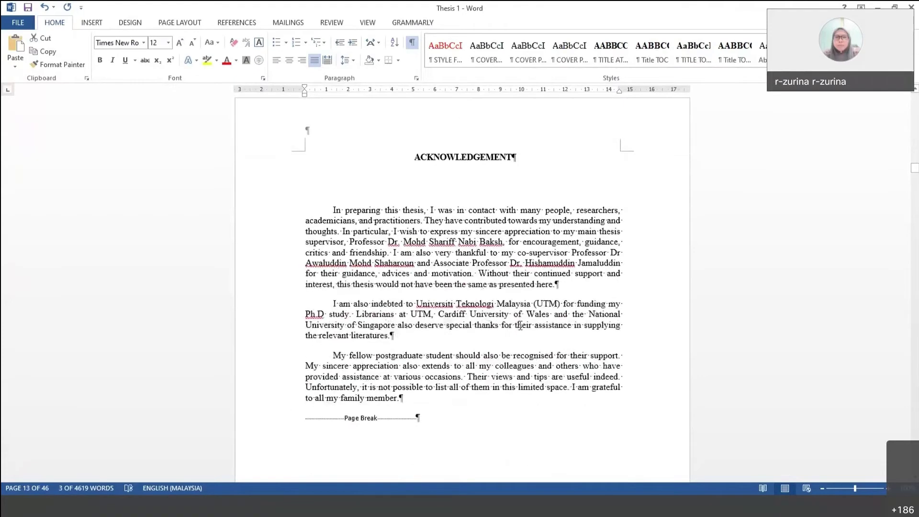
Look through the abstract pages, Table of Contents and the lists of figures and symbols up to the start of Chapter 1
scroll(520, 328, "down", 4)
scroll(523, 322, "down", 20)
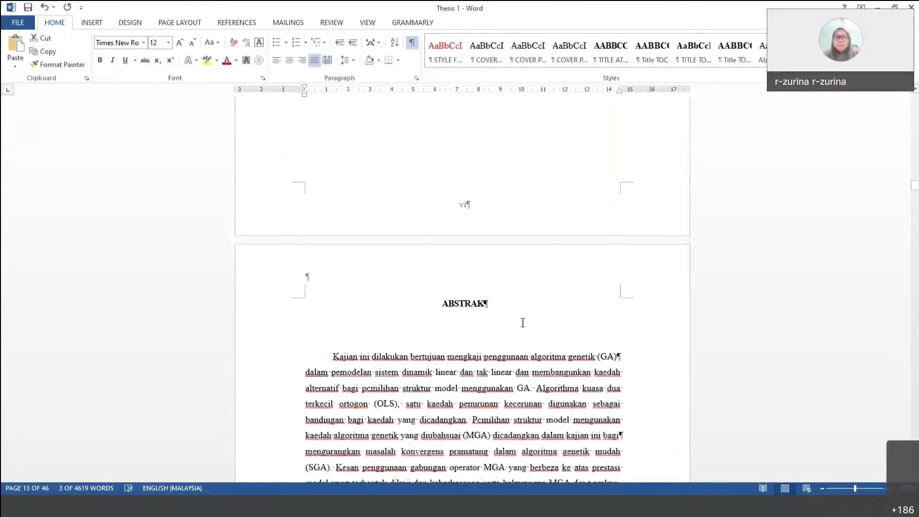
scroll(522, 322, "down", 20)
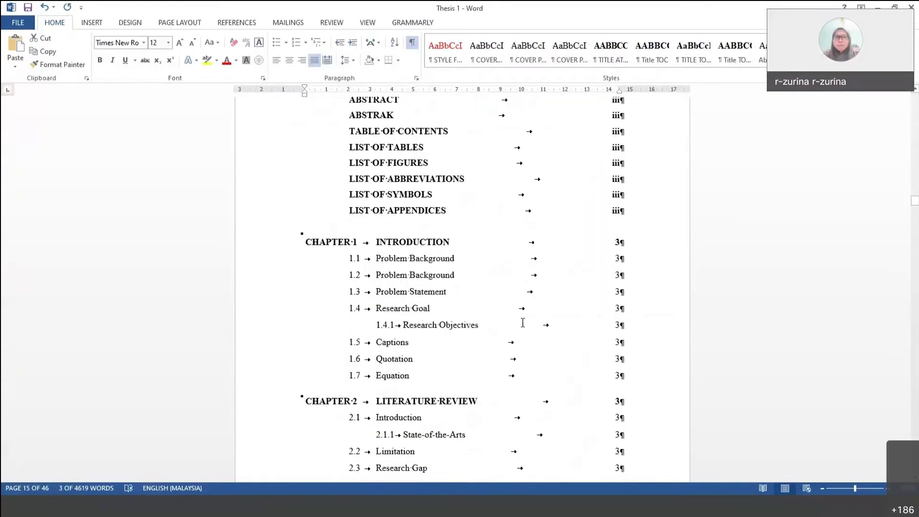
scroll(525, 321, "down", 20)
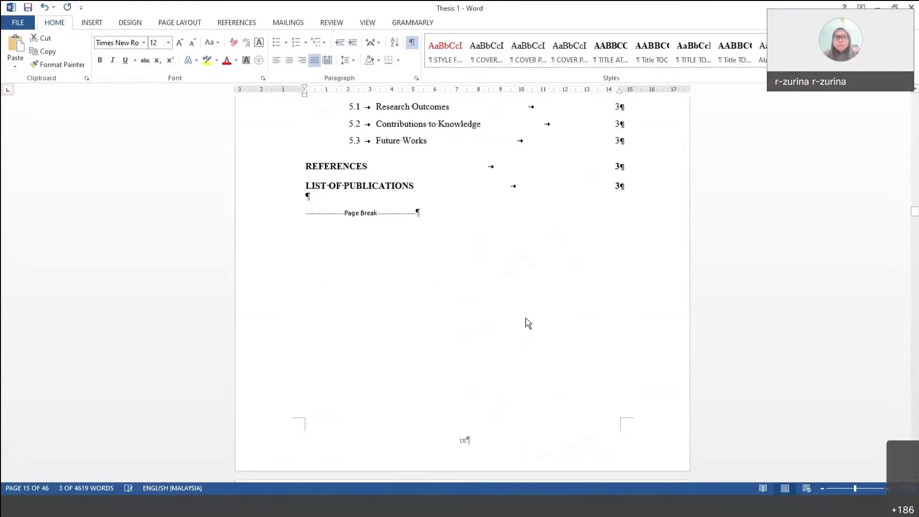
scroll(527, 317, "down", 20)
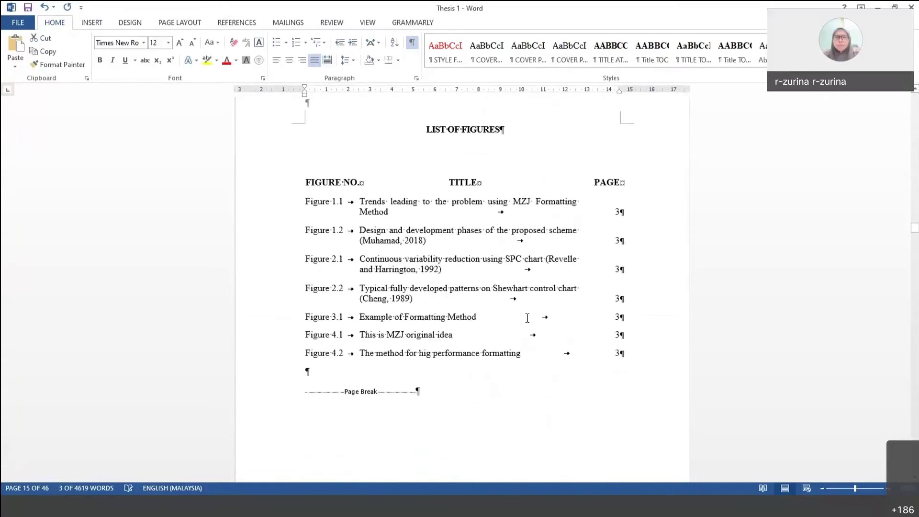
scroll(527, 318, "down", 20)
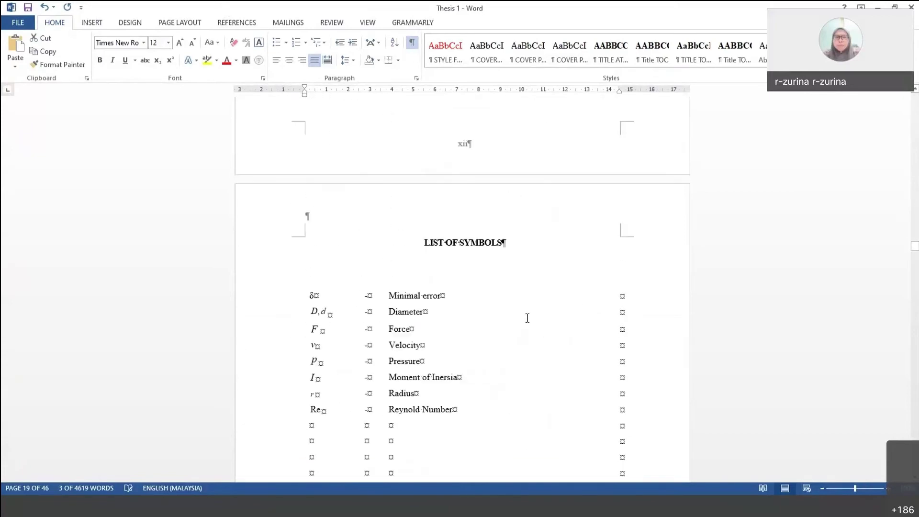
scroll(527, 318, "down", 15)
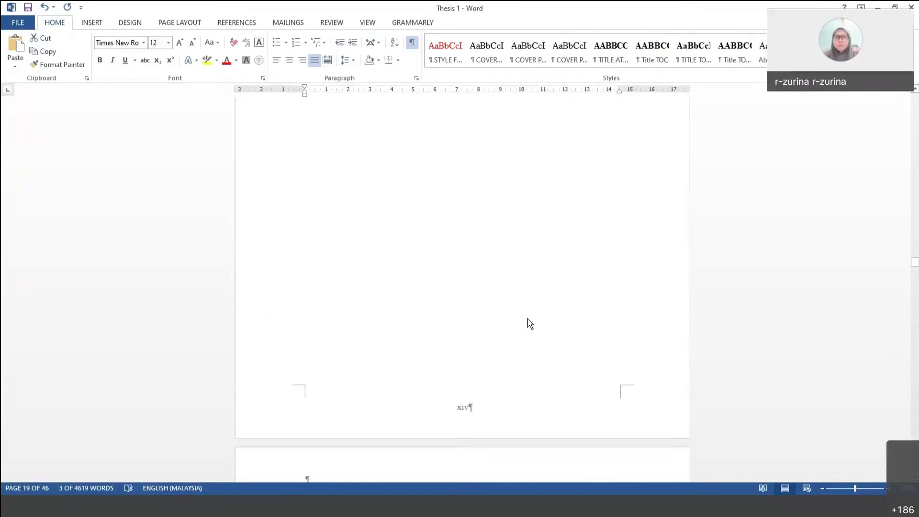
scroll(529, 318, "down", 1)
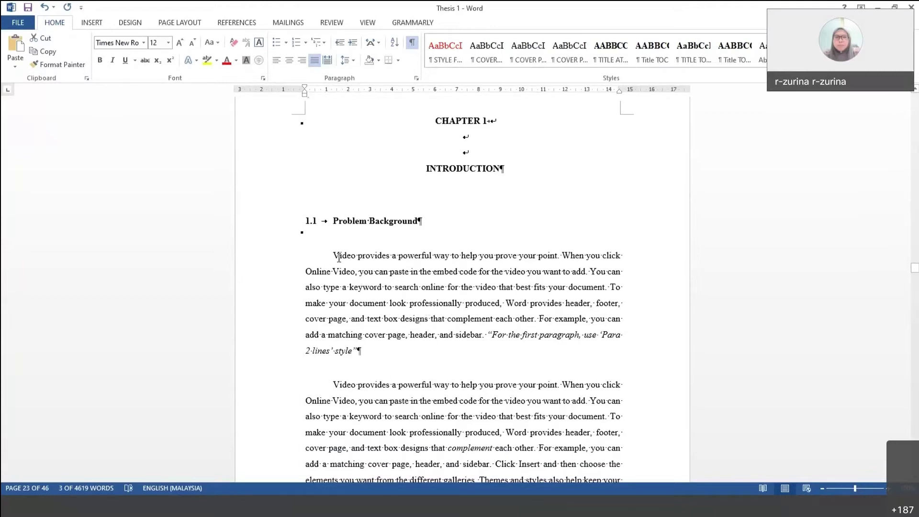
Highlight the two sample paragraphs under 1.1 Problem Background to examine their 'Para 2 lines' and 'Para 4 lines' style notes
left_click_drag(334, 256, 363, 350)
scroll(363, 350, "down", 3)
left_click_drag(345, 255, 550, 421)
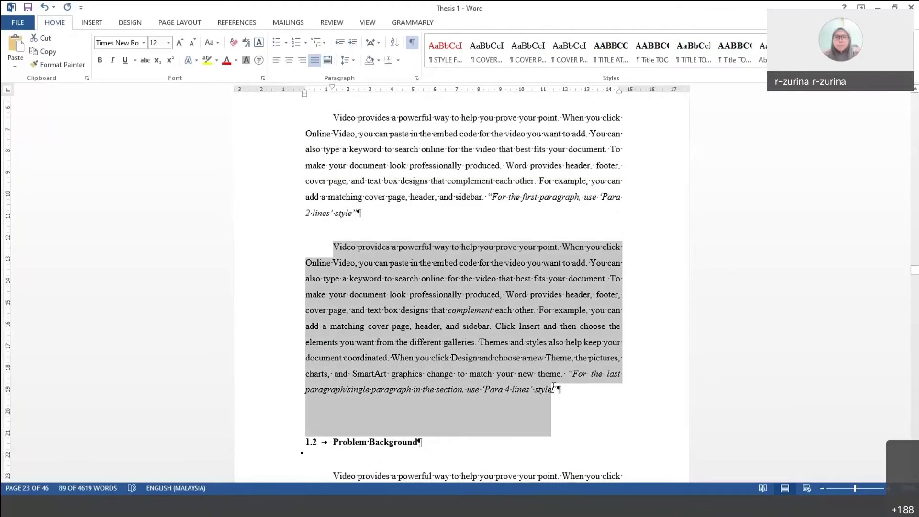
left_click(518, 226)
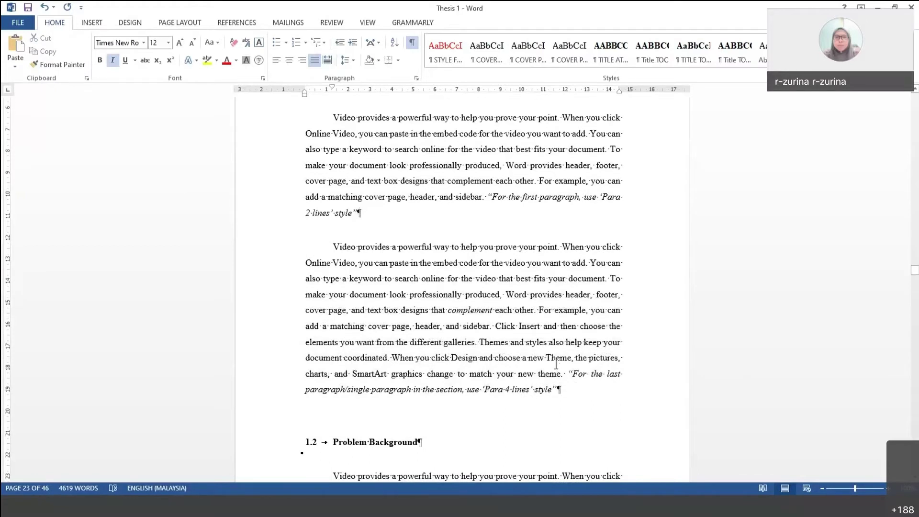
Review the List of Symbols and List of Abbreviations pages again, ending back at section 1.1 of Chapter 1
scroll(556, 364, "up", 6)
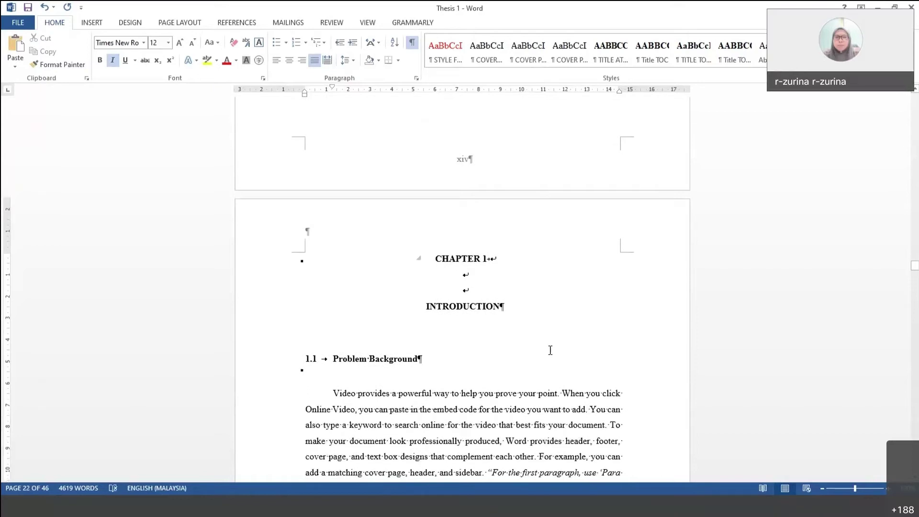
scroll(550, 352, "up", 3)
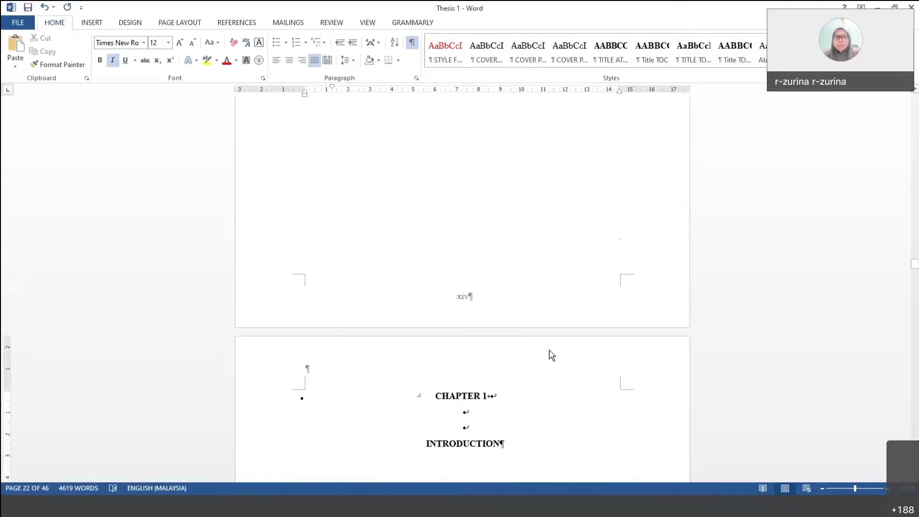
scroll(551, 354, "up", 15)
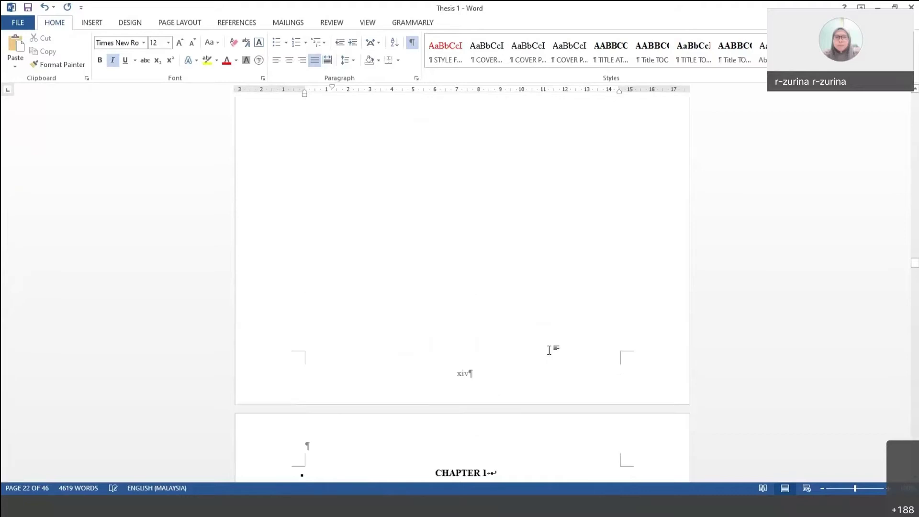
scroll(550, 350, "up", 9)
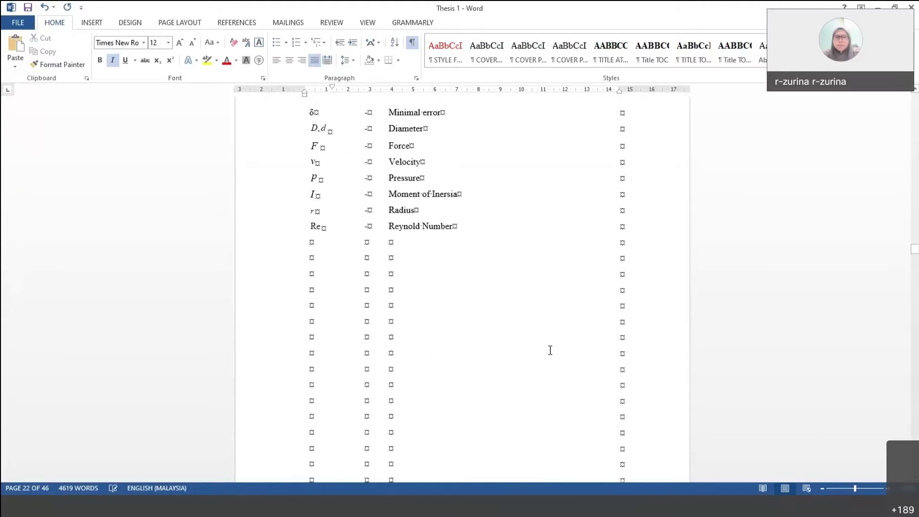
scroll(450, 353, "up", 3)
scroll(448, 343, "up", 11)
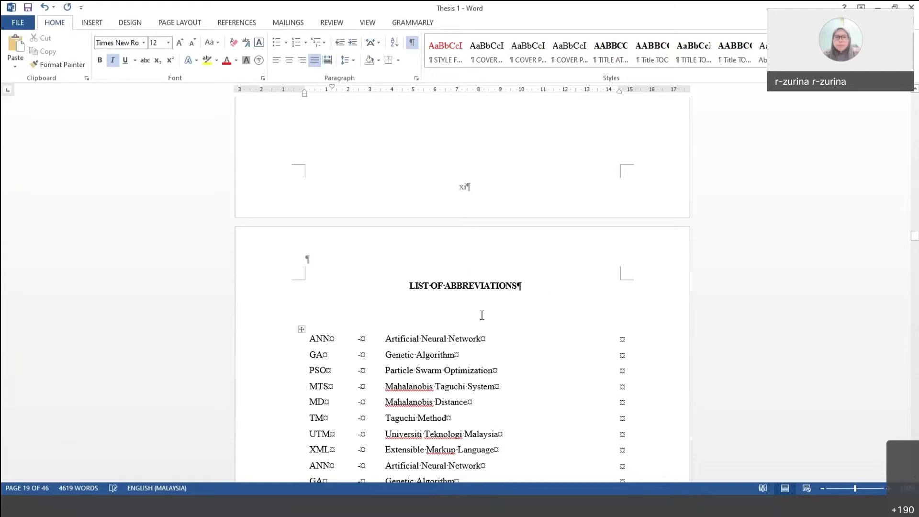
scroll(481, 330, "down", 5)
scroll(481, 332, "down", 18)
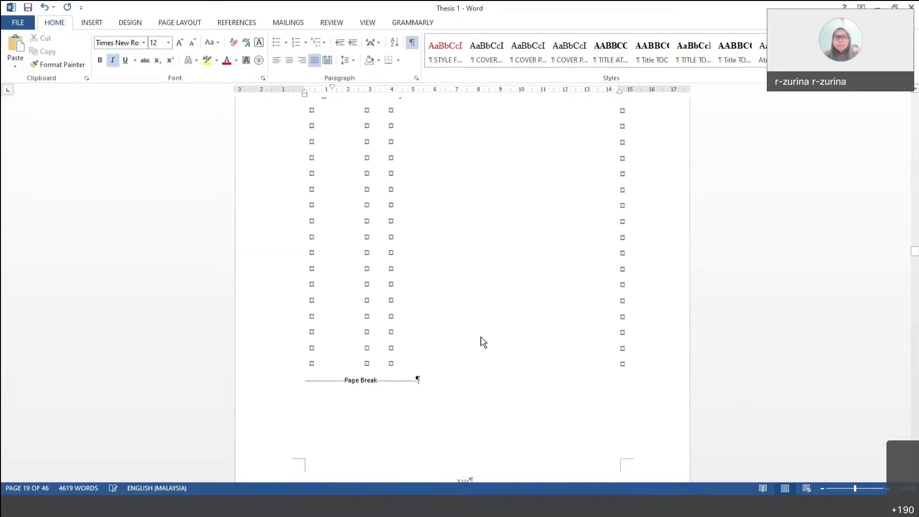
scroll(482, 338, "down", 20)
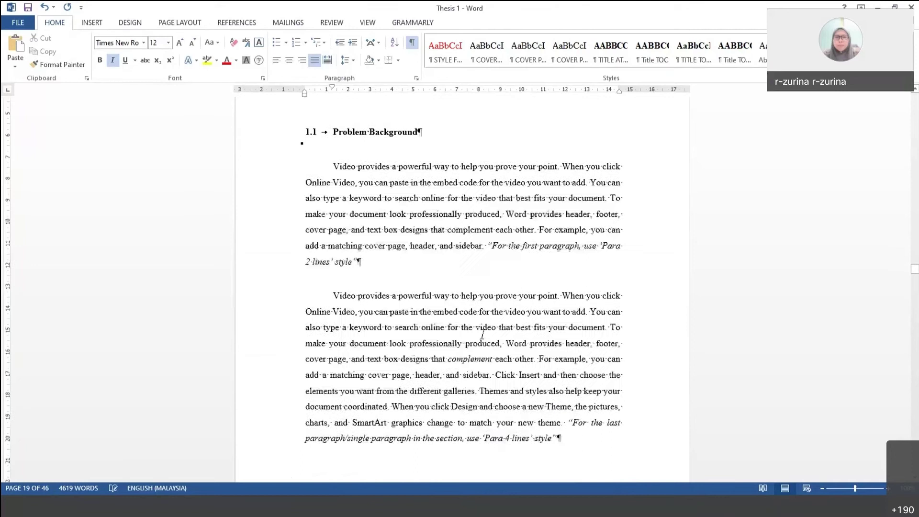
Examine the Chapter 1 heading and mark portions of the first and second body paragraphs in section 1.1
scroll(461, 327, "up", 1)
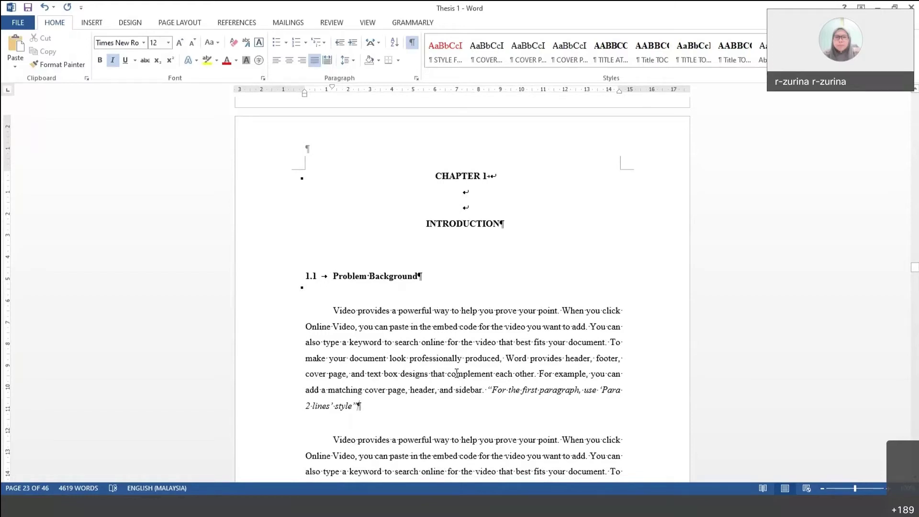
scroll(456, 374, "down", 3)
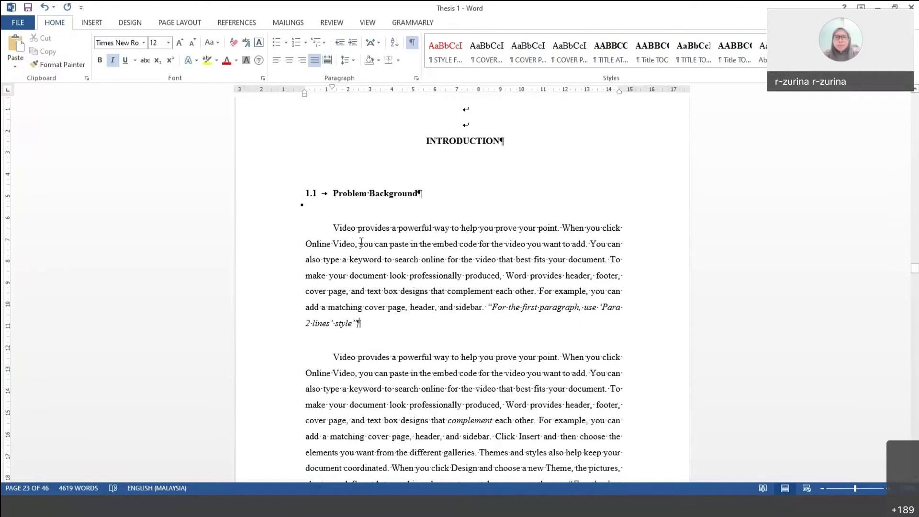
left_click(383, 259, "shift")
left_click(400, 314, "shift")
scroll(400, 318, "down", 5)
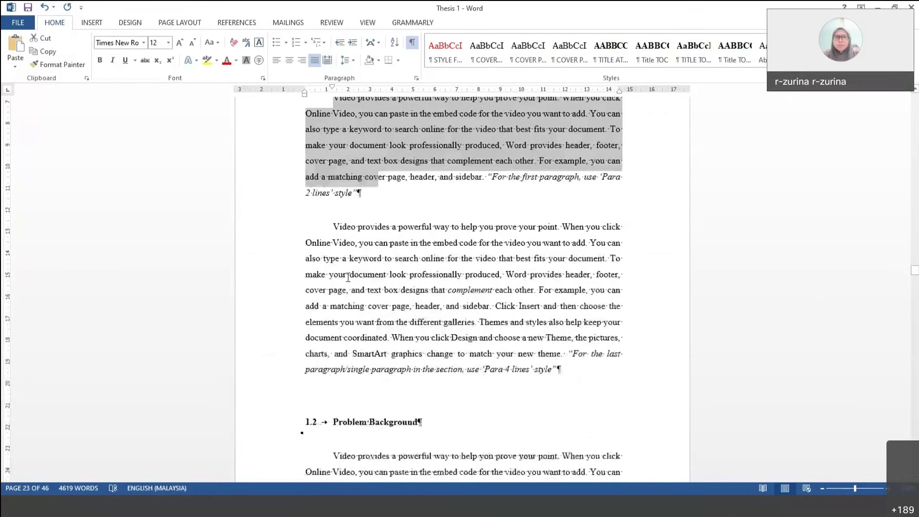
left_click_drag(342, 250, 413, 298)
left_click(506, 330, "shift")
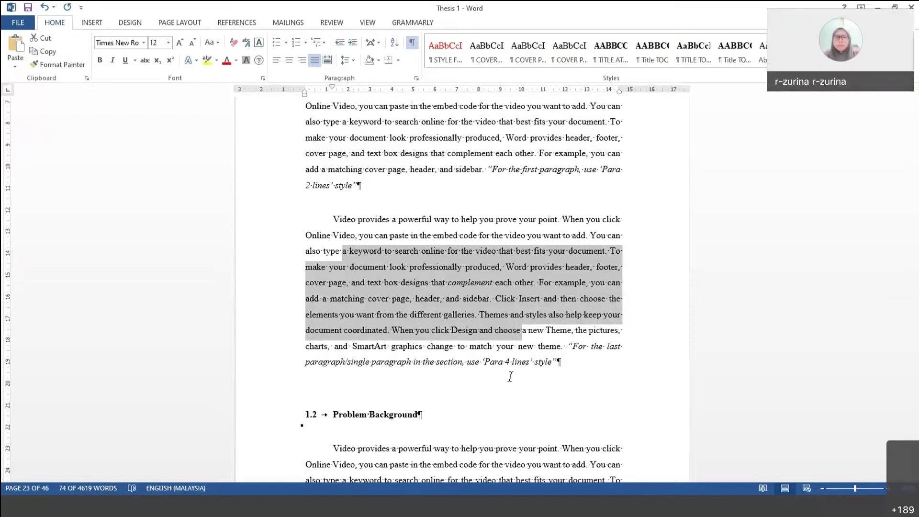
Examine how Chapter 1 runs from section 1.1 through 1.2, 1.3, 1.4 and Research Objectives, then clear the text selection
scroll(510, 376, "down", 5)
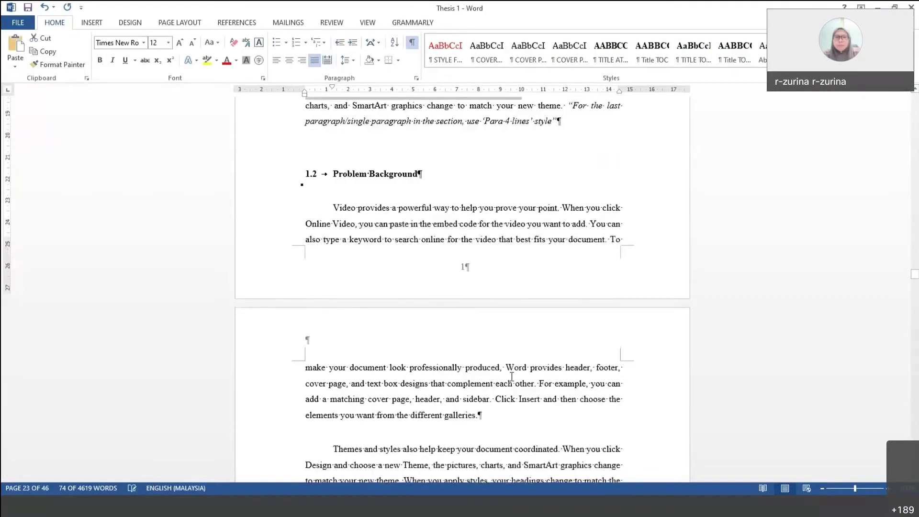
scroll(511, 376, "up", 5)
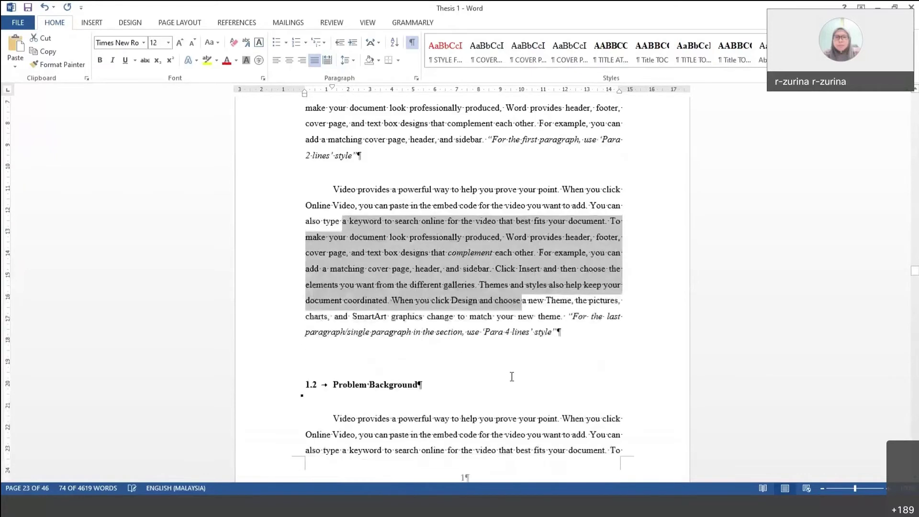
scroll(511, 377, "up", 3)
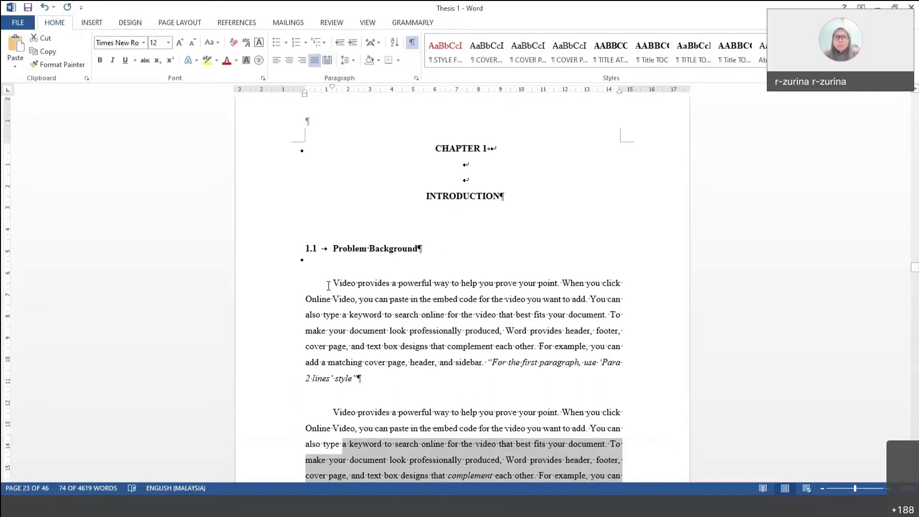
scroll(451, 343, "down", 6)
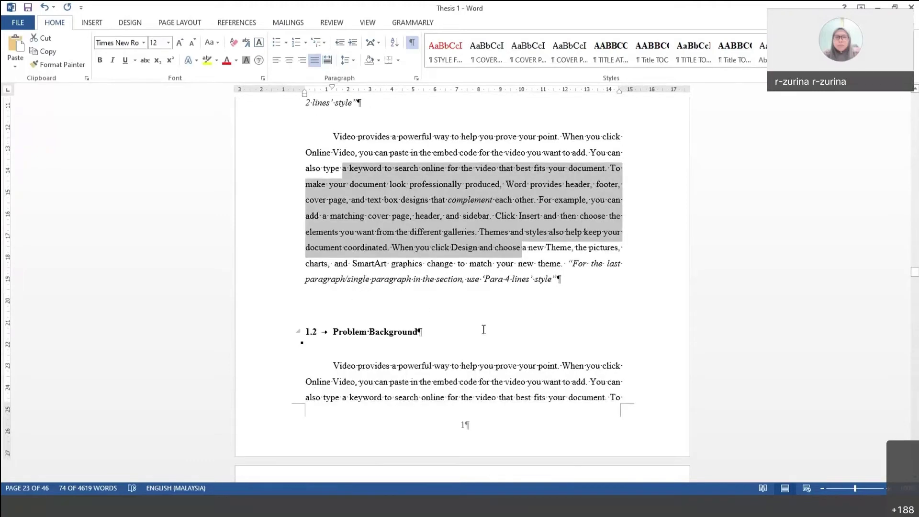
scroll(325, 221, "down", 2)
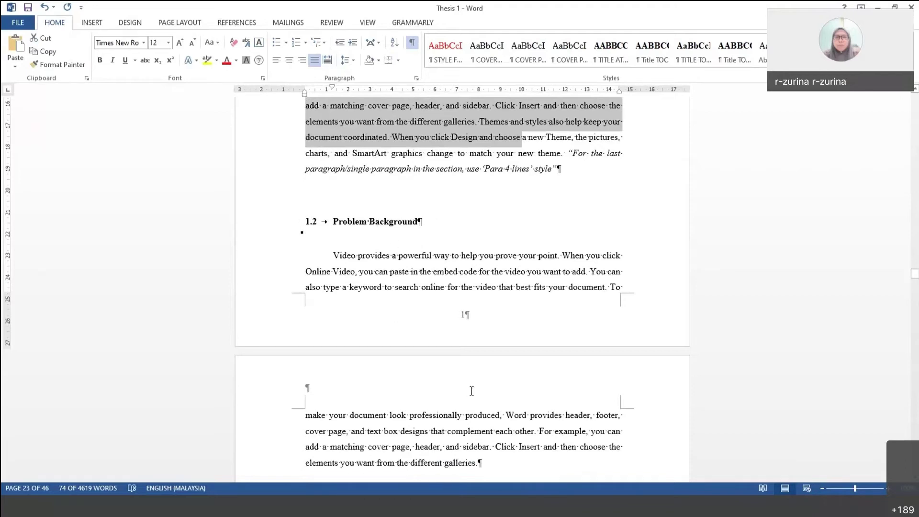
scroll(473, 391, "down", 2)
scroll(472, 397, "up", 2)
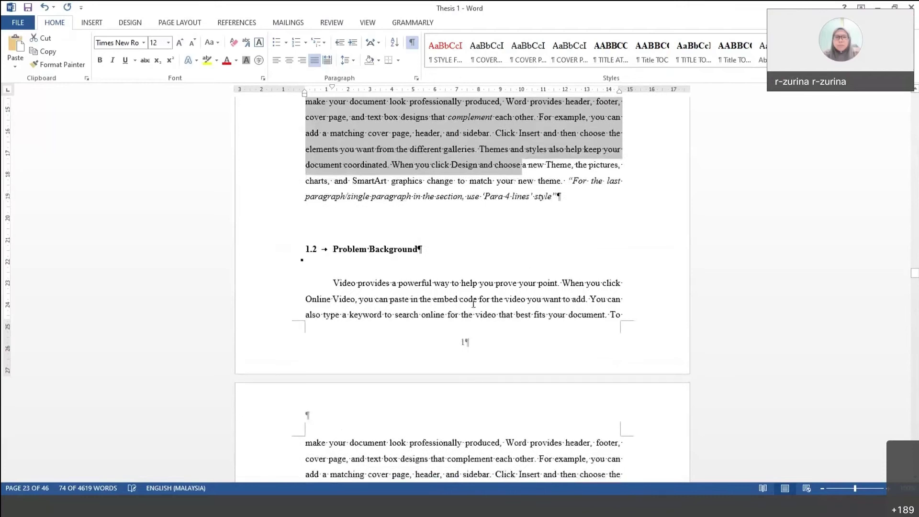
scroll(473, 303, "down", 6)
scroll(474, 302, "down", 1)
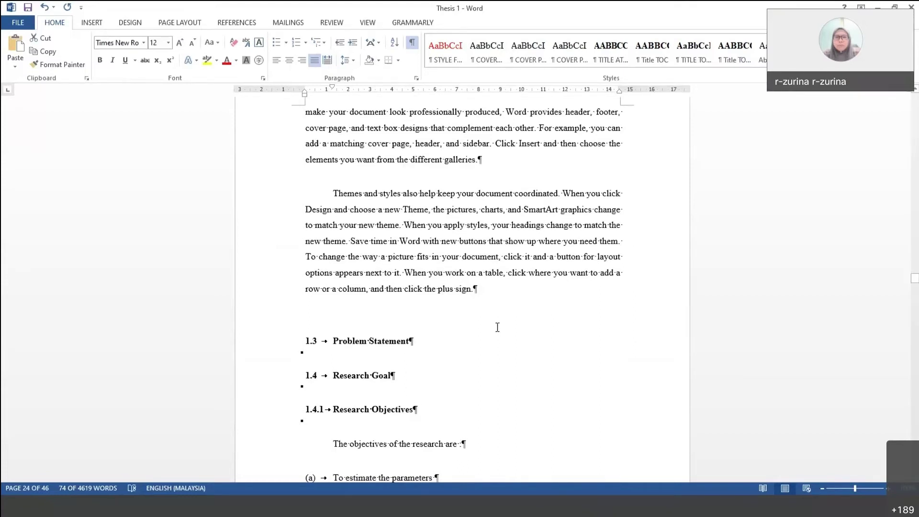
scroll(496, 324, "up", 7)
scroll(486, 301, "up", 4)
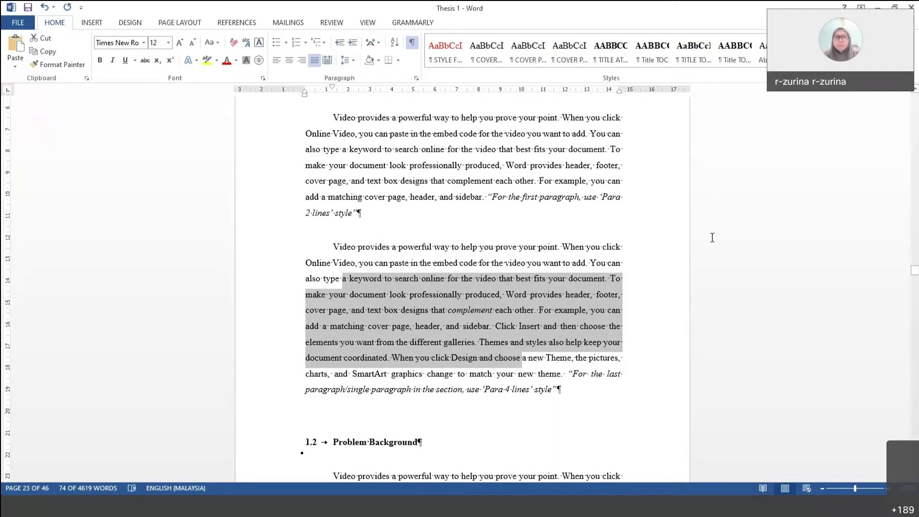
left_click(712, 282)
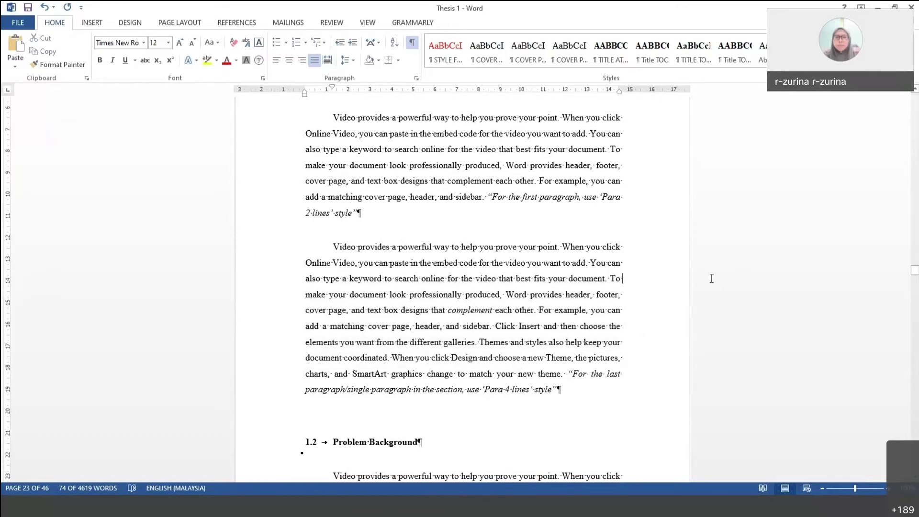
Close the Thesis 1 document without saving its changes
scroll(771, 248, "up", 5)
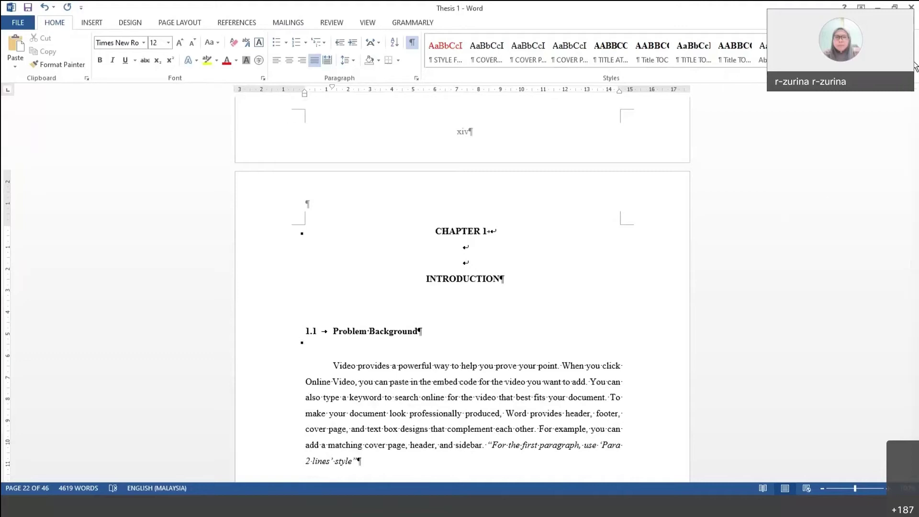
left_click(911, 9)
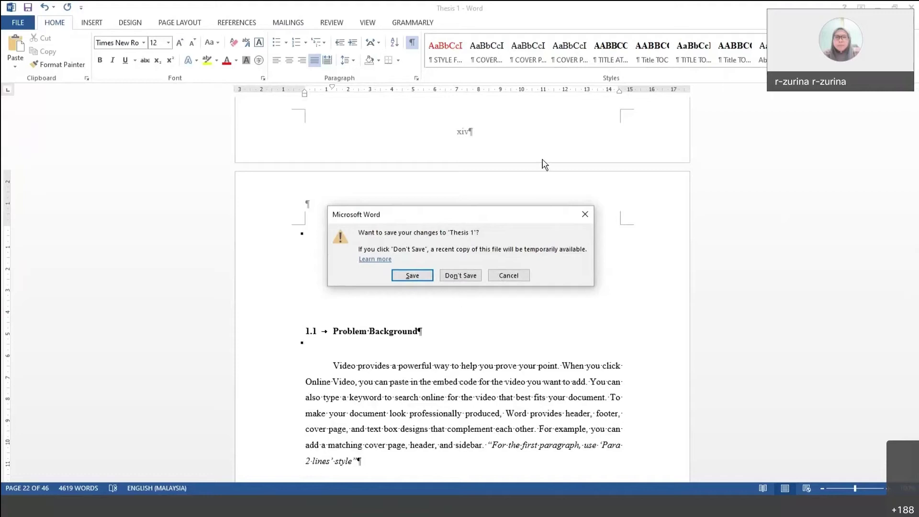
left_click(460, 275)
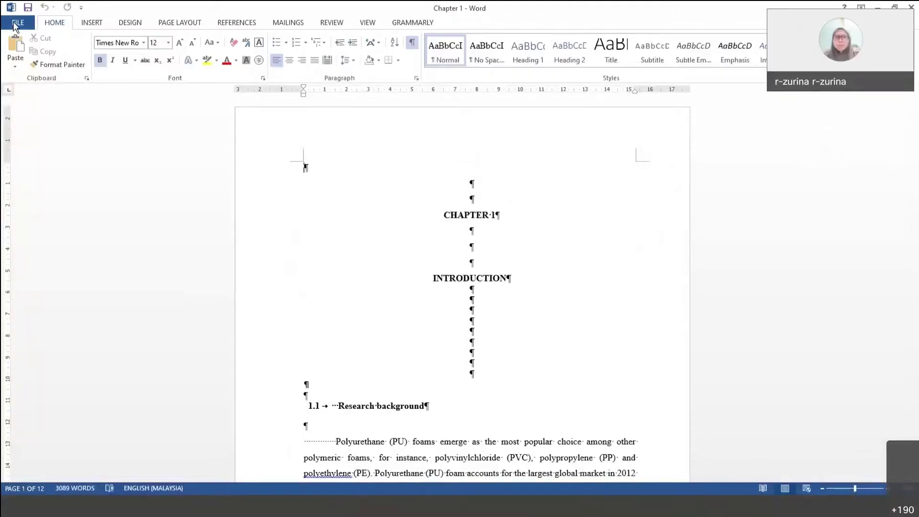
Create a new blank document from the open Chapter 1 file
left_click(14, 23)
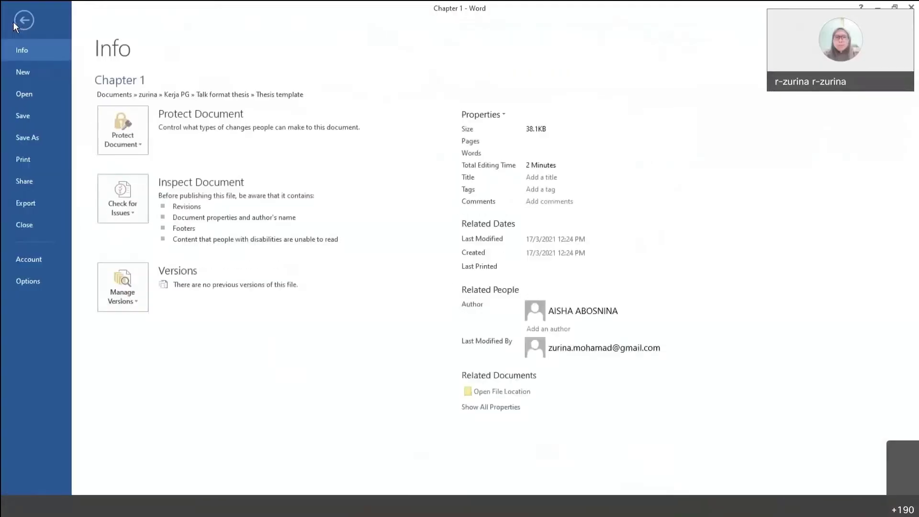
left_click(45, 76)
left_click(144, 180)
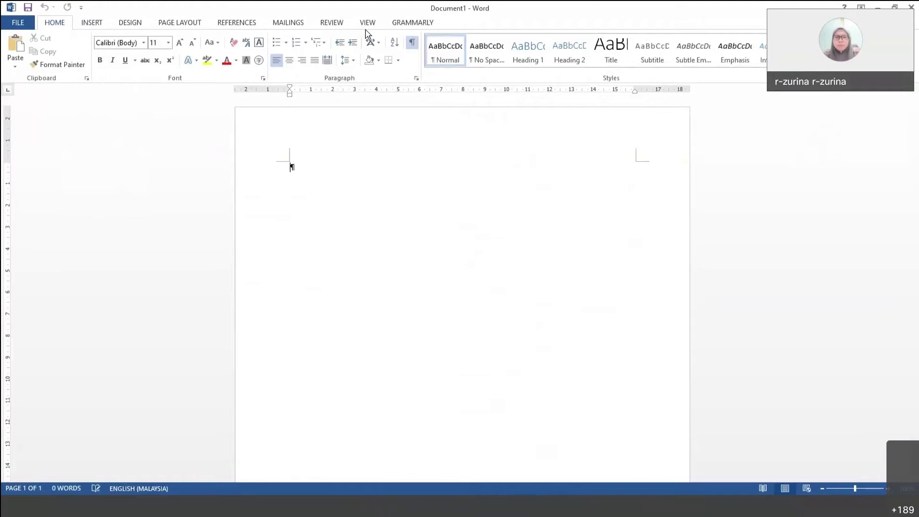
Enable the Developer tab among the main tabs in the ribbon customization options
left_click(20, 22)
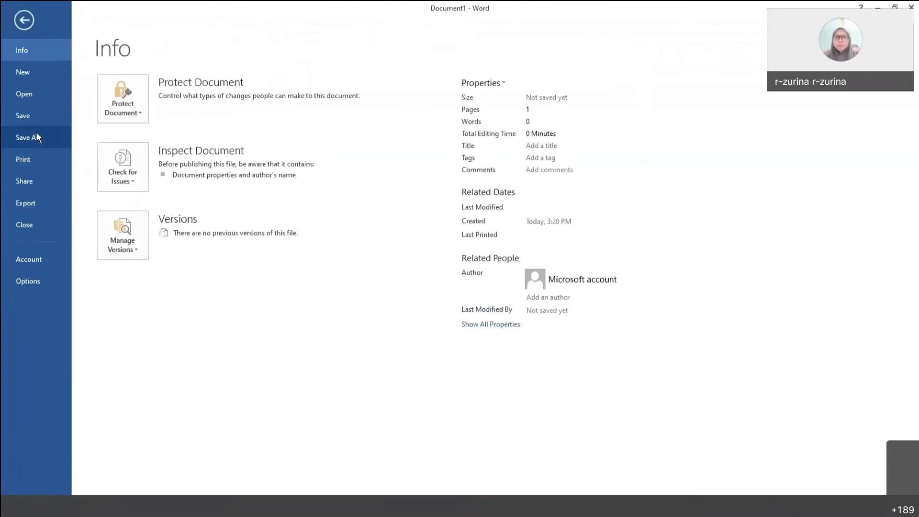
left_click(29, 284)
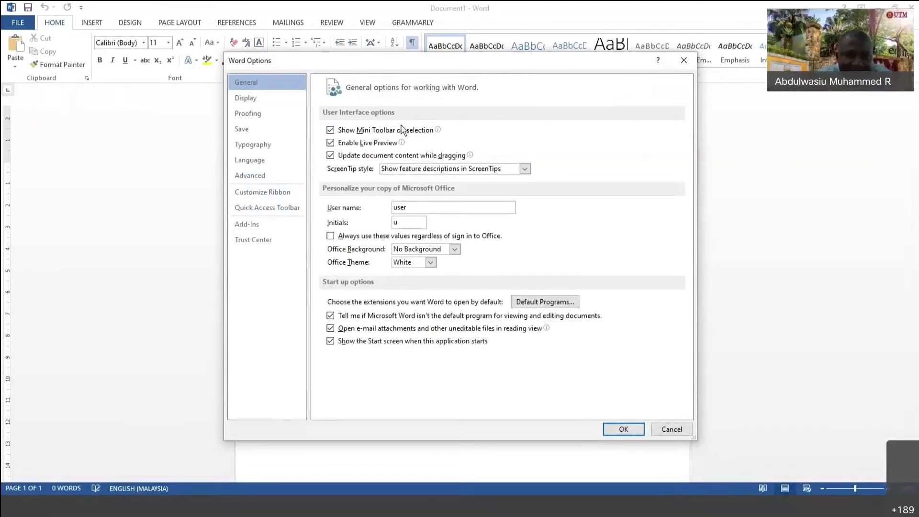
mouse_move(441, 136)
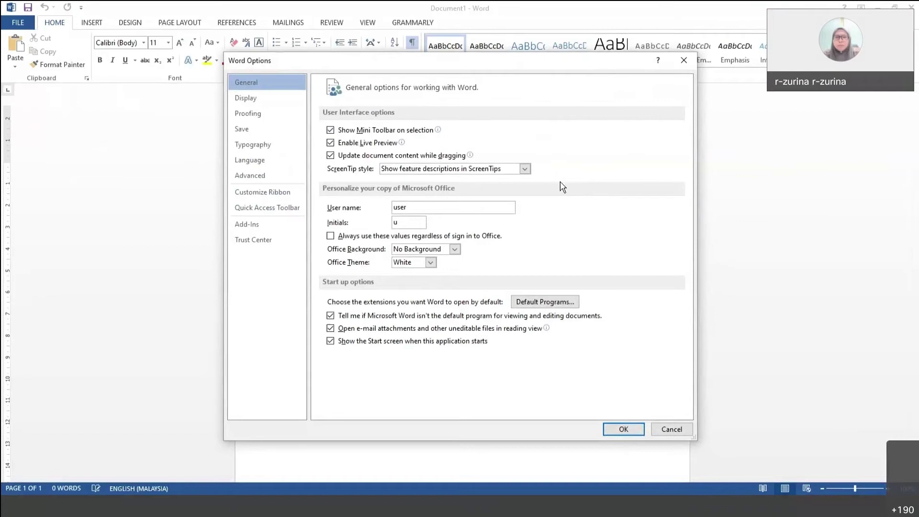
left_click(287, 194)
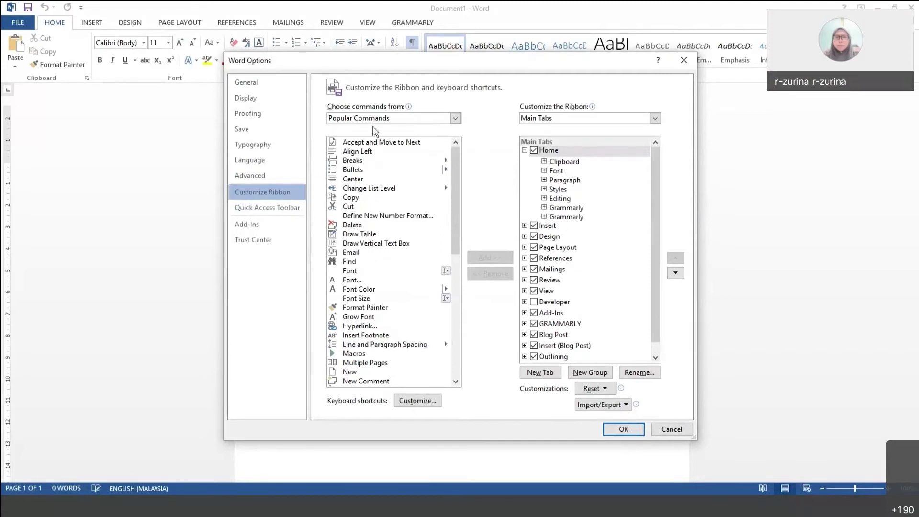
scroll(387, 267, "down", 1)
scroll(387, 268, "down", 1)
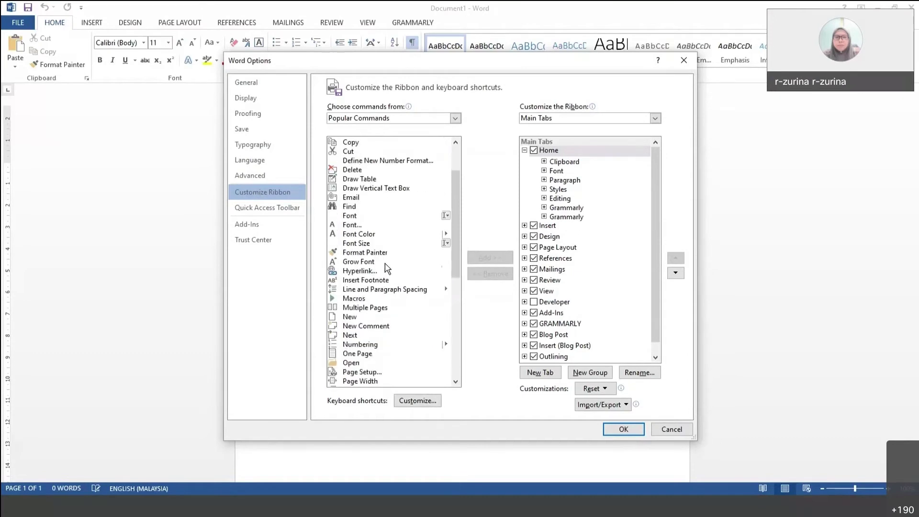
scroll(387, 269, "down", 4)
scroll(388, 269, "down", 4)
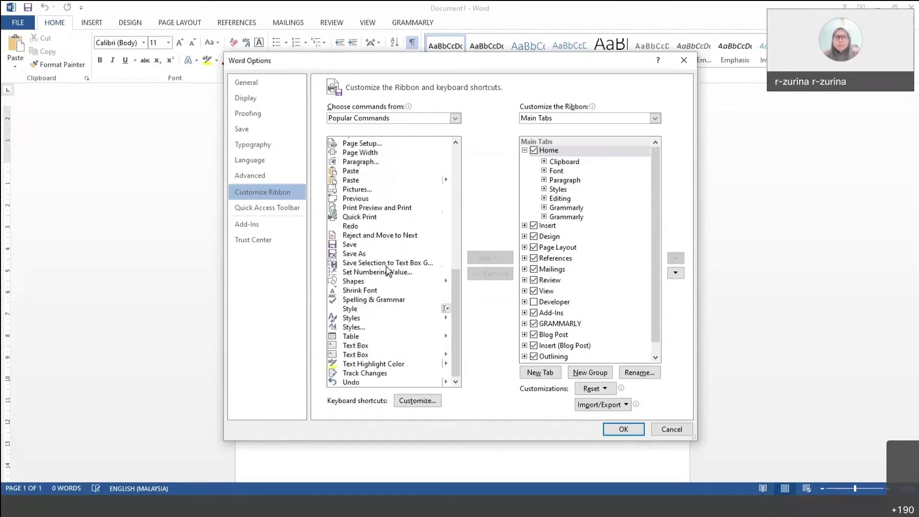
scroll(387, 272, "up", 10)
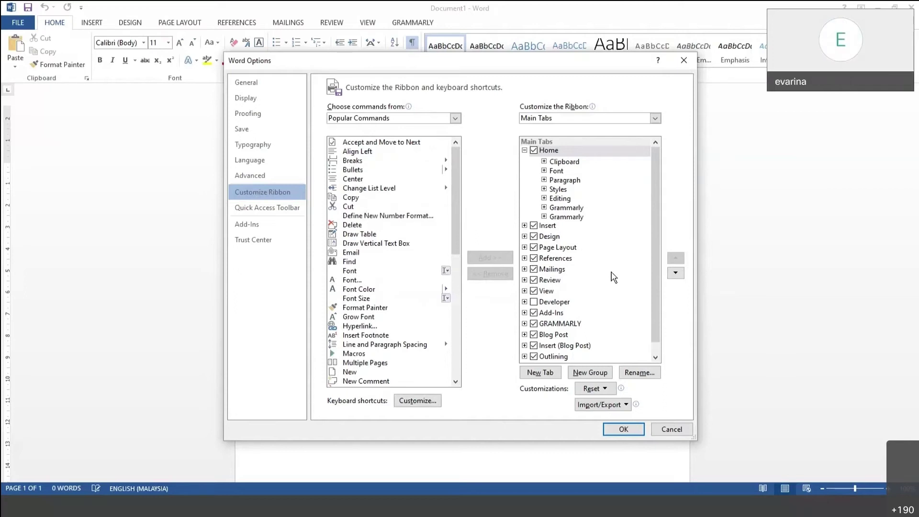
scroll(614, 278, "down", 1)
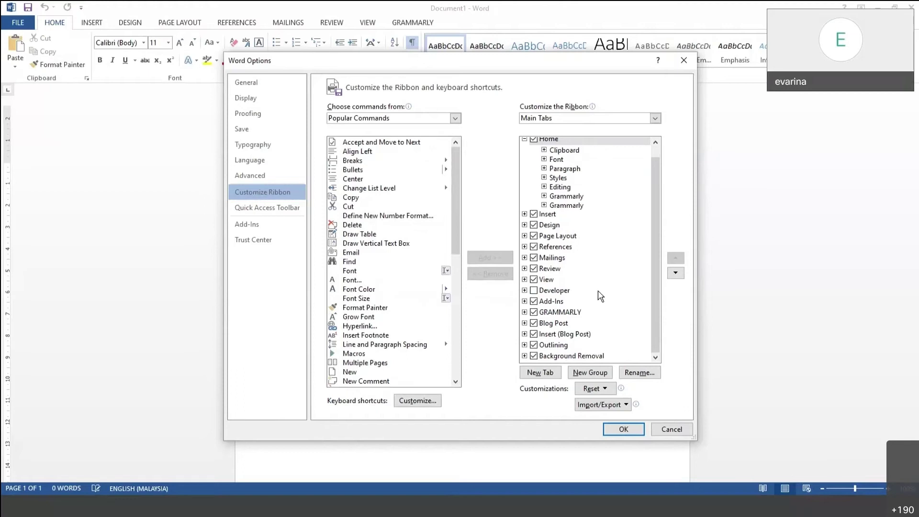
left_click(534, 291)
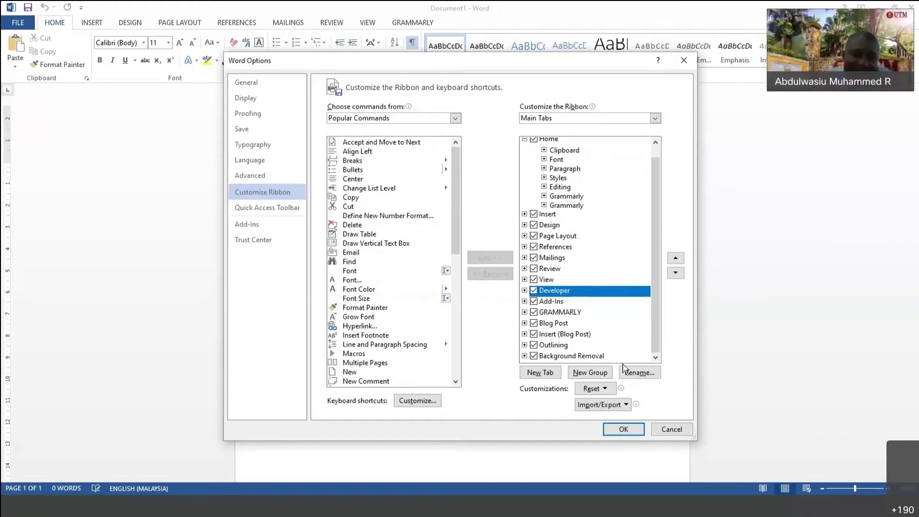
left_click(629, 437)
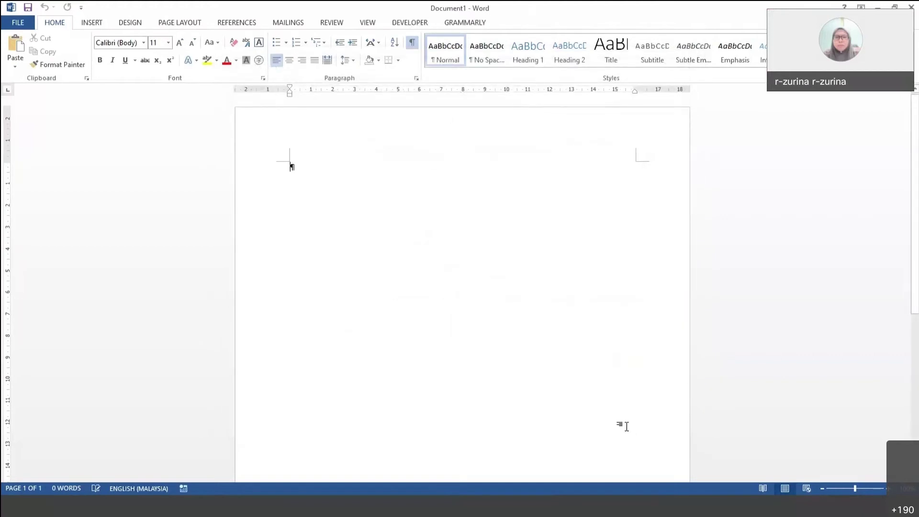
Attach UTM Thesis Template v2.3 28062019 from the Talk format thesis\Thesis template folder in Documents as the document template
left_click(416, 26)
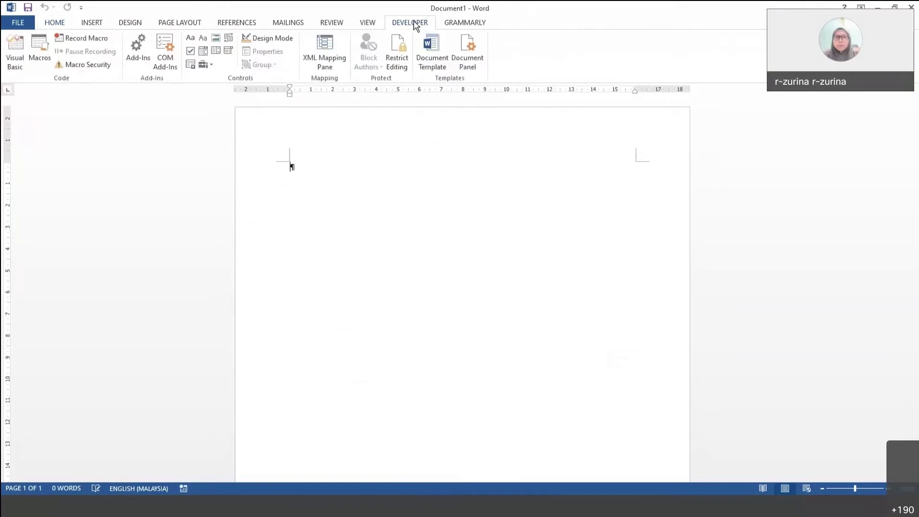
left_click(433, 67)
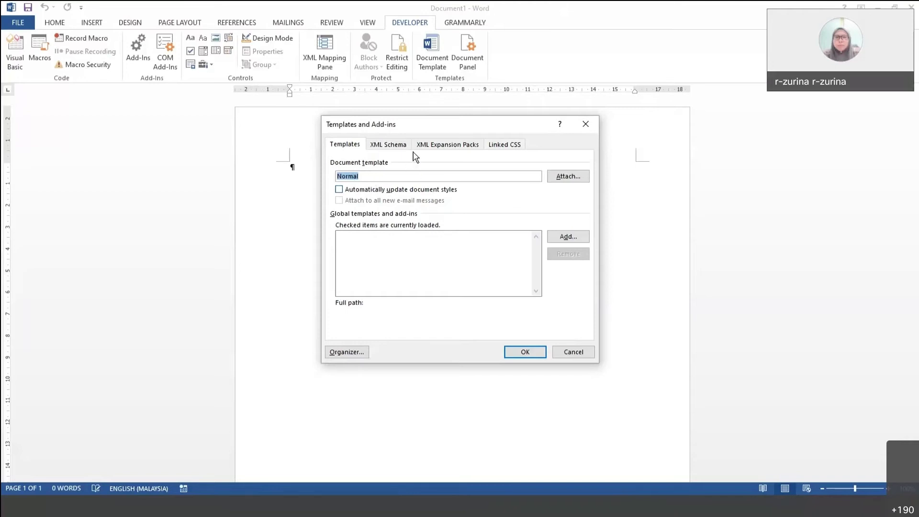
left_click(569, 177)
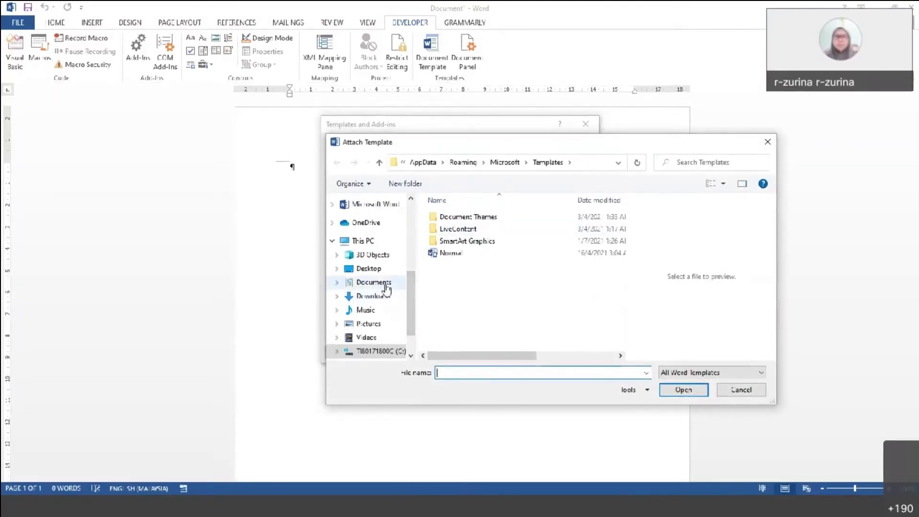
left_click(386, 286)
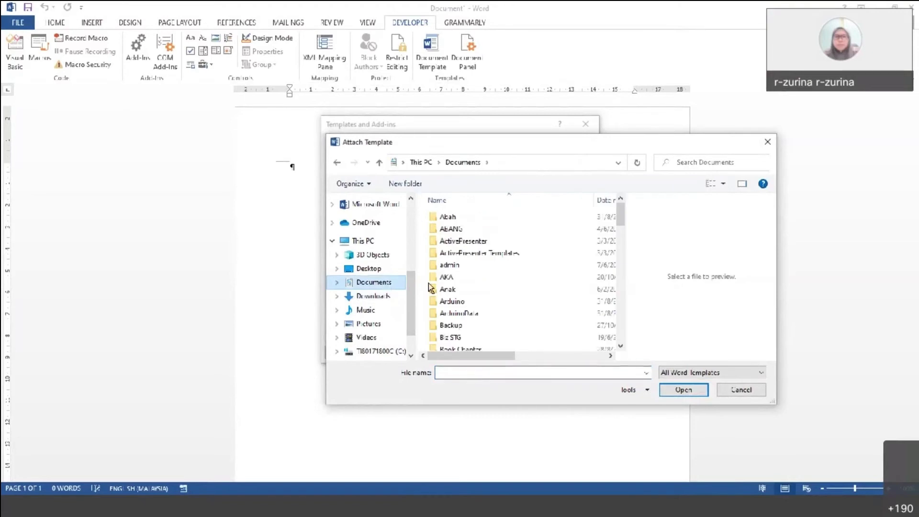
scroll(495, 276, "down", 15)
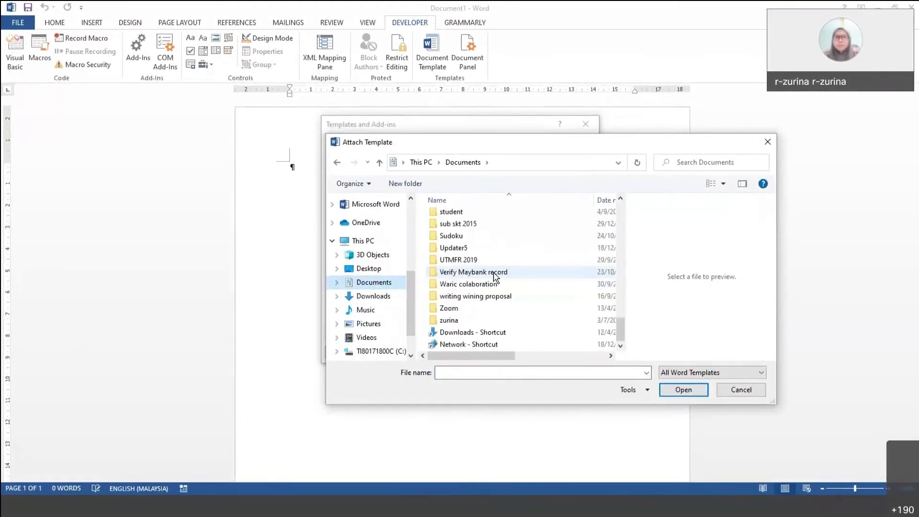
double_click(457, 321)
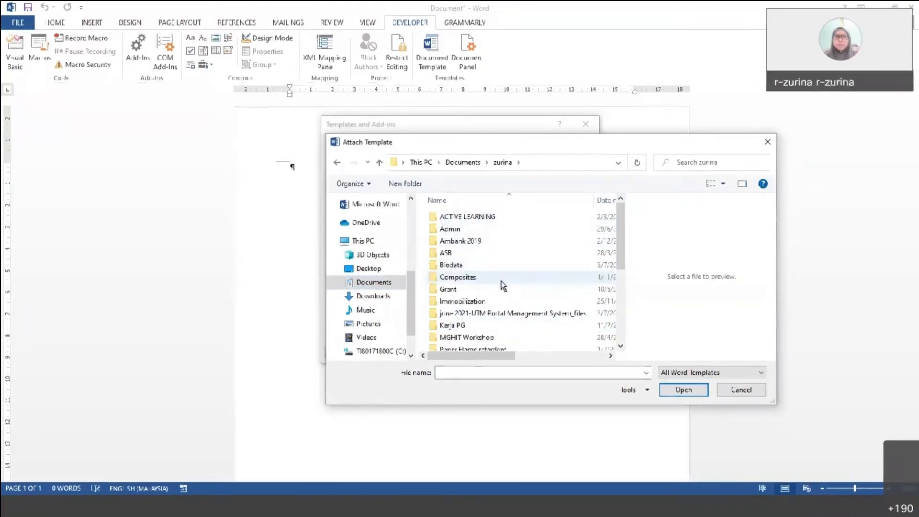
scroll(502, 286, "down", 2)
double_click(487, 263)
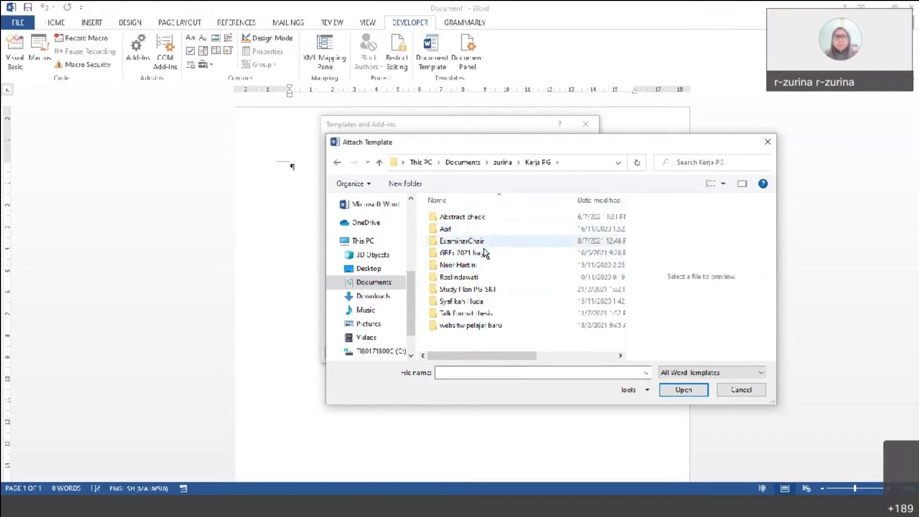
double_click(489, 313)
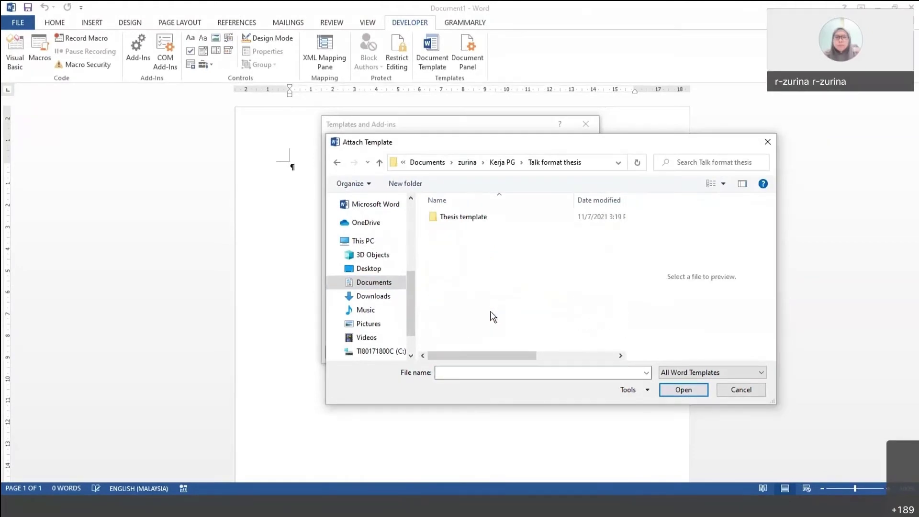
double_click(479, 218)
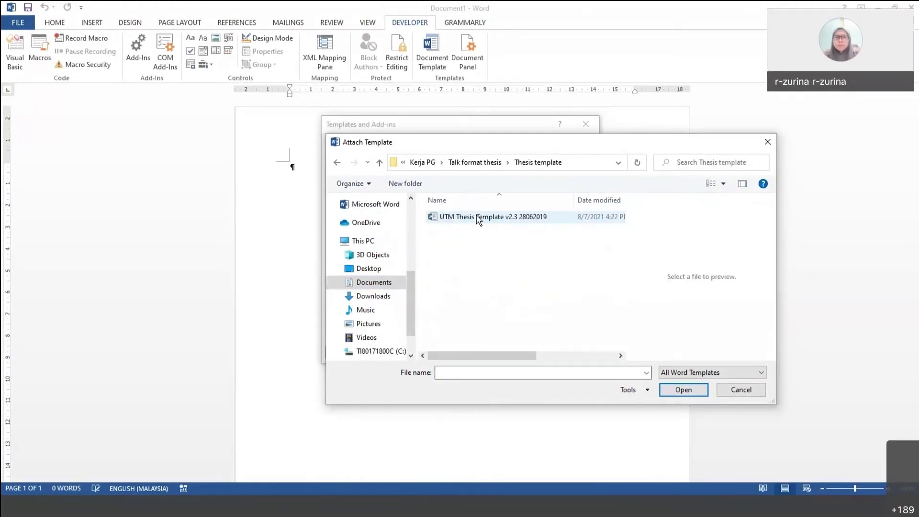
left_click(444, 221)
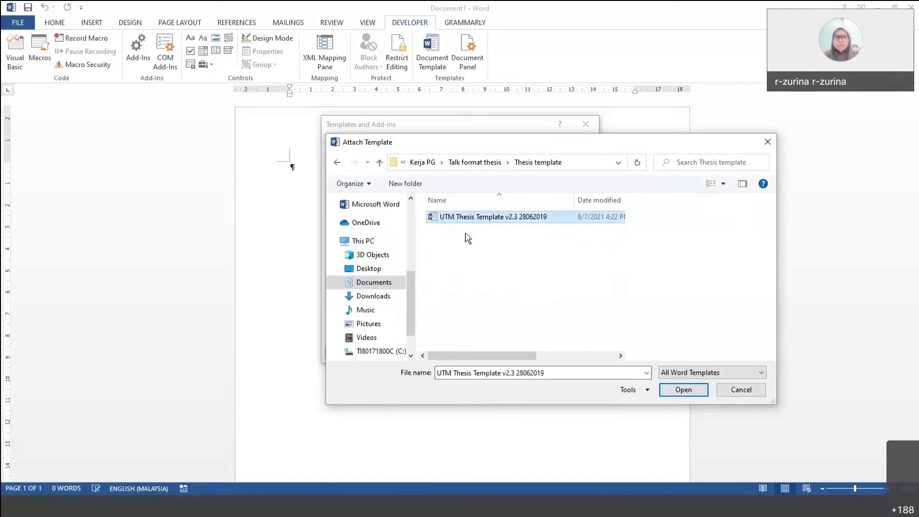
left_click(679, 390)
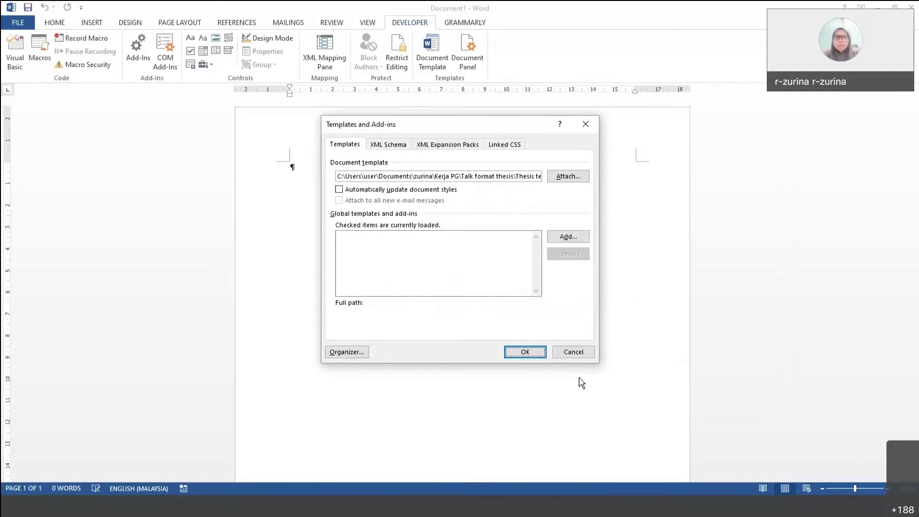
left_click(527, 353)
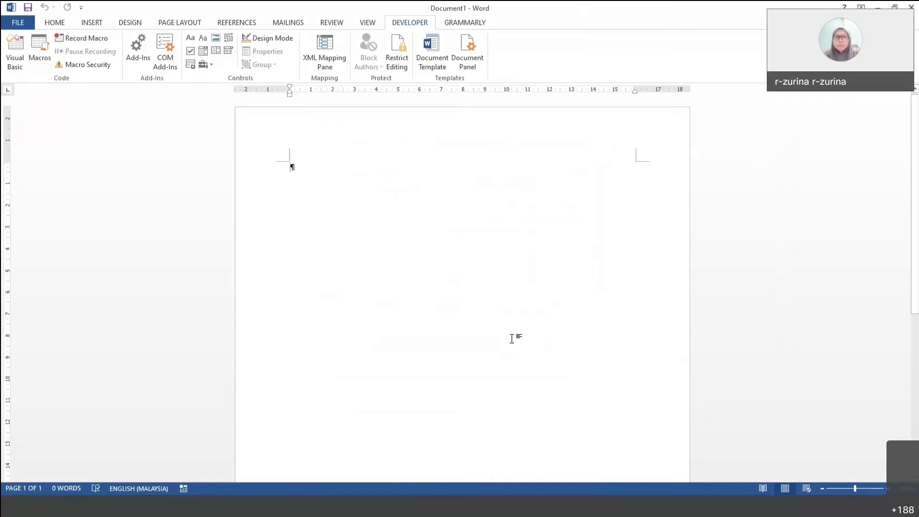
Show the full list of styles beside the document and check the expanded style gallery
left_click(54, 23)
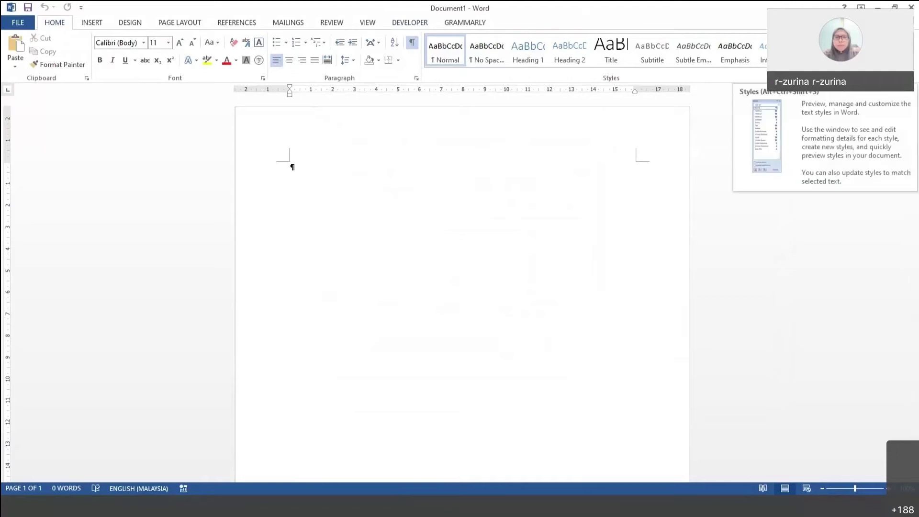
key("ctrl+alt+shift+s")
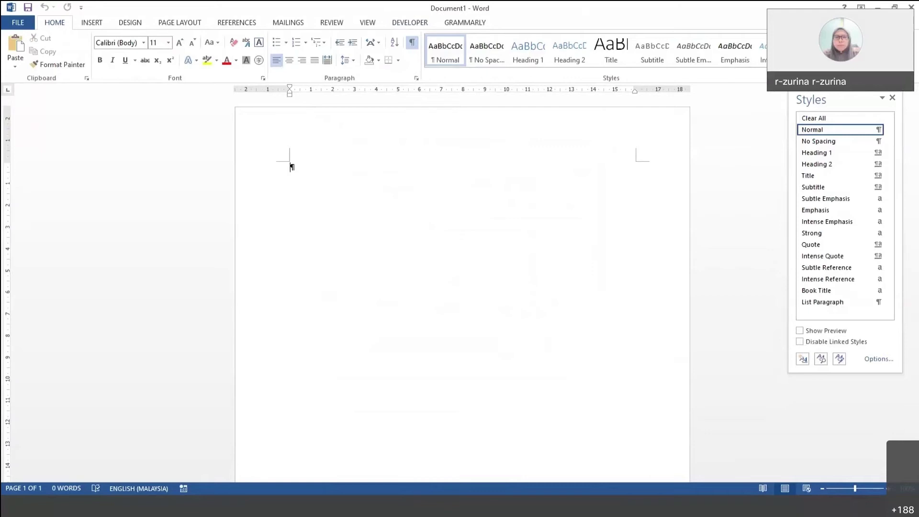
left_click(792, 70)
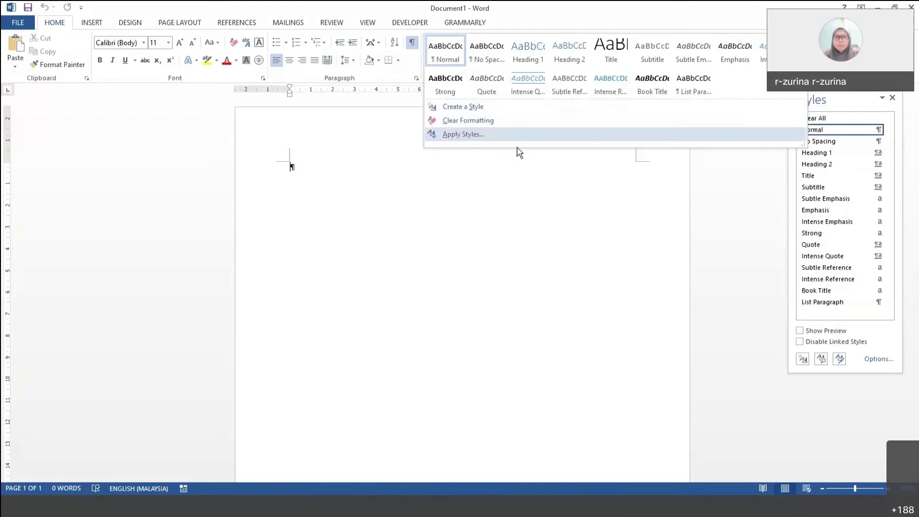
left_click(737, 368)
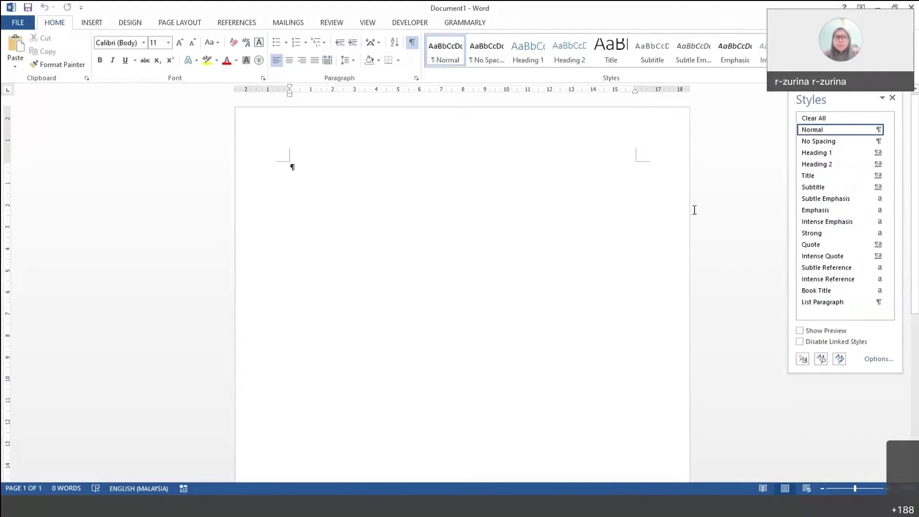
Turn on automatic updating of document styles for the attached template and review the template's preface and body styles
left_click(405, 23)
left_click(432, 52)
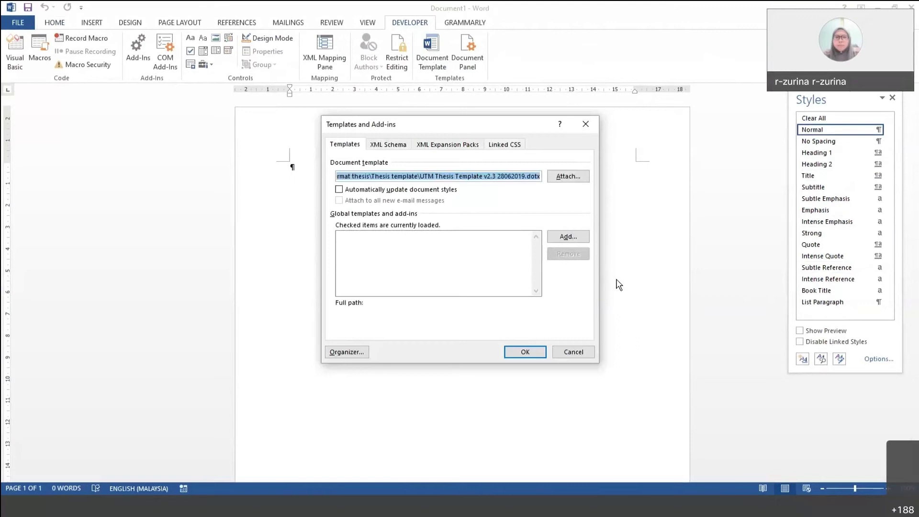
left_click(340, 190)
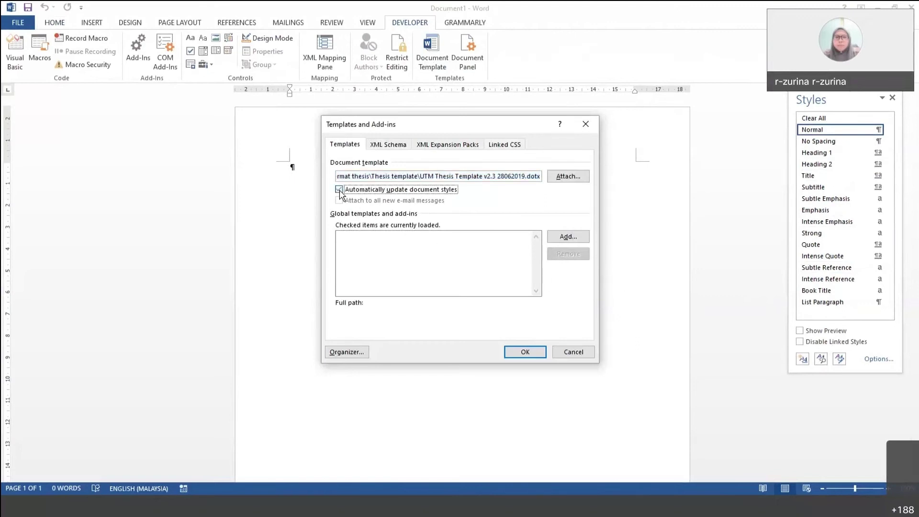
left_click(539, 355)
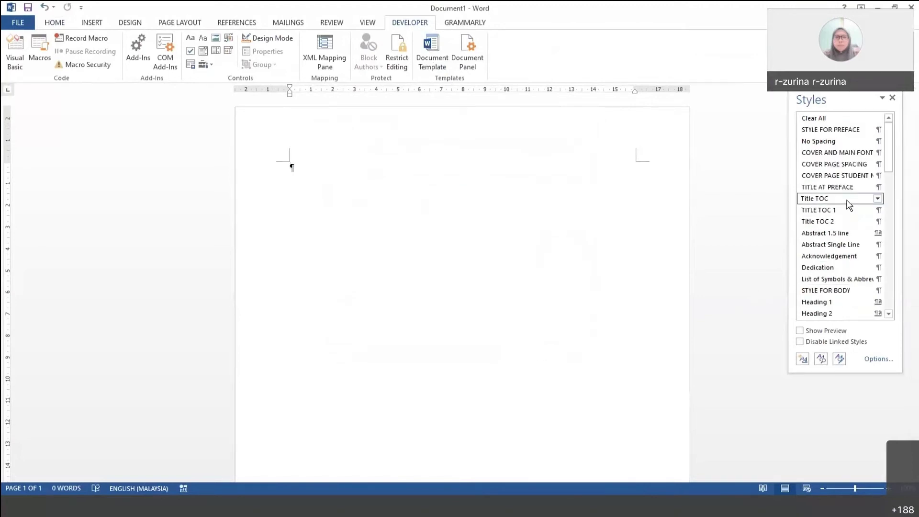
mouse_move(841, 311)
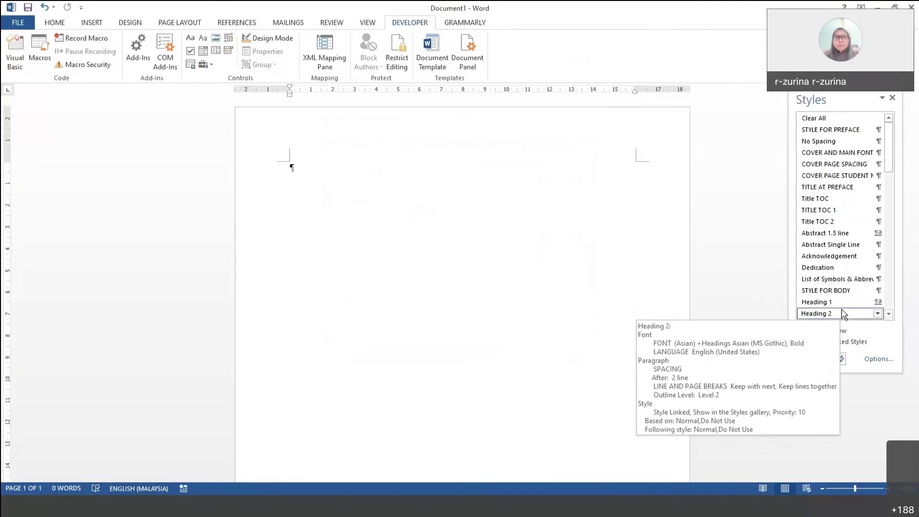
mouse_move(833, 128)
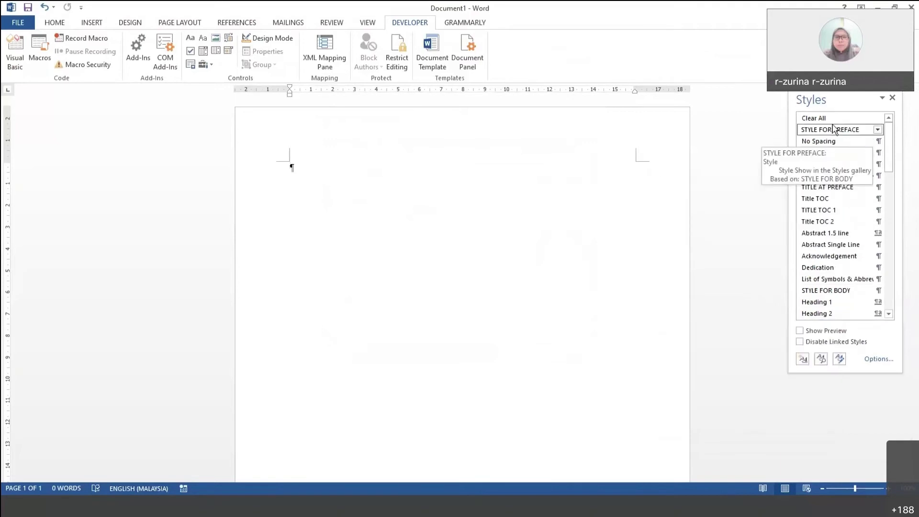
mouse_move(841, 246)
scroll(842, 246, "down", 3)
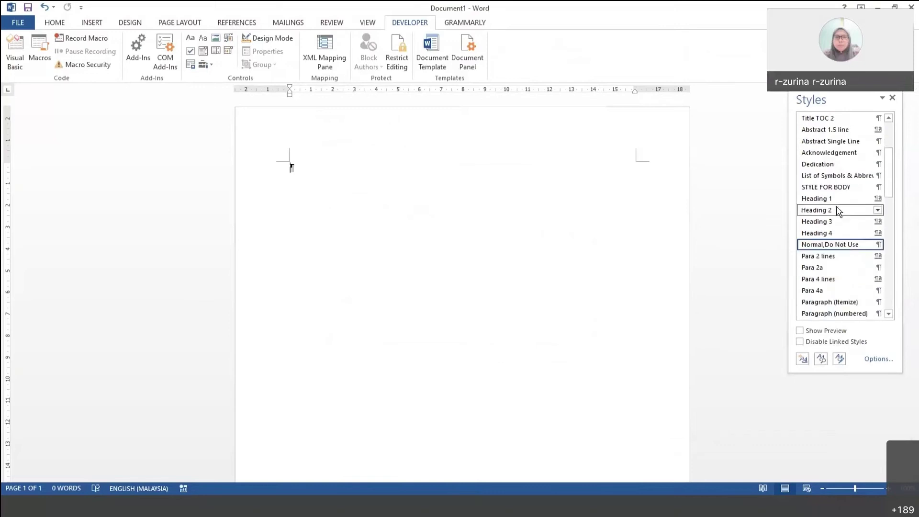
mouse_move(836, 205)
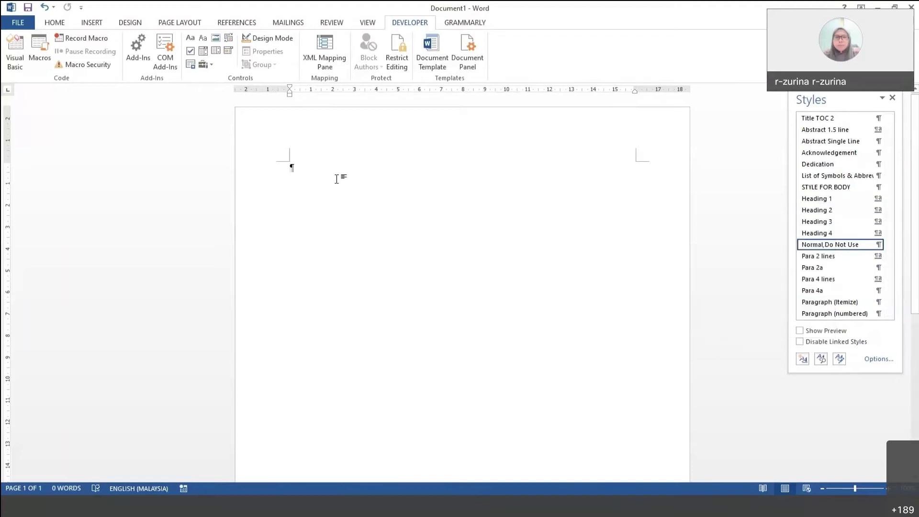
Enter the lines "Chapter 1" and "Introduction", followed by two lines of filler text, in the blank document
type("cha")
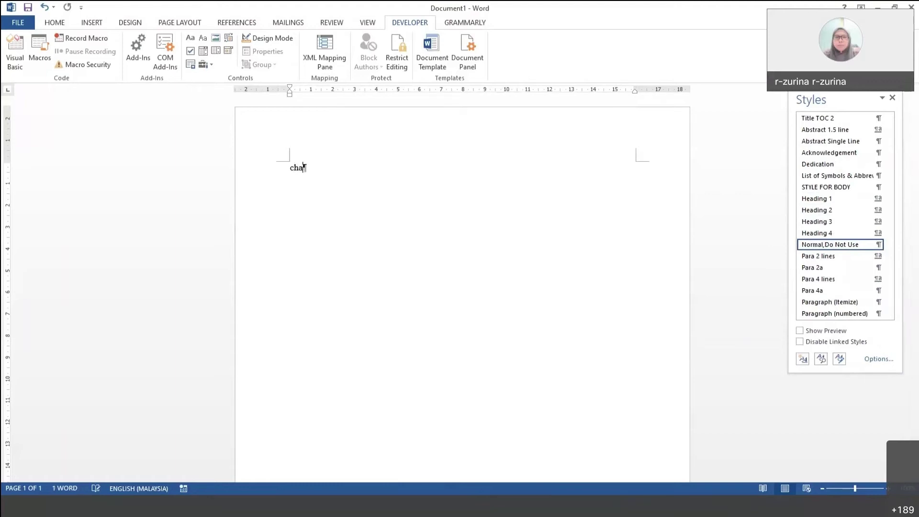
type("pter 1")
key("Return")
type("Introduc")
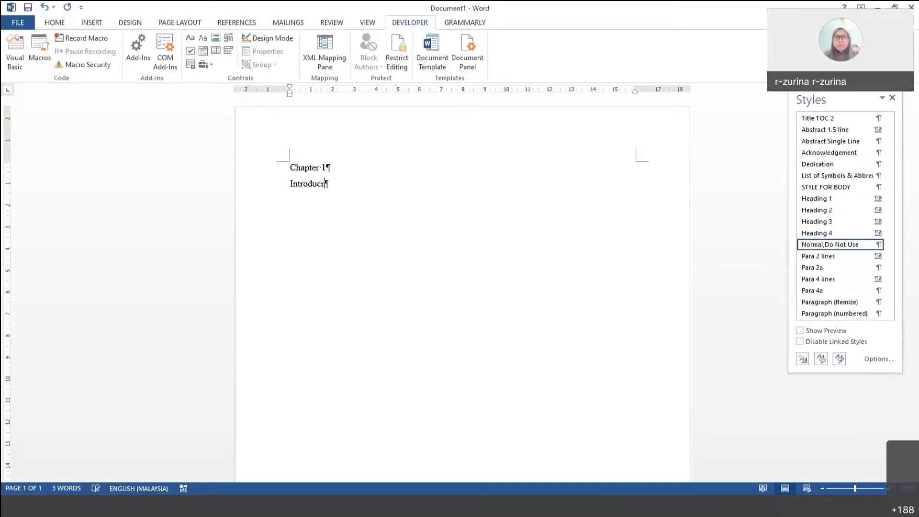
type("tion")
key("Return")
type("fjdfhgjkjhghjkhjlhgkj")
key("Return")
type("gfjghfkjgflhkg;jk;k;h")
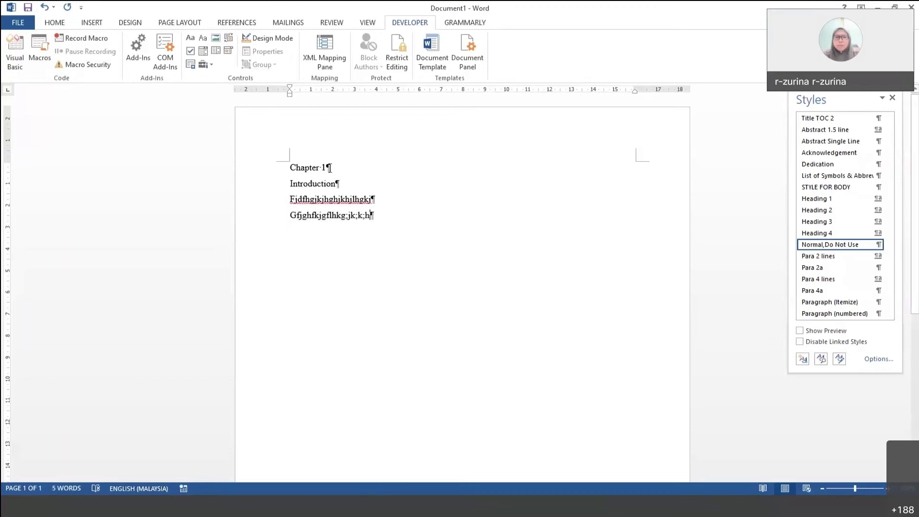
Look through the template's styles and apply Heading 1 to the "Chapter 1" line
triple_click(298, 170)
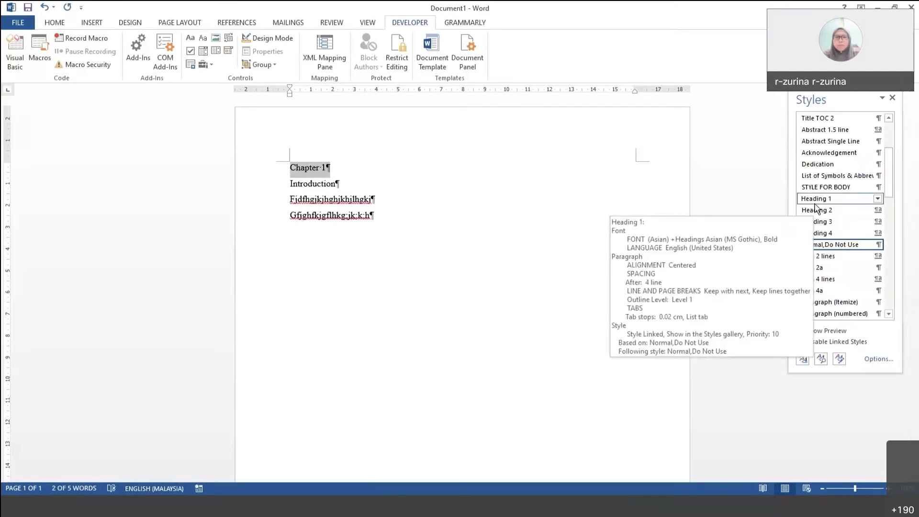
scroll(818, 205, "up", 3)
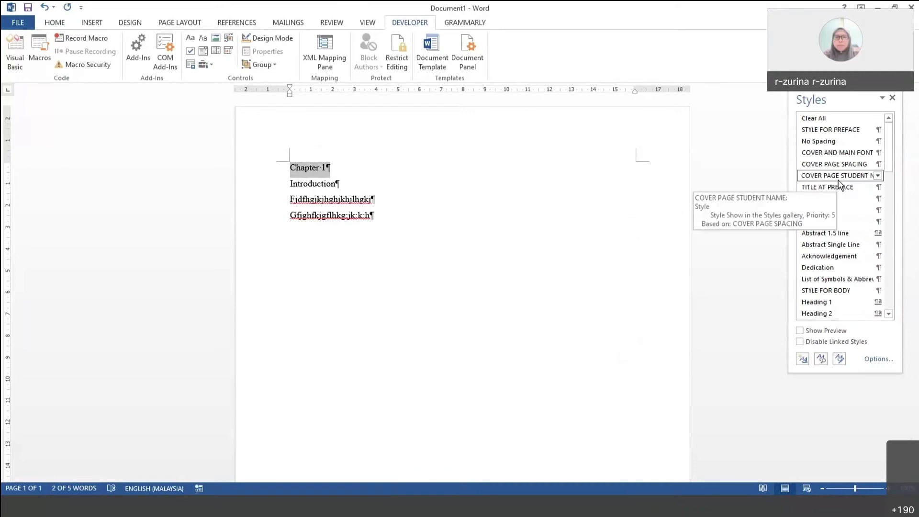
scroll(845, 311, "down", 5)
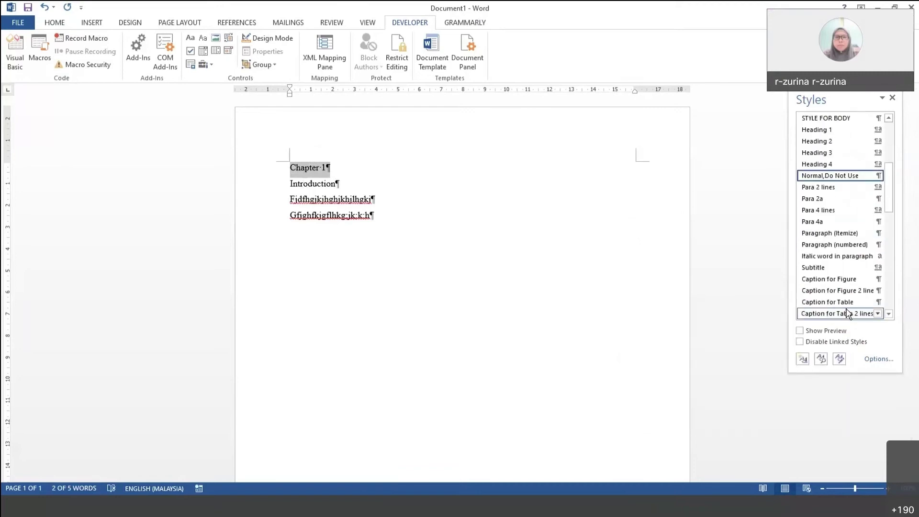
scroll(848, 315, "up", 1)
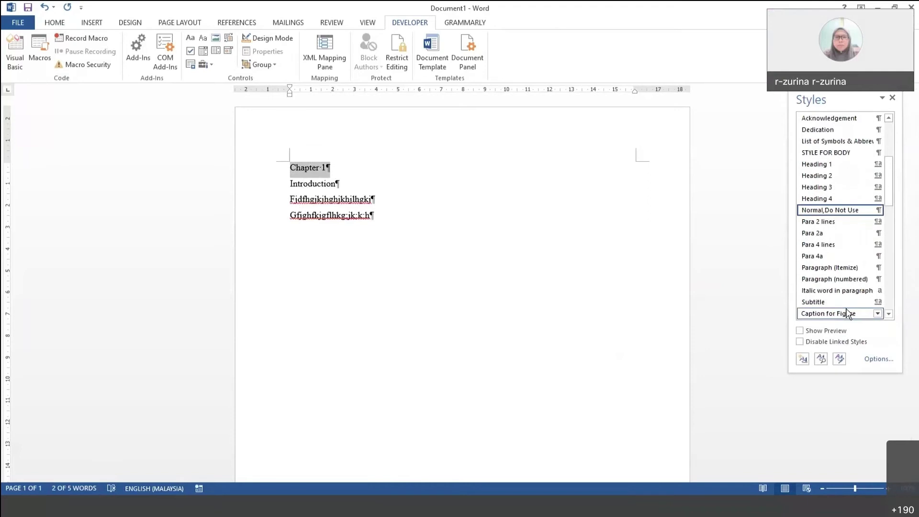
scroll(848, 314, "down", 3)
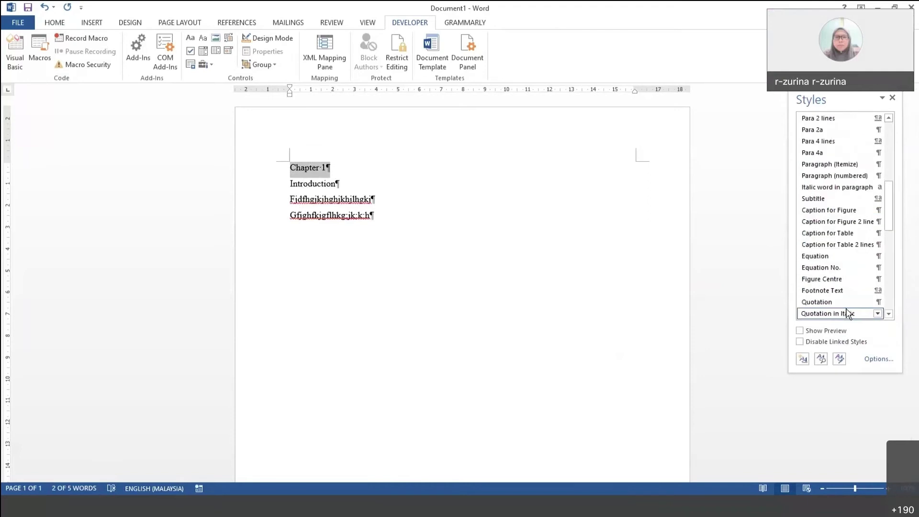
scroll(848, 313, "down", 2)
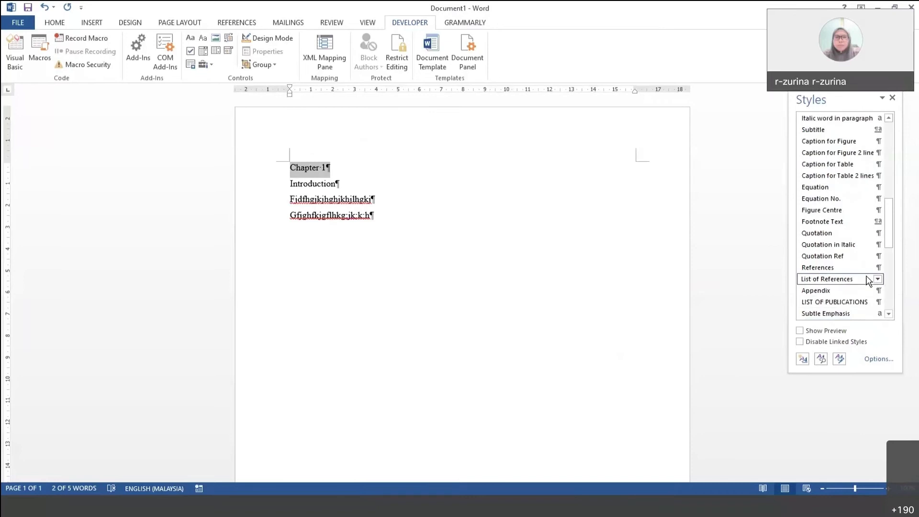
scroll(867, 280, "down", 4)
scroll(867, 280, "up", 10)
scroll(866, 280, "up", 3)
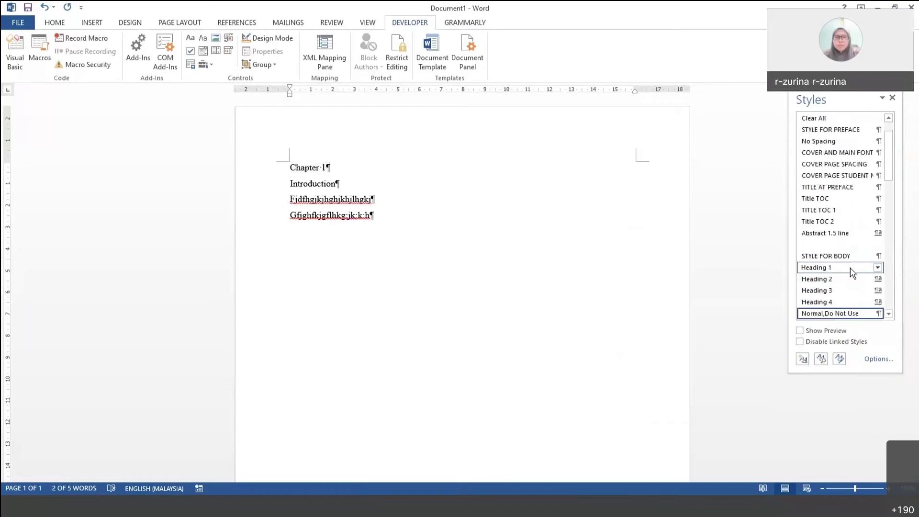
left_click(833, 267)
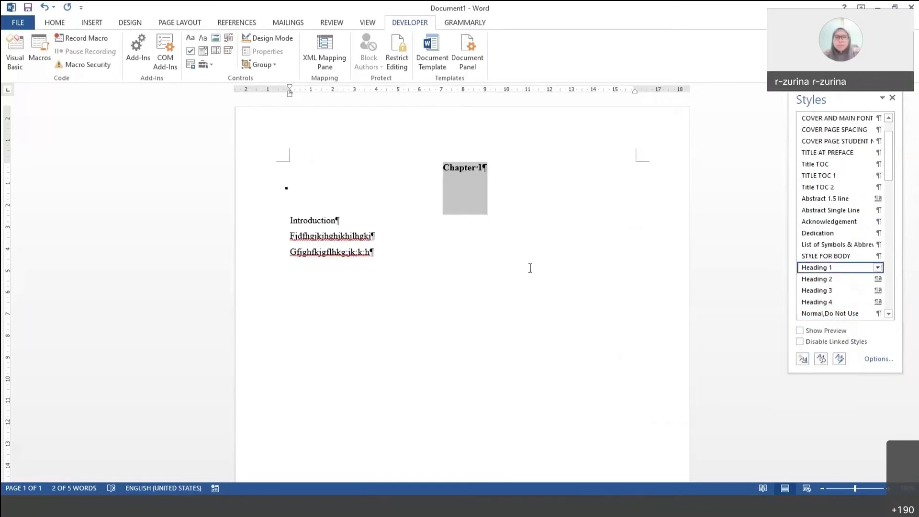
Apply Heading 2 to "Introduction", Heading 3 to the first filler line and Heading 4 to the second filler line
left_click_drag(293, 219, 339, 221)
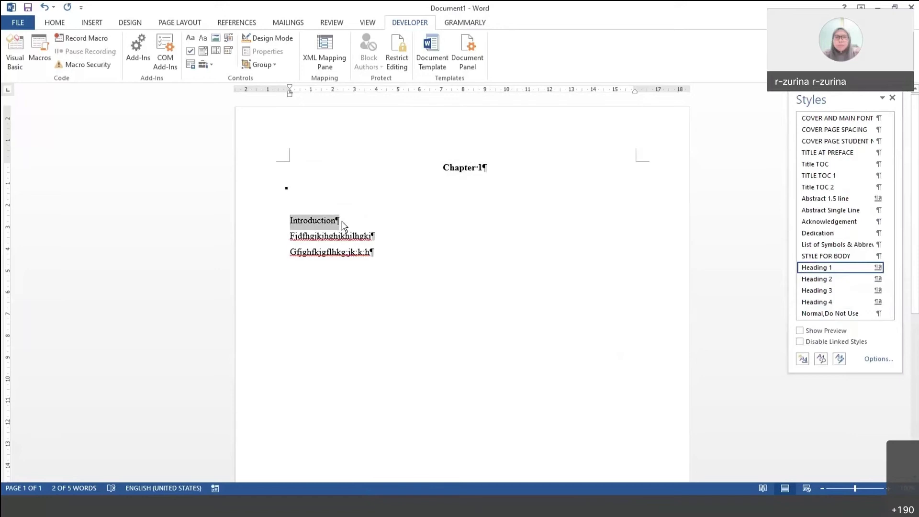
left_click(823, 279)
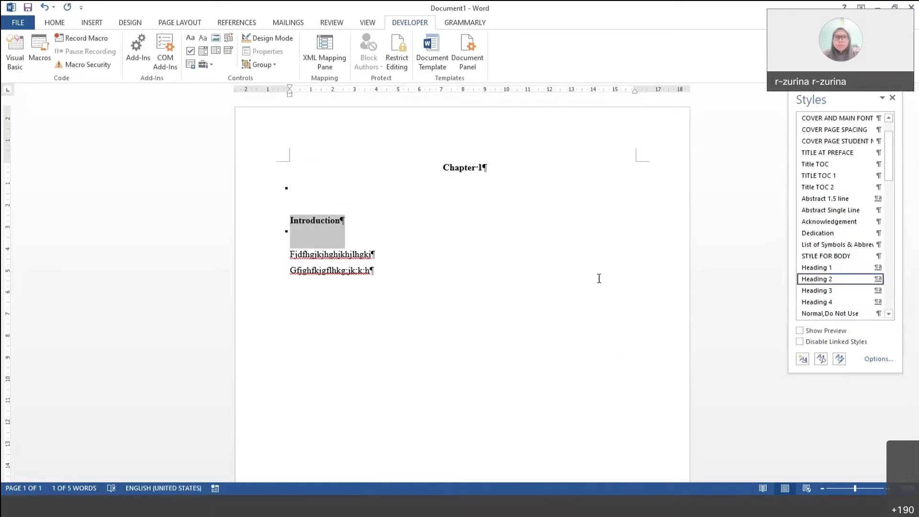
left_click_drag(289, 258, 376, 257)
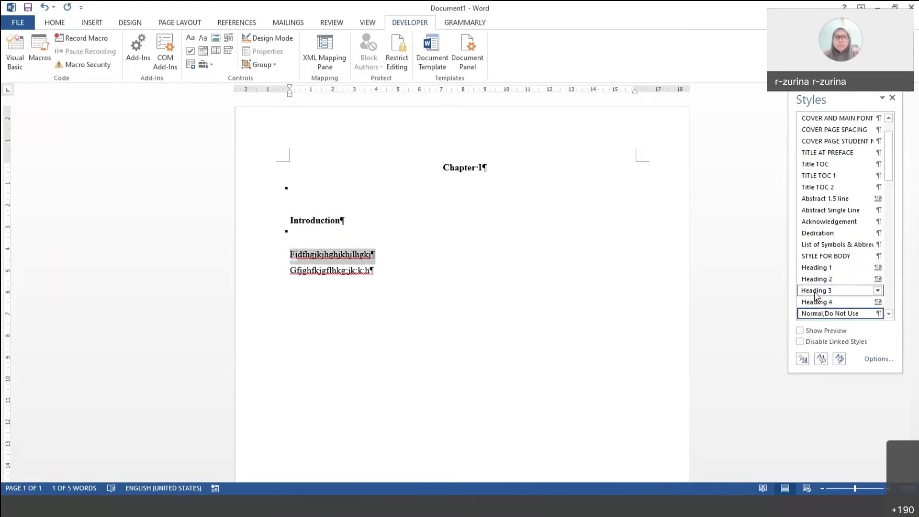
left_click(823, 291)
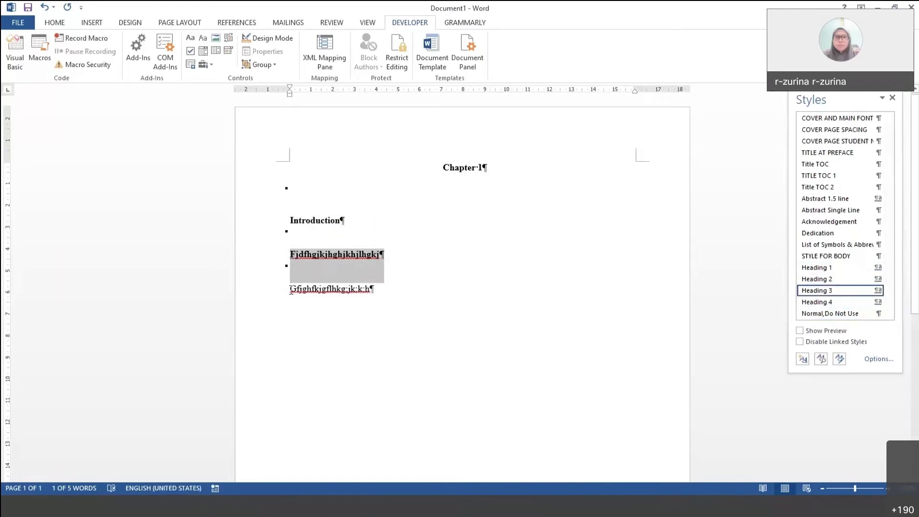
left_click_drag(290, 289, 378, 290)
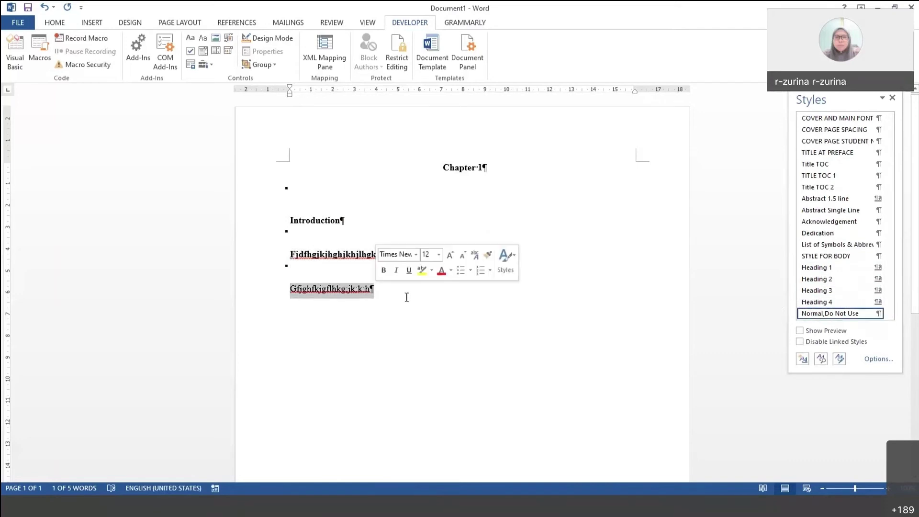
left_click(817, 303)
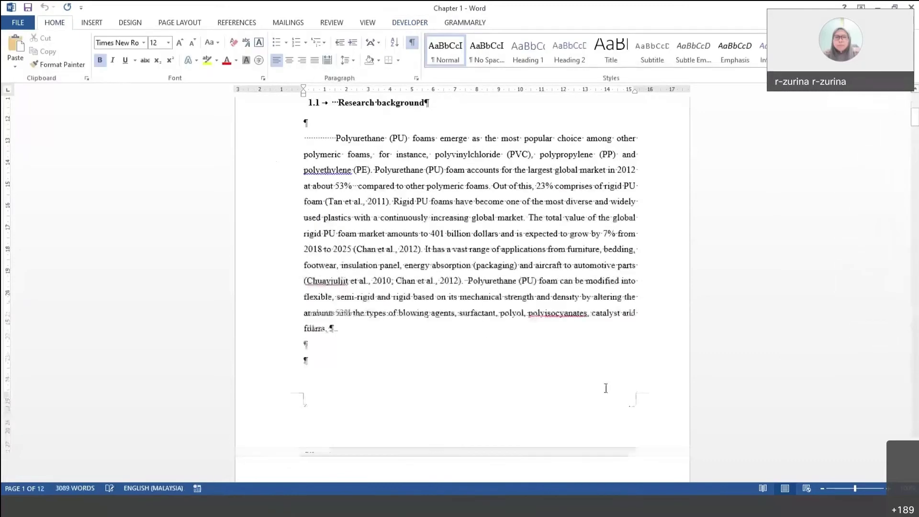
Copy the text from the CHAPTER 1 title through the first Research background paragraph in the Chapter 1 document
scroll(605, 386, "up", 5)
scroll(575, 258, "up", 5)
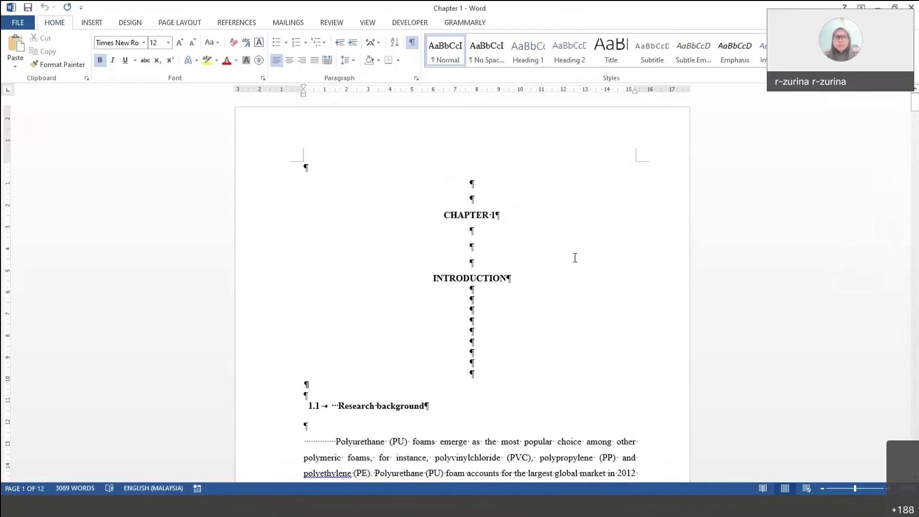
left_click_drag(445, 216, 356, 443)
right_click(397, 348)
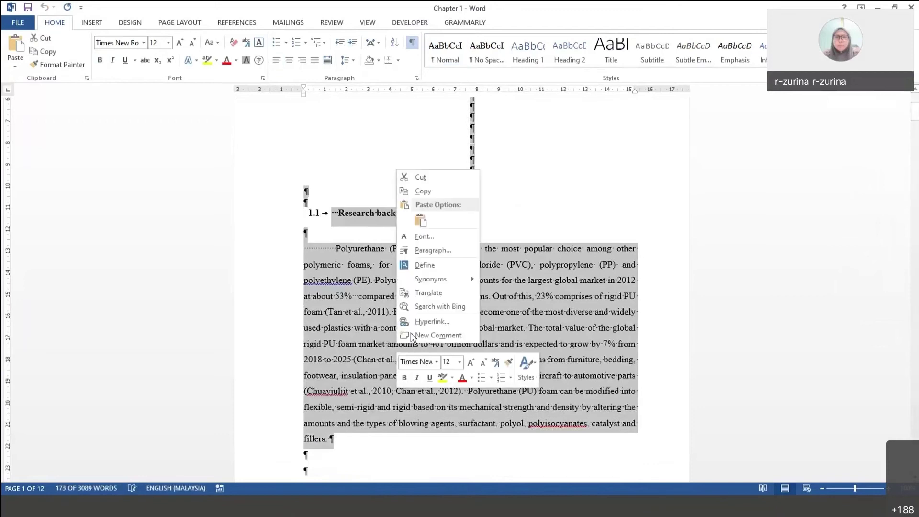
left_click(423, 191)
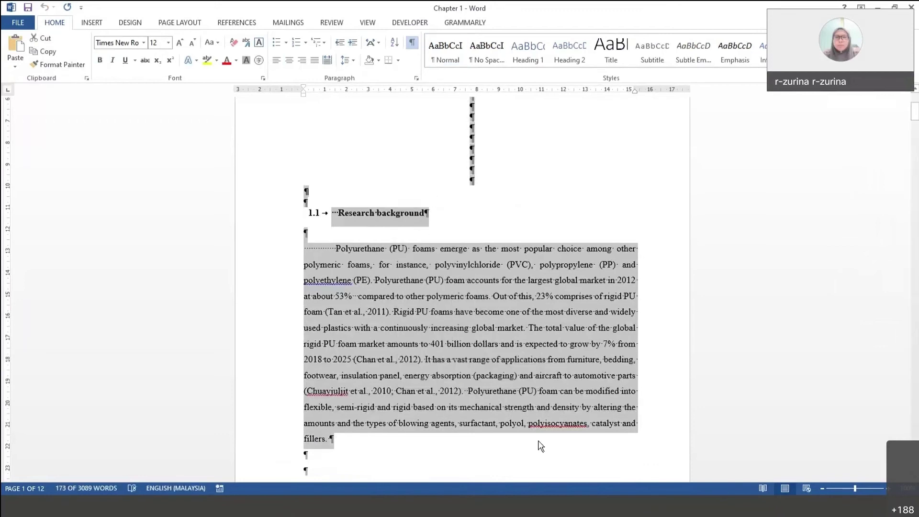
Switch to Document1 and replace all its text with the copied chapter content
left_click(574, 502)
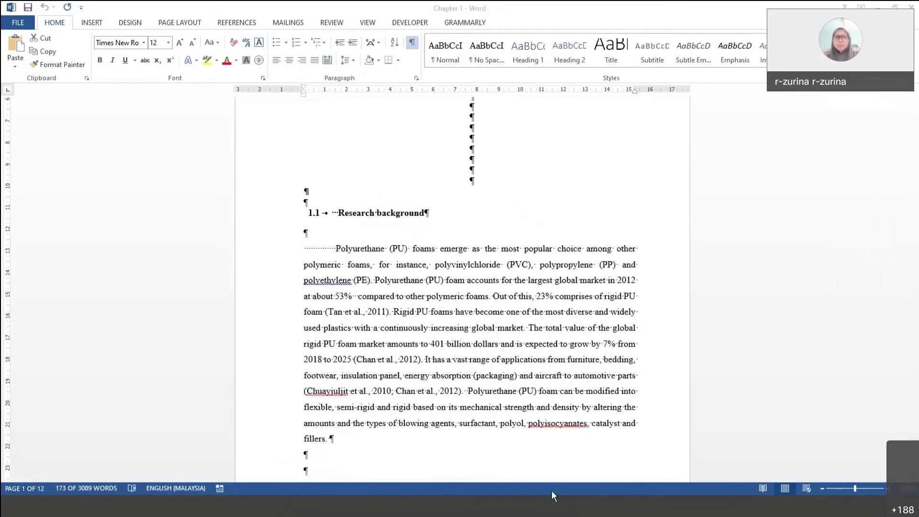
left_click(627, 472)
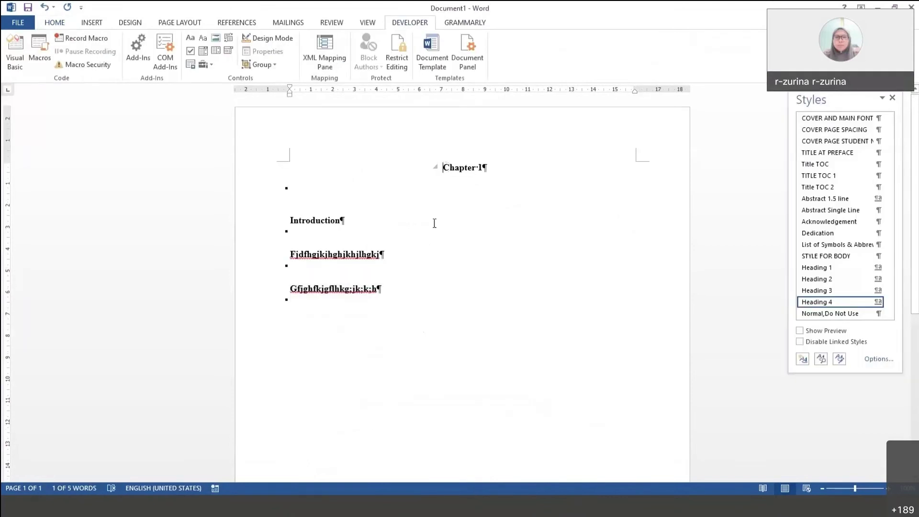
right_click(342, 285)
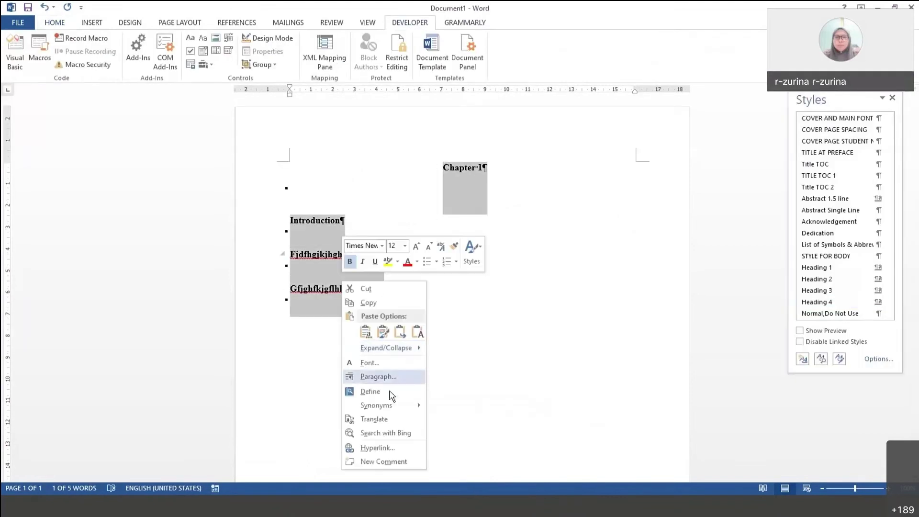
left_click(365, 332)
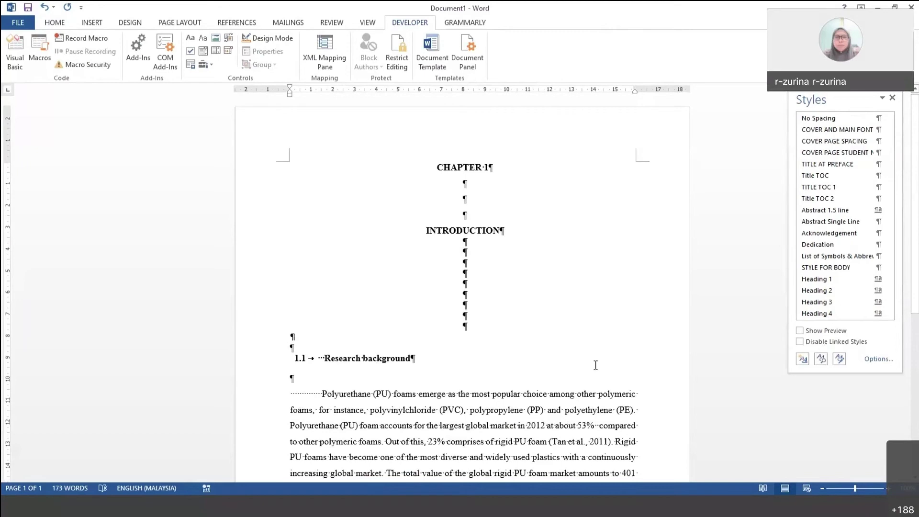
Apply the Heading 1 style to the "CHAPTER 1" and "INTRODUCTION" title lines
scroll(478, 263, "down", 1)
left_click_drag(438, 142, 493, 144)
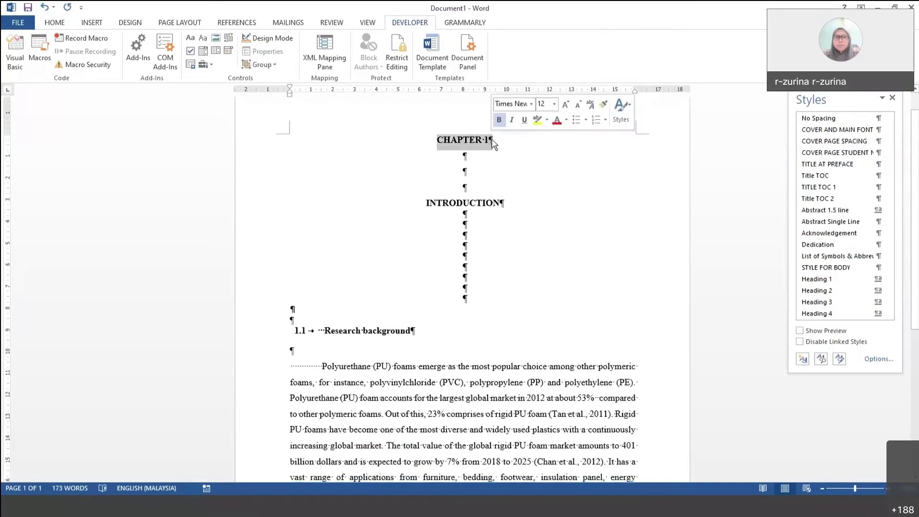
left_click(816, 280)
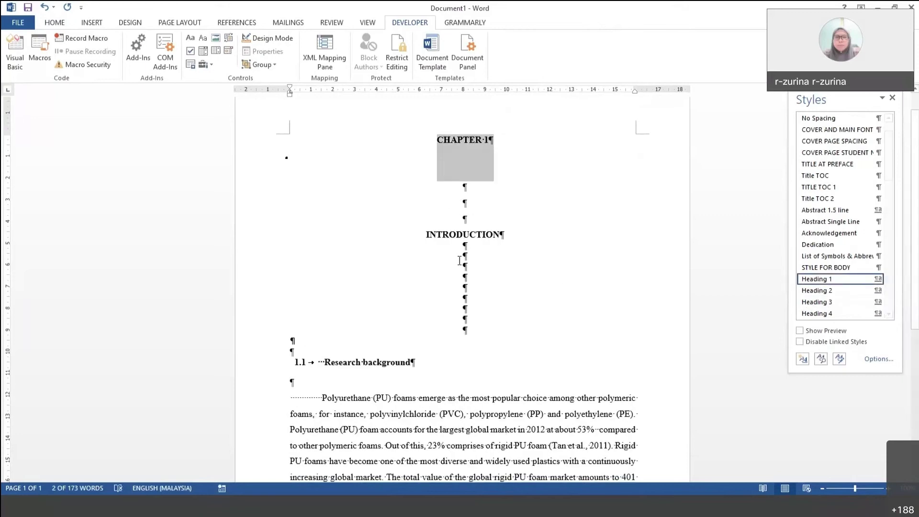
left_click_drag(426, 231, 512, 235)
left_click(832, 281)
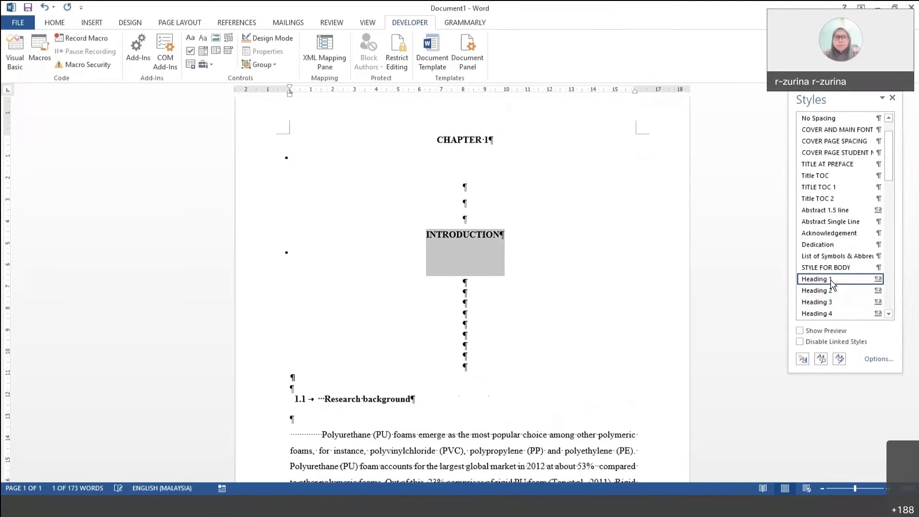
Delete the three empty paragraphs between the "CHAPTER 1" and "INTRODUCTION" titles
left_click(480, 291)
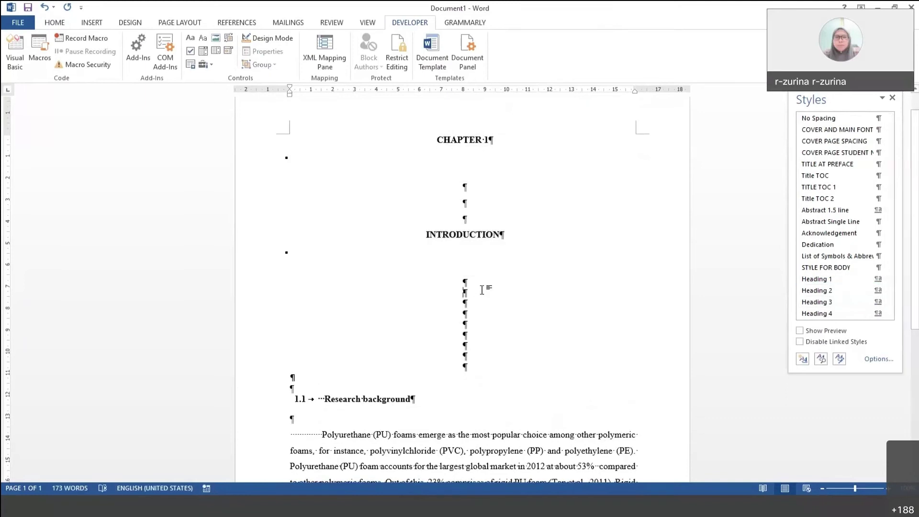
left_click_drag(462, 186, 466, 225)
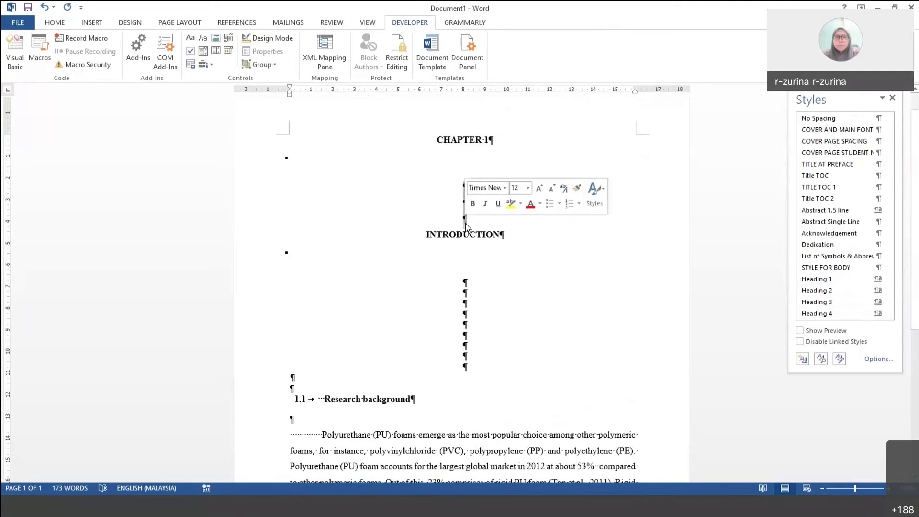
key("Delete")
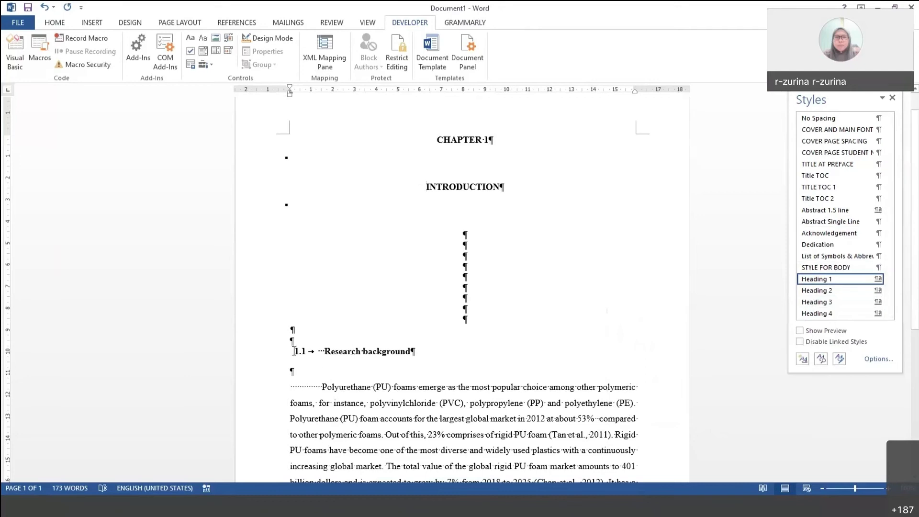
Apply the Heading 2 style to the "Research background" section title and place the cursor within its leading spaces
left_click_drag(294, 351, 415, 352)
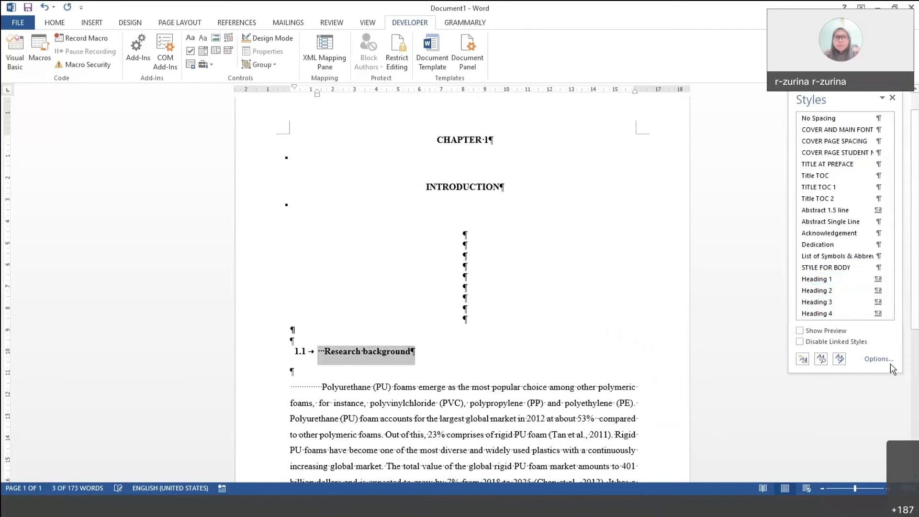
left_click(833, 293)
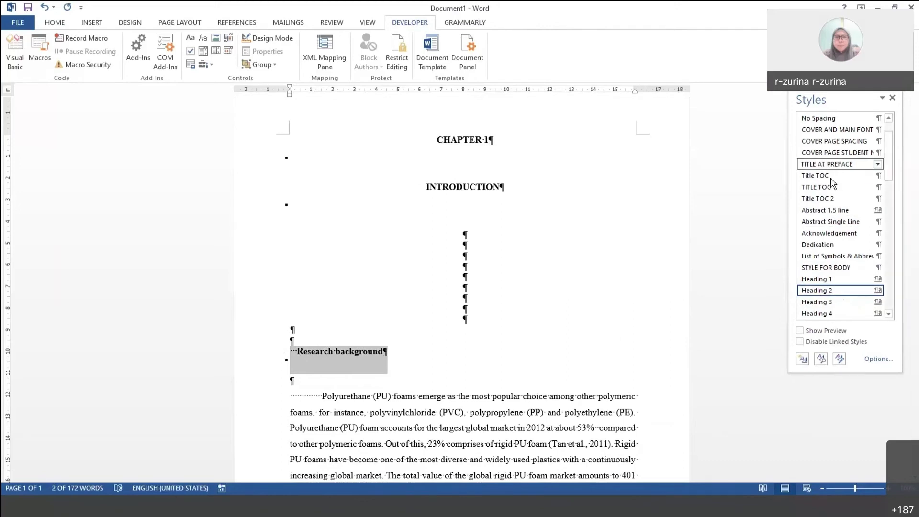
scroll(831, 182, "up", 1)
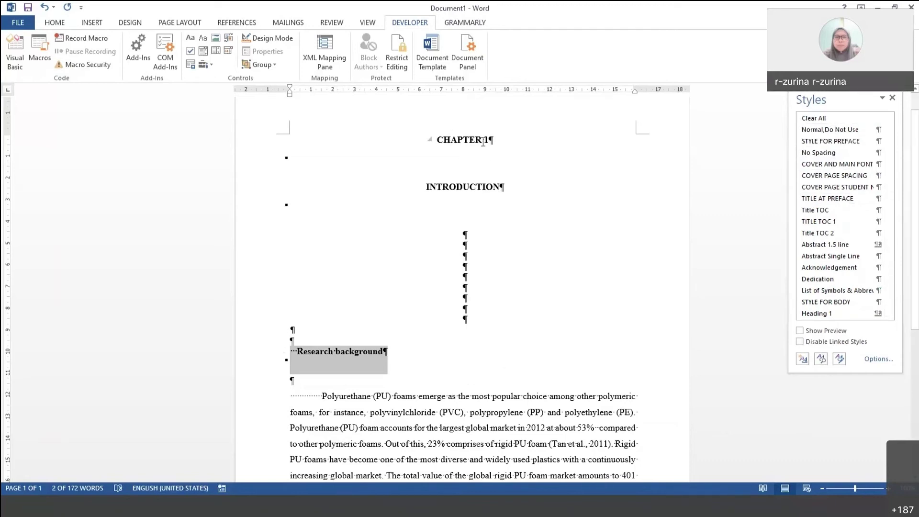
left_click(293, 350)
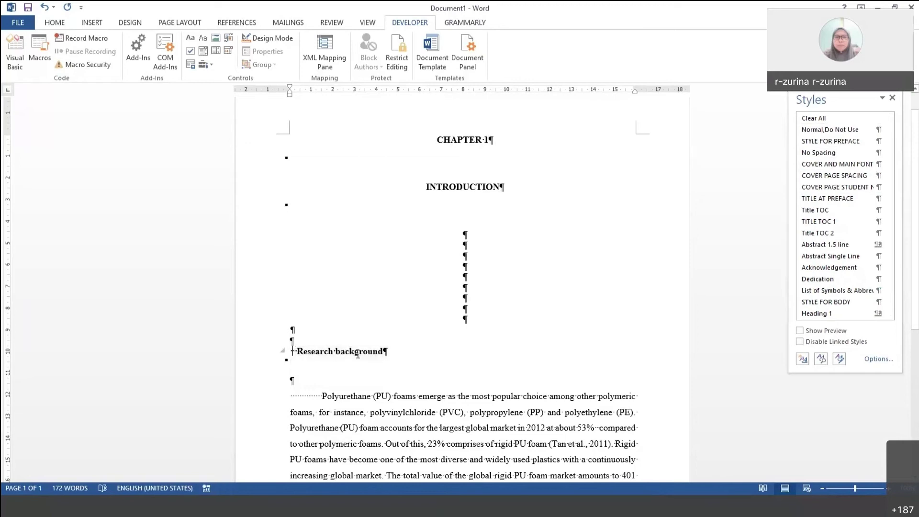
scroll(833, 268, "down", 1)
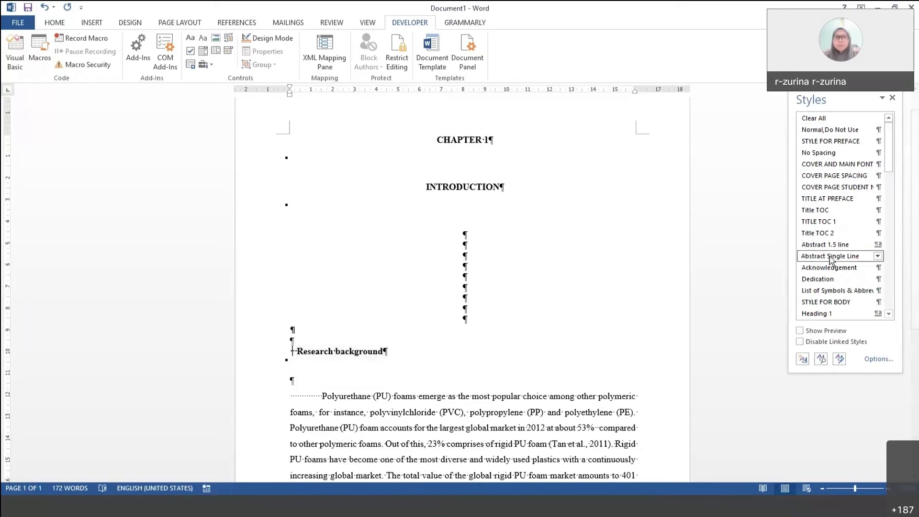
Examine the styled chapter titles, the "Research background" heading and the spacing around the body paragraph
scroll(835, 273, "down", 2)
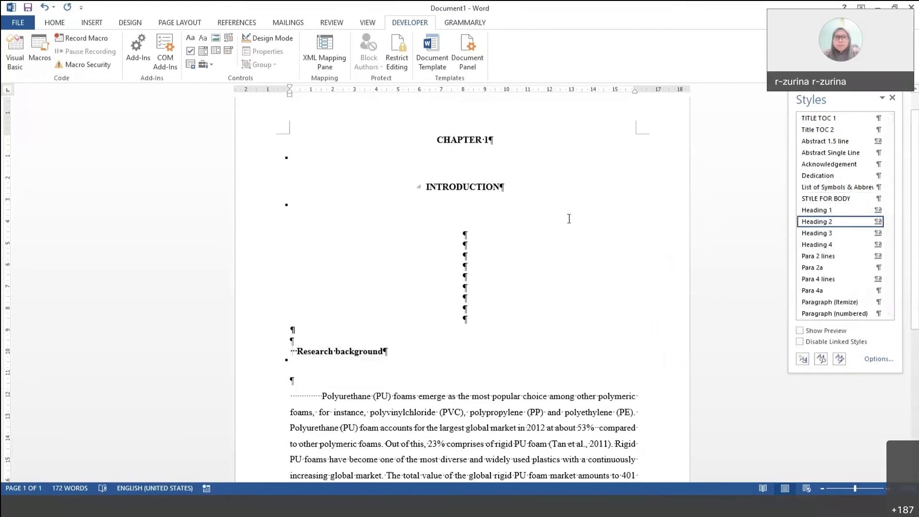
key("Up")
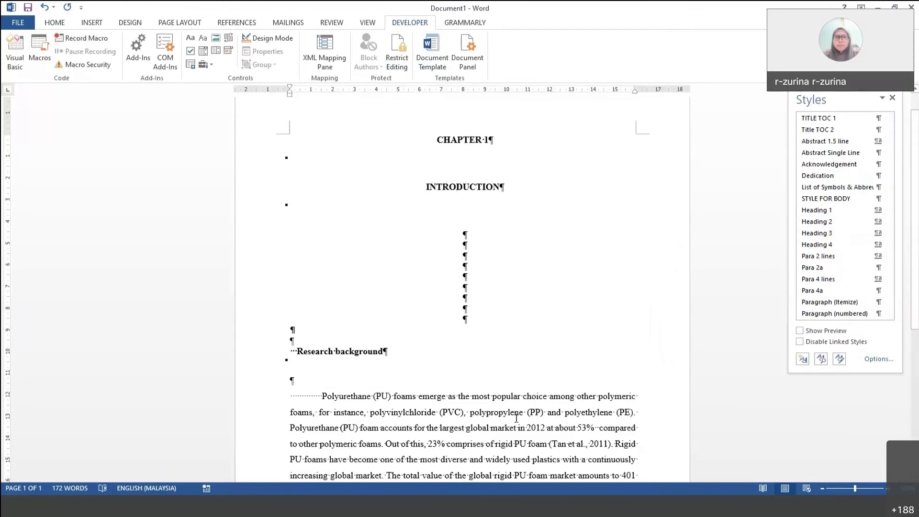
scroll(517, 426, "down", 1)
scroll(517, 426, "up", 2)
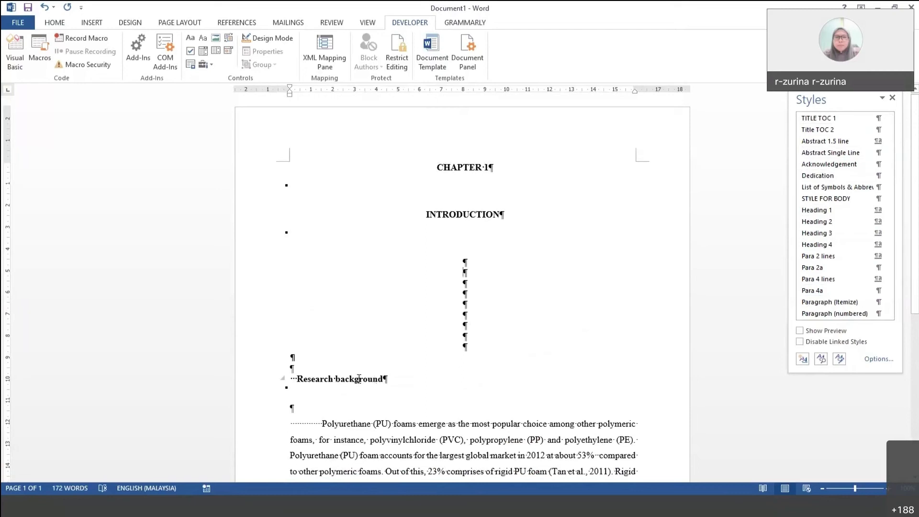
left_click_drag(297, 379, 384, 380)
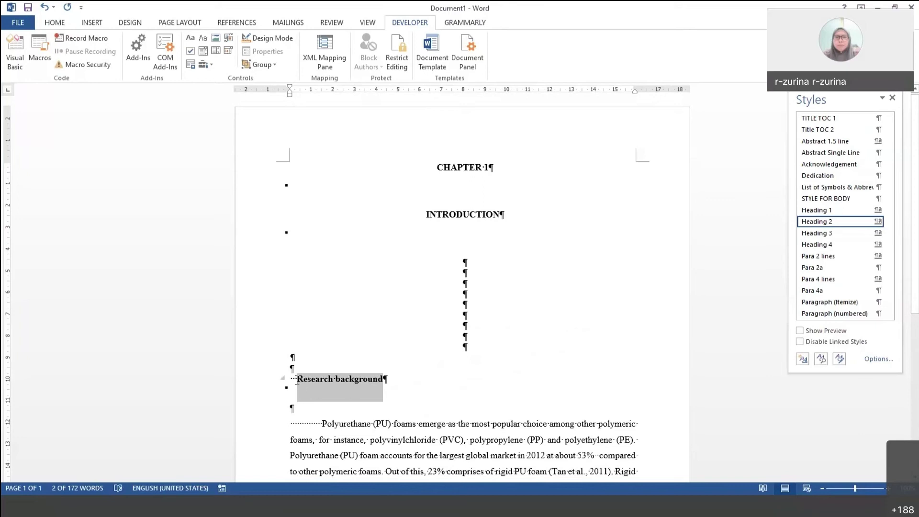
scroll(549, 371, "down", 6)
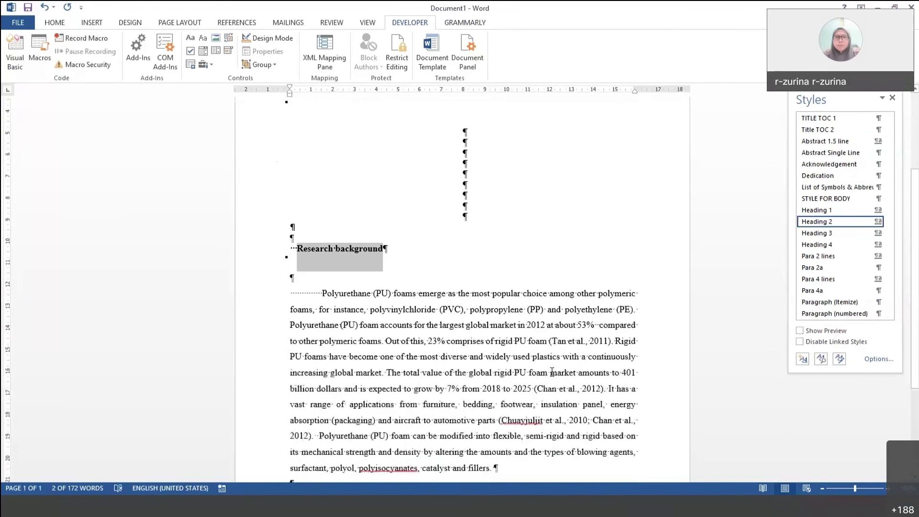
scroll(430, 337, "up", 2)
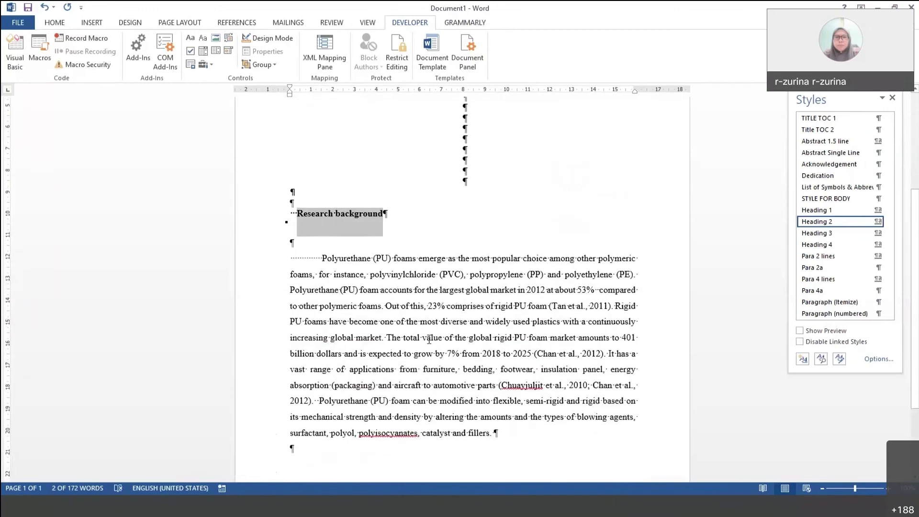
scroll(429, 339, "up", 3)
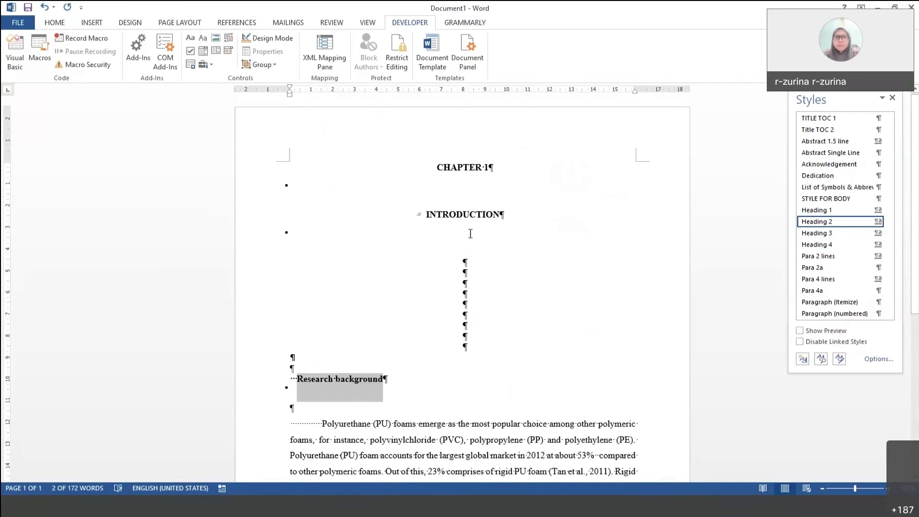
scroll(554, 269, "down", 4)
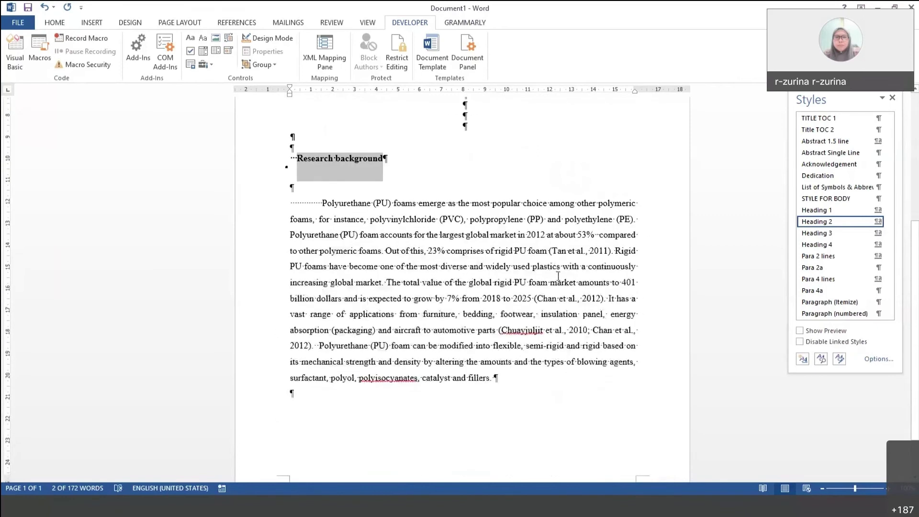
Delete the empty paragraph between the "Research background" heading and the Polyurethane body paragraph
left_click(296, 178)
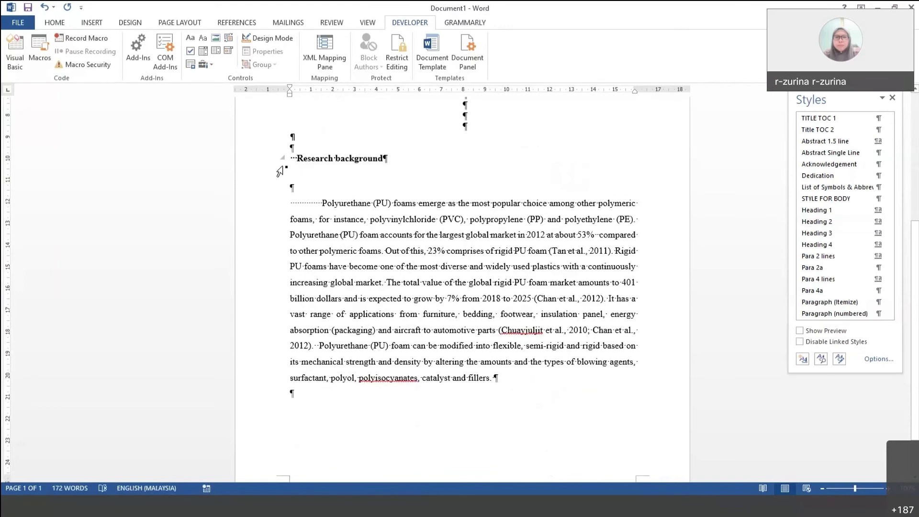
left_click(280, 172)
left_click(309, 188)
key("Delete")
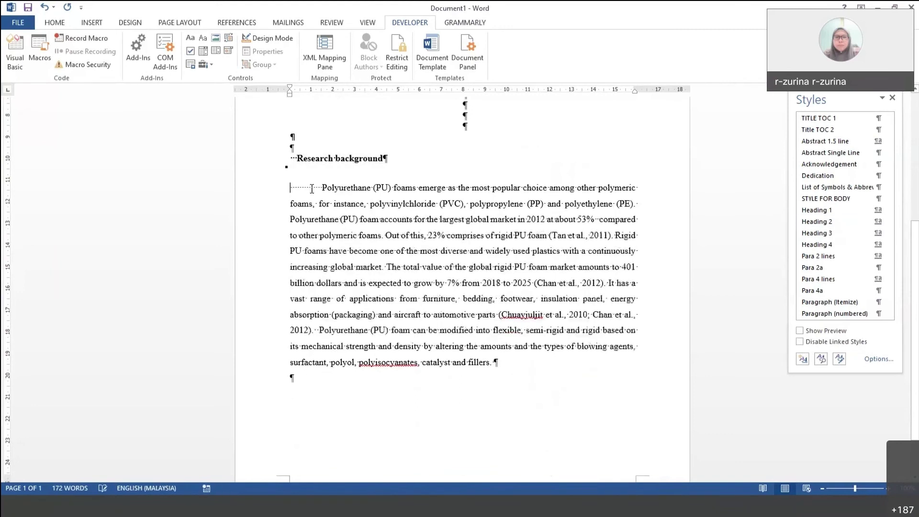
Remove the leading spaces from the Polyurethane body paragraph and apply the Para 2 lines style to it
left_click_drag(324, 187, 291, 193)
key("Delete")
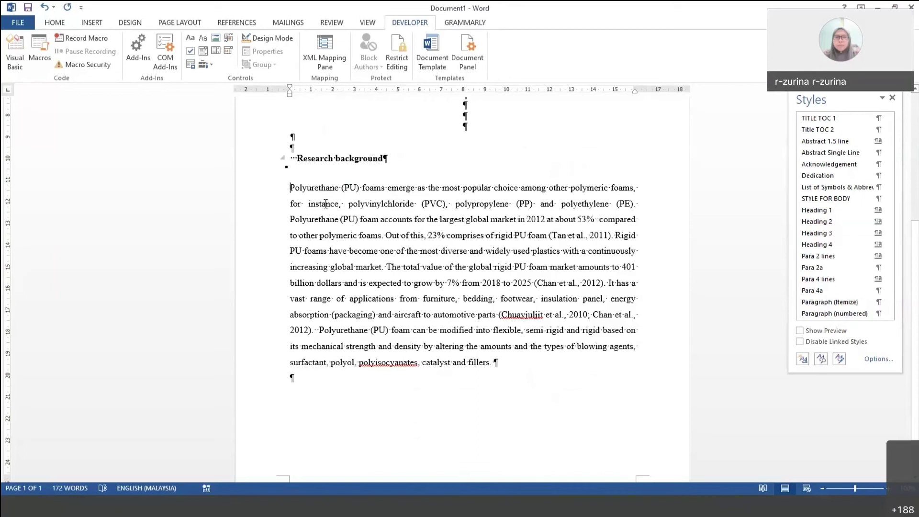
left_click(391, 188)
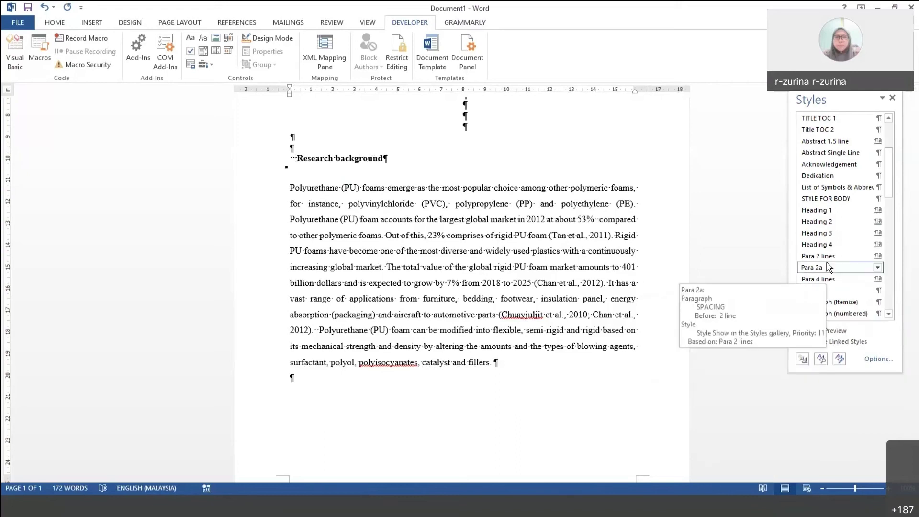
left_click(827, 259)
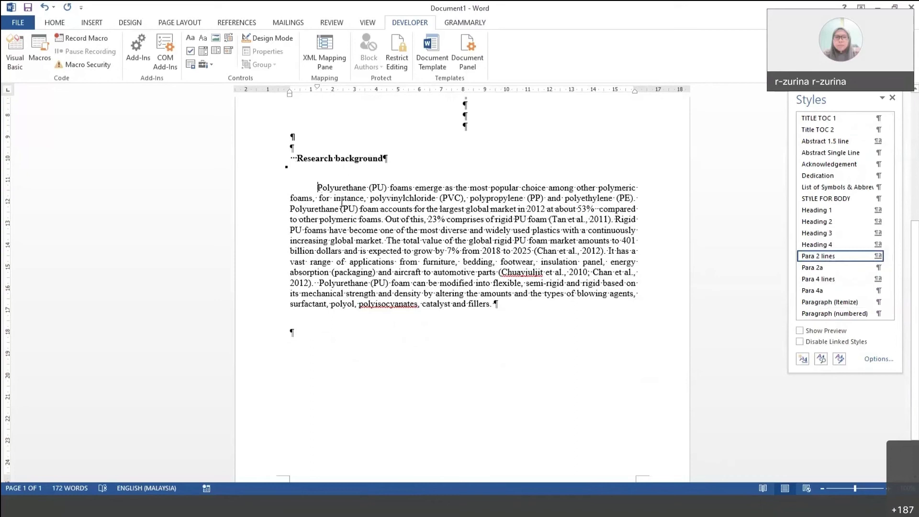
Copy the whole Polyurethane paragraph and paste it into the empty line directly below as a second body paragraph
triple_click(320, 187)
key("ctrl+c")
right_click(452, 259)
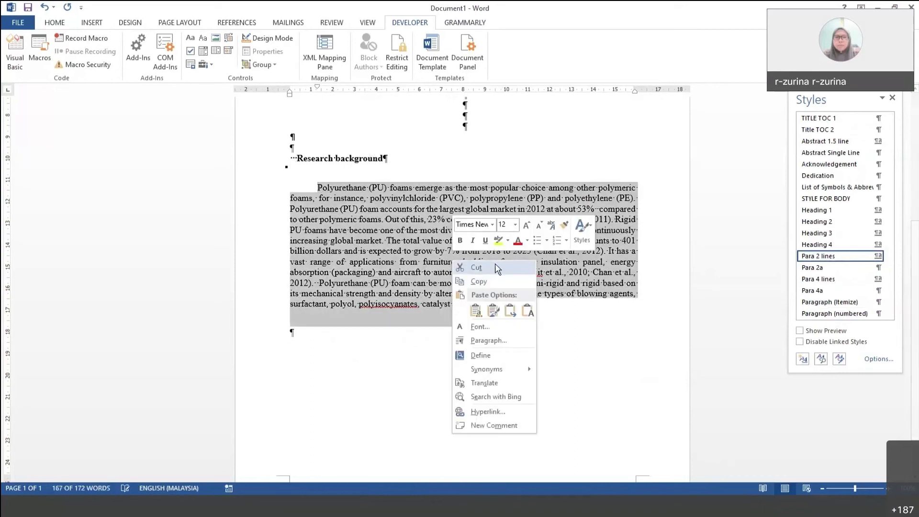
left_click(474, 280)
left_click(308, 332)
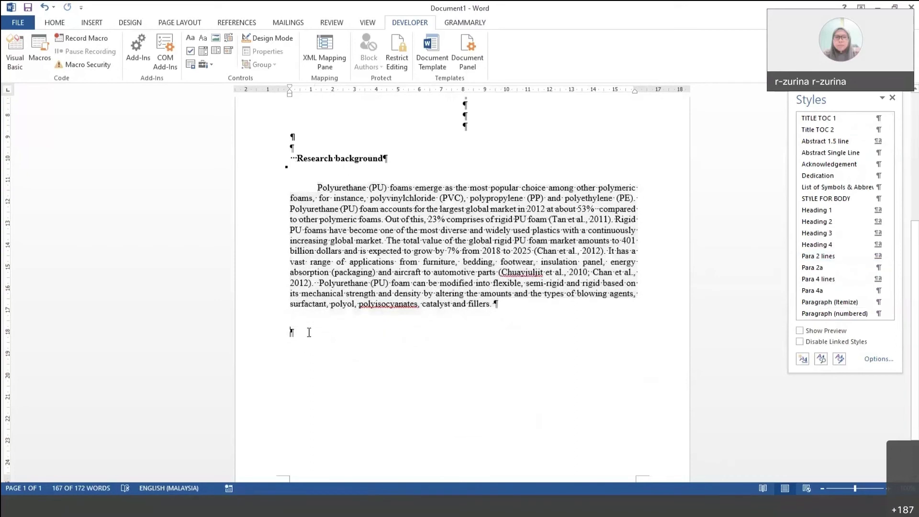
right_click(308, 332)
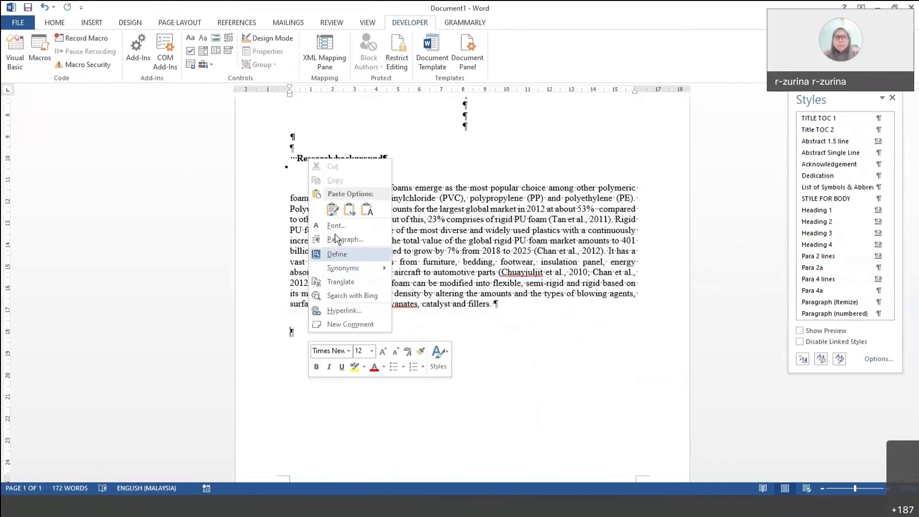
left_click(333, 210)
scroll(503, 298, "up", 3)
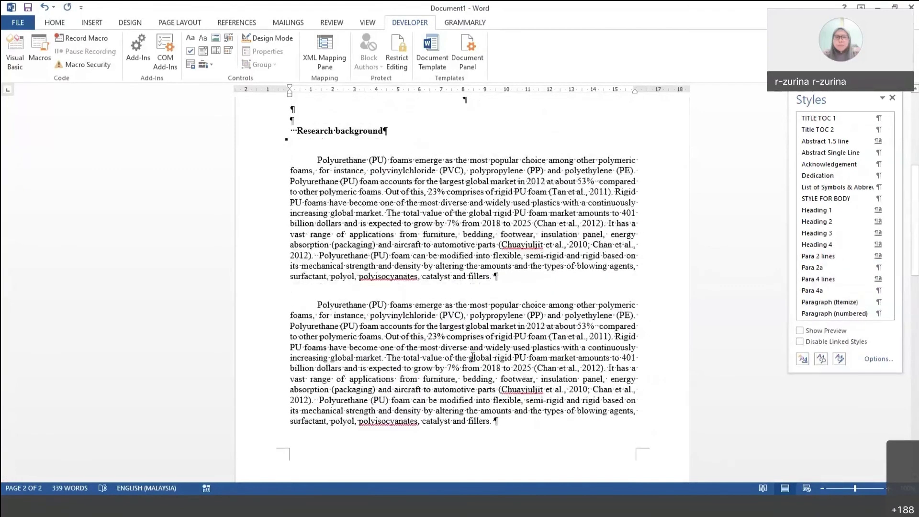
Enter the sample line "fddhgfgdjghjkhjkgj" in the second empty paragraph on page 2 and apply the Heading 2 style to it
left_click(498, 424)
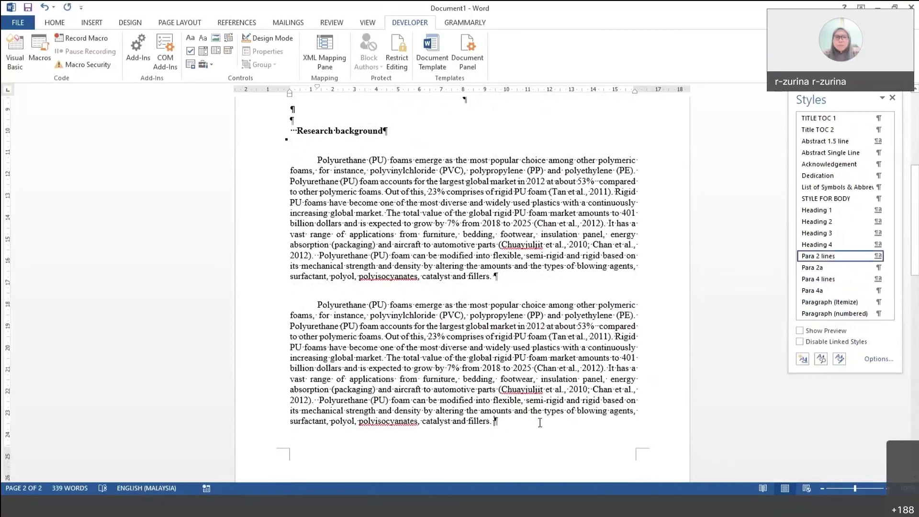
scroll(320, 461, "down", 4)
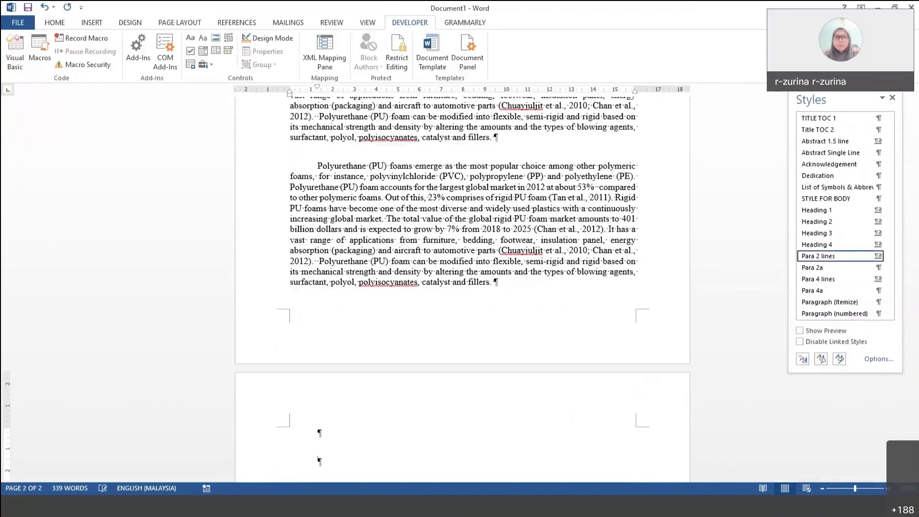
left_click(319, 461)
type("fddhgfgdjghjkhjkgj")
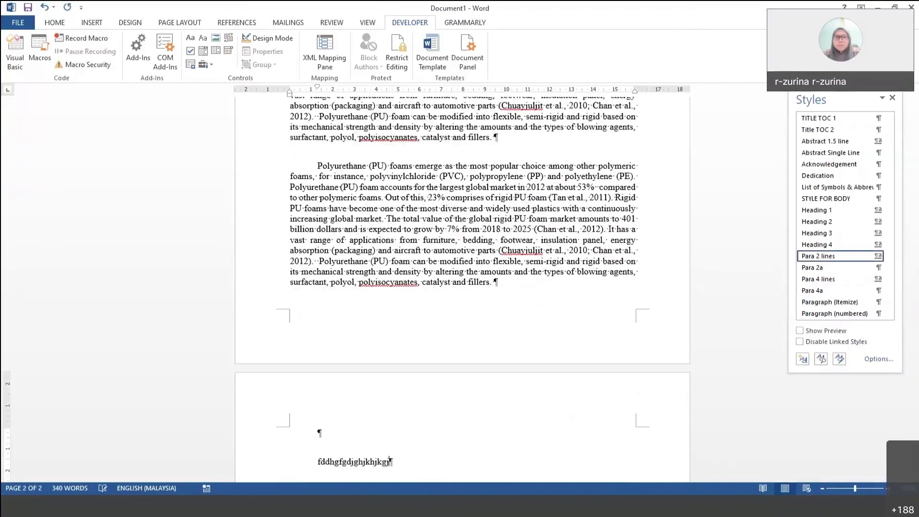
left_click_drag(426, 463, 316, 463)
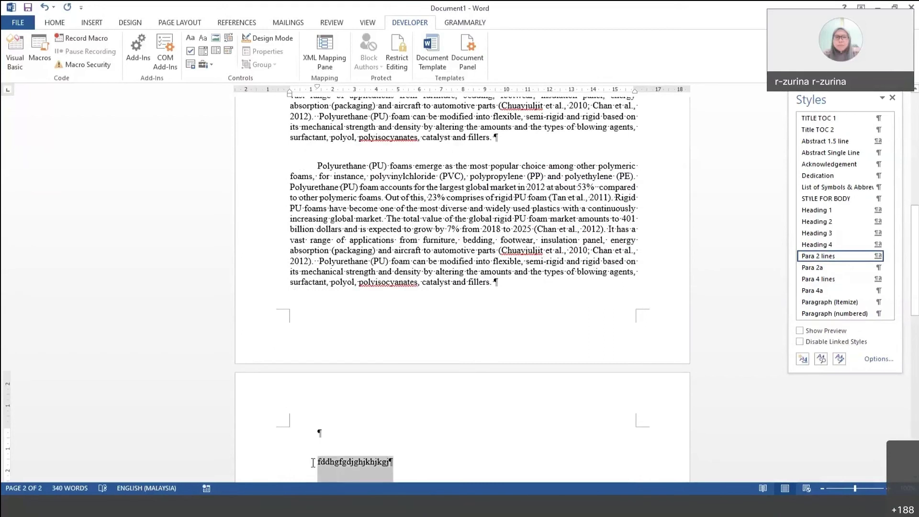
left_click(821, 222)
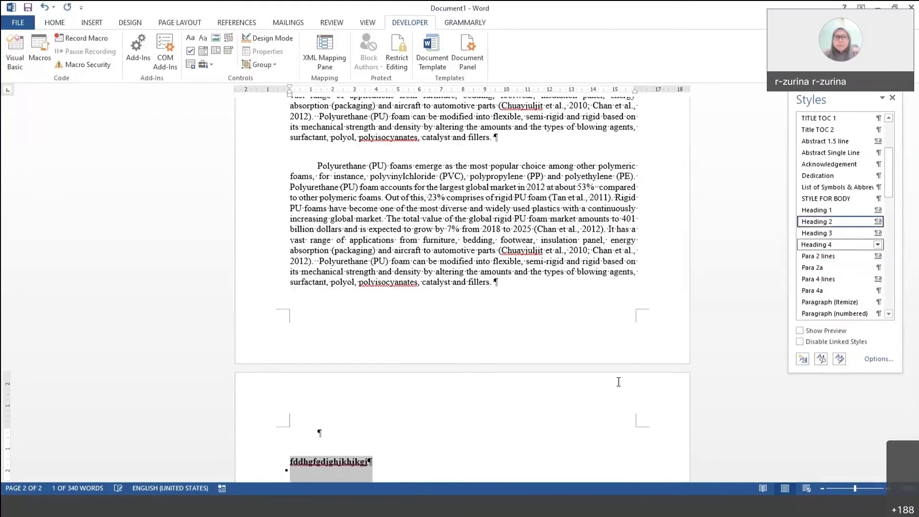
scroll(436, 246, "down", 1)
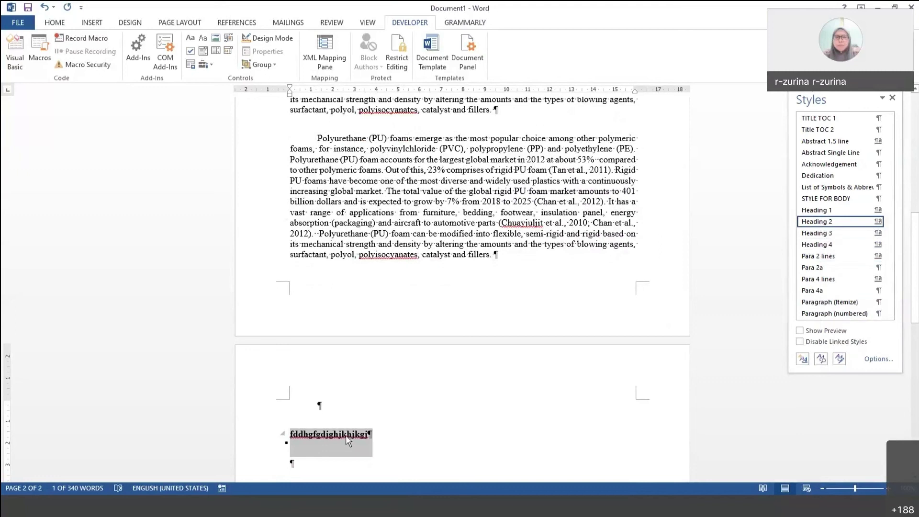
Apply the Para 4 lines style to the second Polyurethane paragraph, the last one before the new heading
left_click(466, 251)
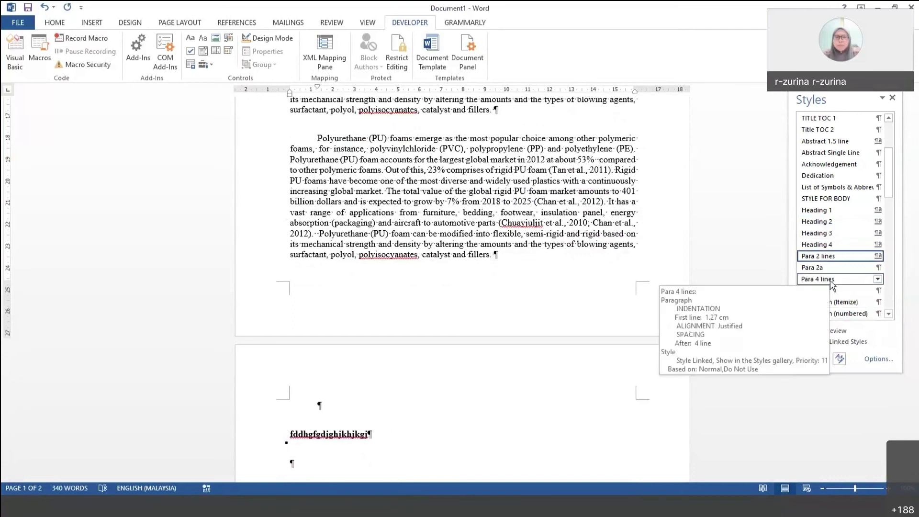
left_click(831, 280)
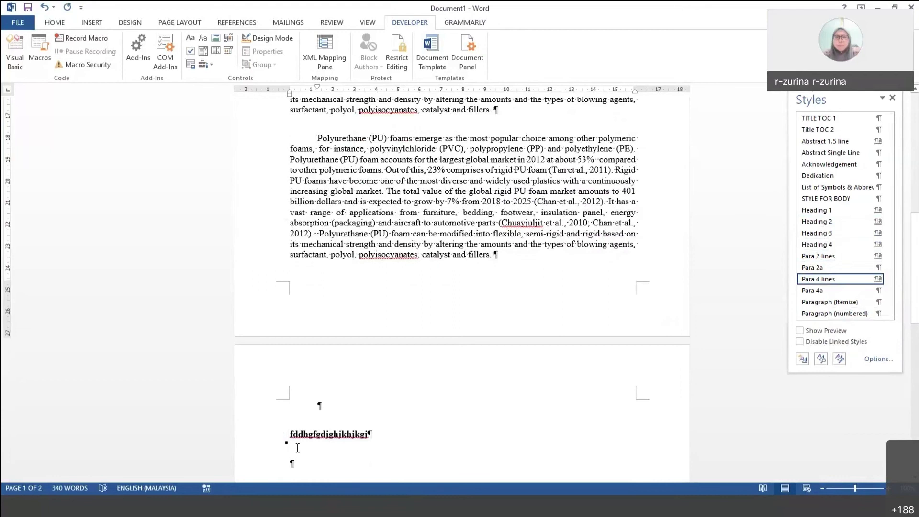
scroll(500, 257, "up", 4)
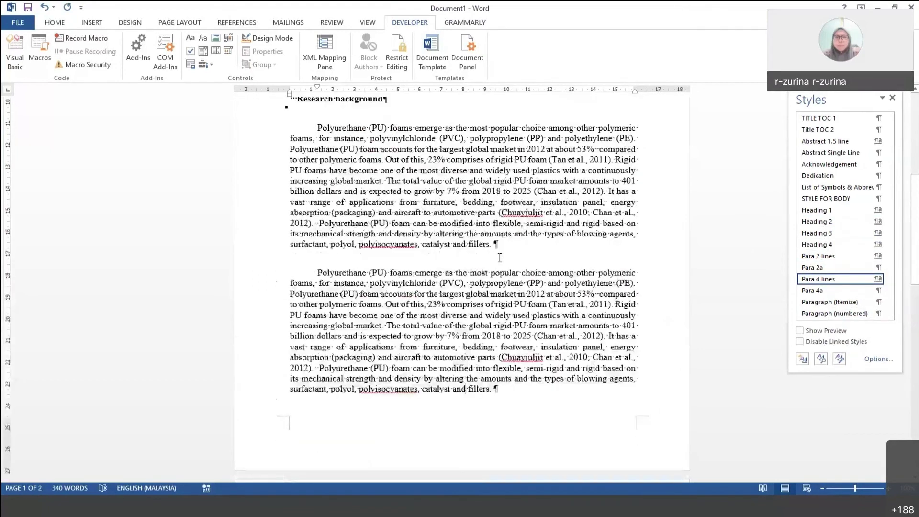
scroll(499, 258, "down", 3)
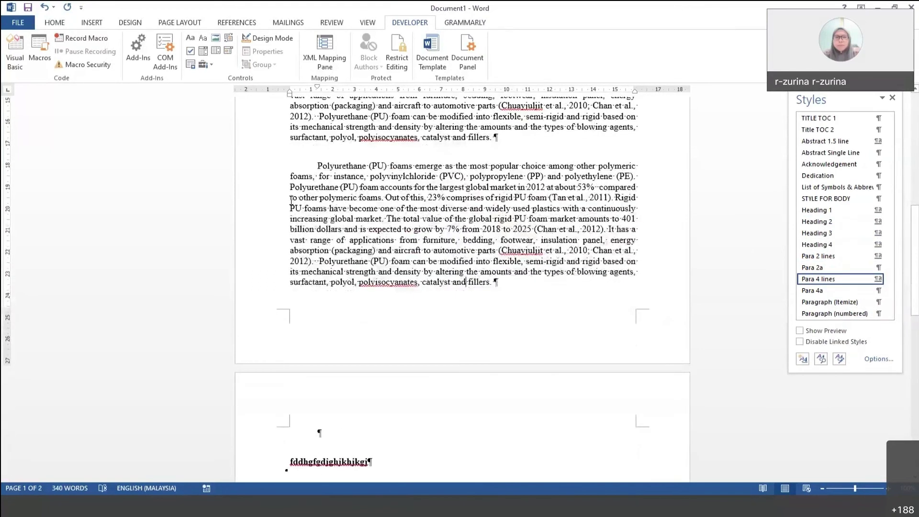
Shorten the second Polyurethane paragraph by deleting its middle text from "foams, for instance" through "automotive parts"
left_click_drag(291, 197, 415, 230)
key("BackSpace")
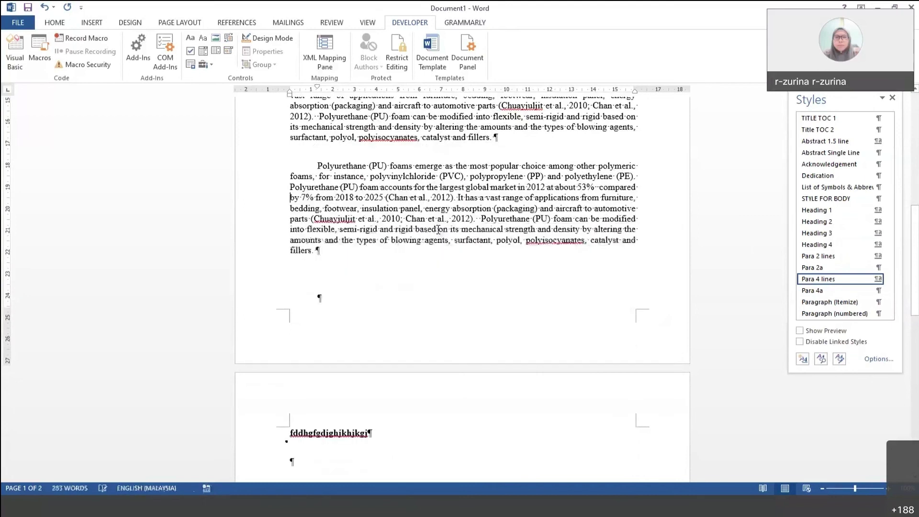
left_click_drag(290, 176, 309, 225)
key("BackSpace")
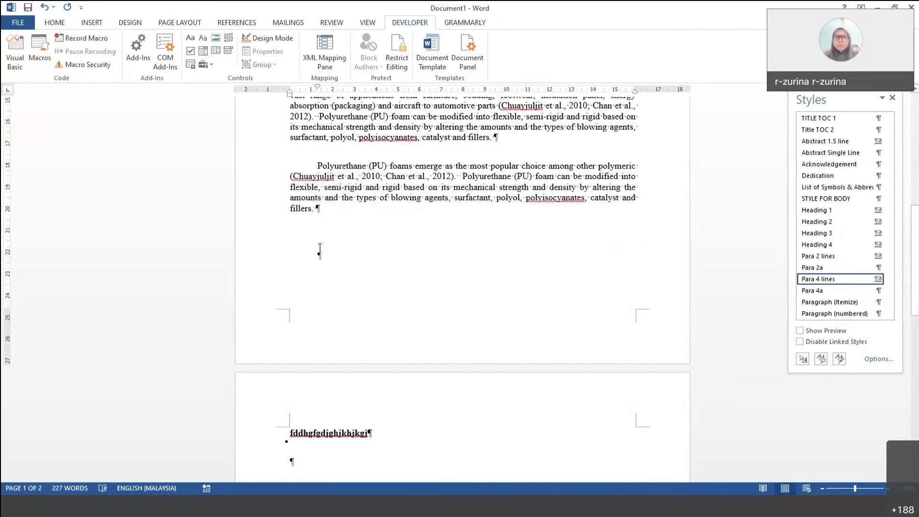
Examine the spacing between the two body paragraphs and before the sample heading on page 2
scroll(469, 298, "up", 3)
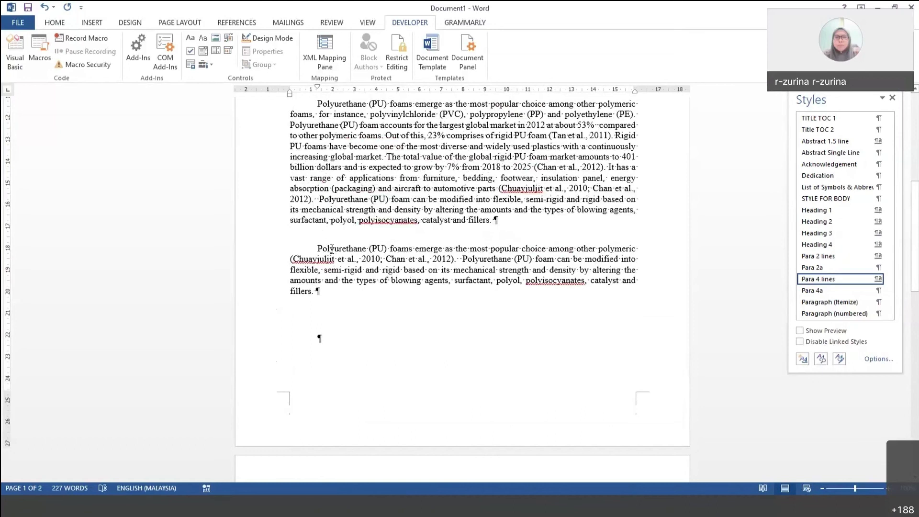
scroll(396, 292, "down", 5)
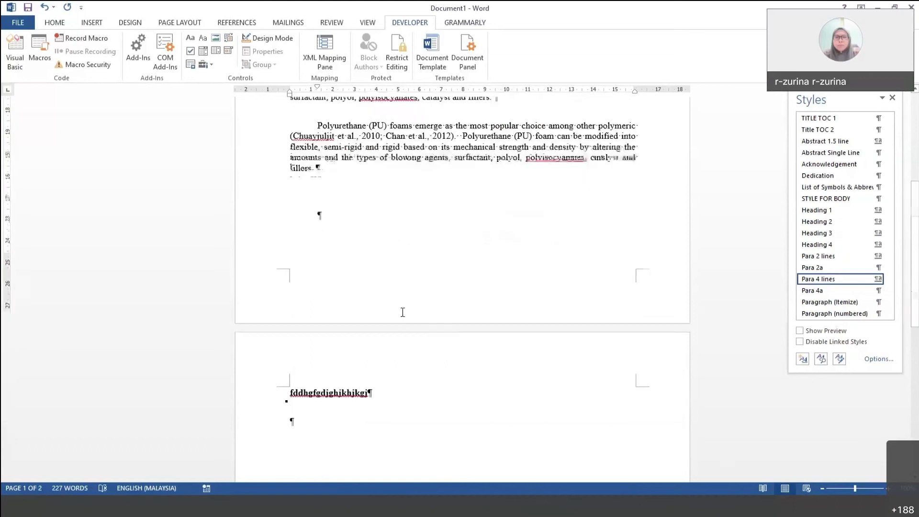
scroll(394, 319, "down", 3)
scroll(425, 237, "up", 5)
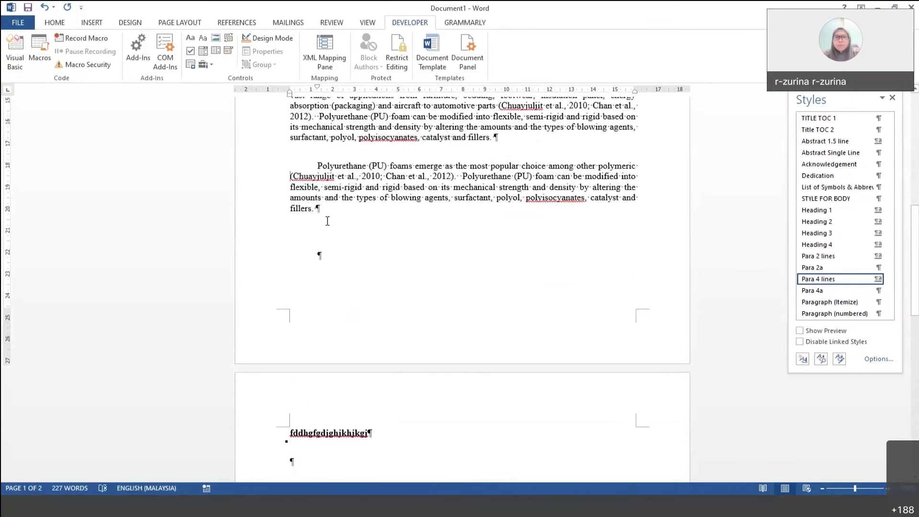
scroll(387, 431, "down", 2)
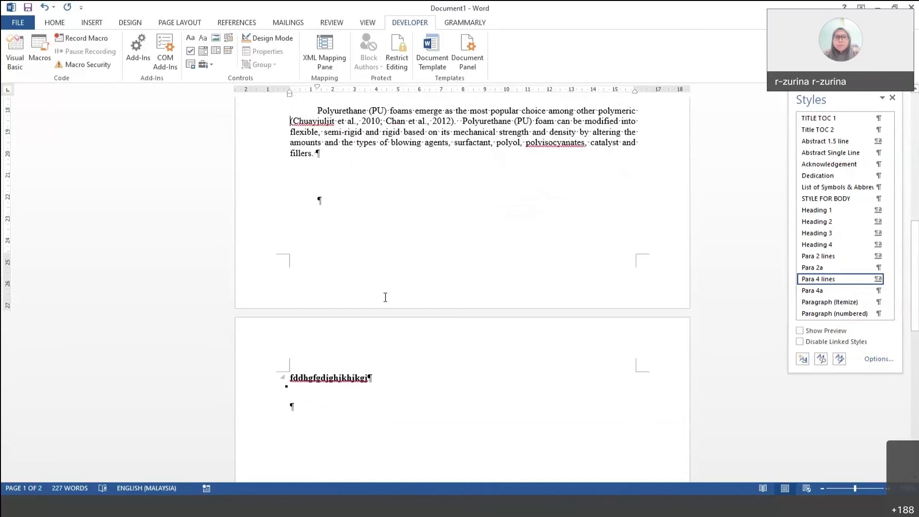
scroll(396, 380, "down", 3)
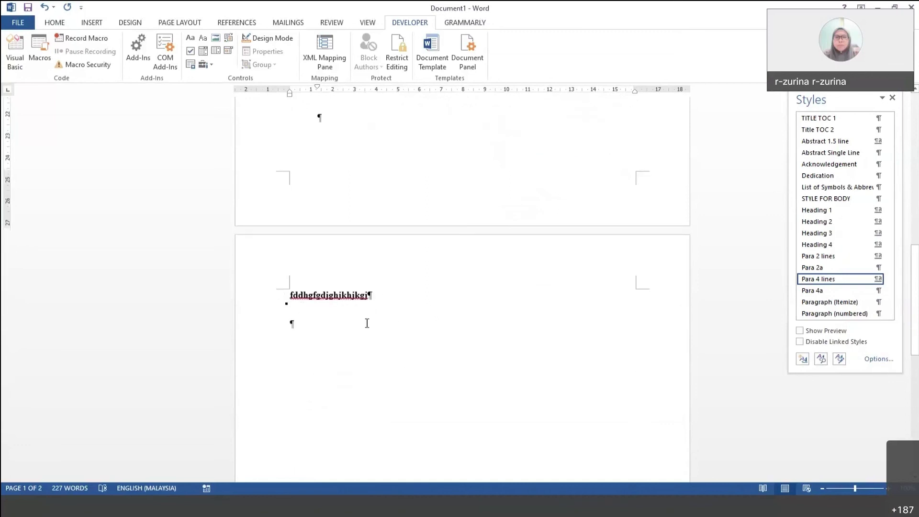
scroll(606, 398, "up", 1)
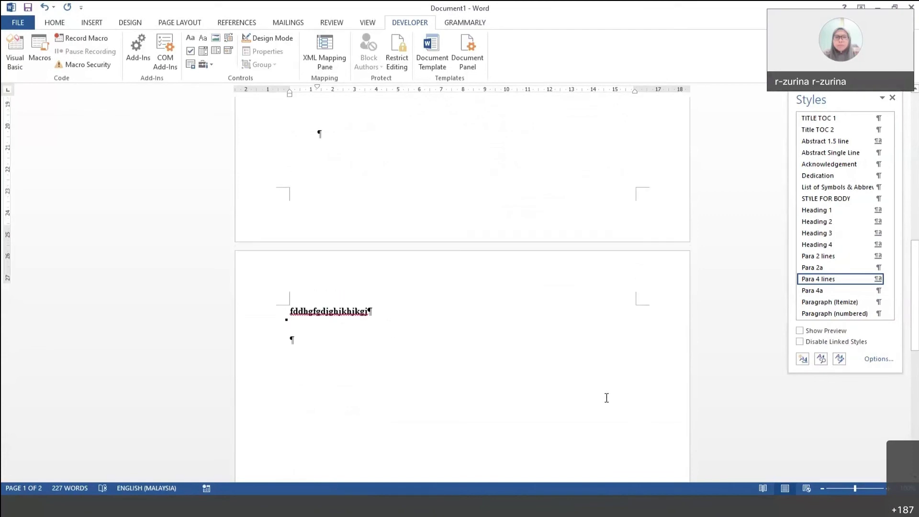
Shorten the first Polyurethane paragraph by deleting its text between "about 53% compared" and "dollars and is expected"
scroll(606, 398, "up", 4)
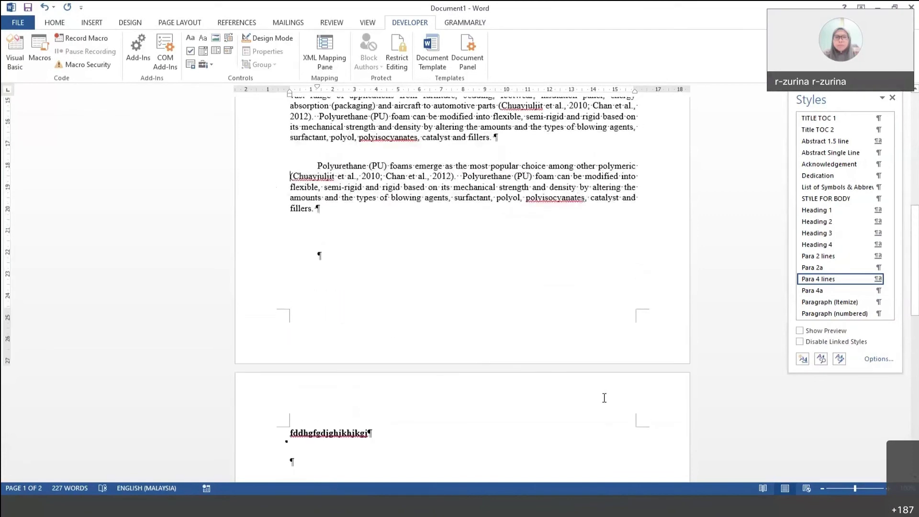
scroll(601, 400, "down", 5)
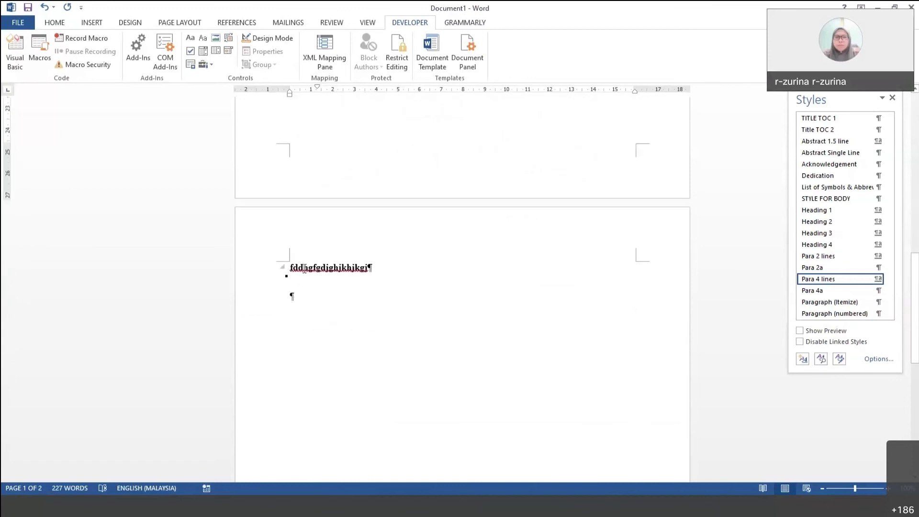
scroll(485, 279, "up", 10)
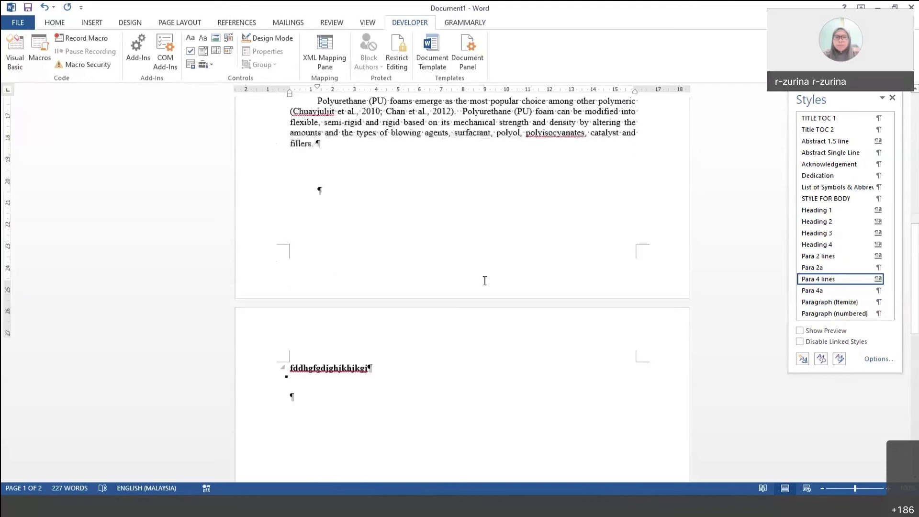
left_click_drag(291, 218, 295, 250)
key("Delete")
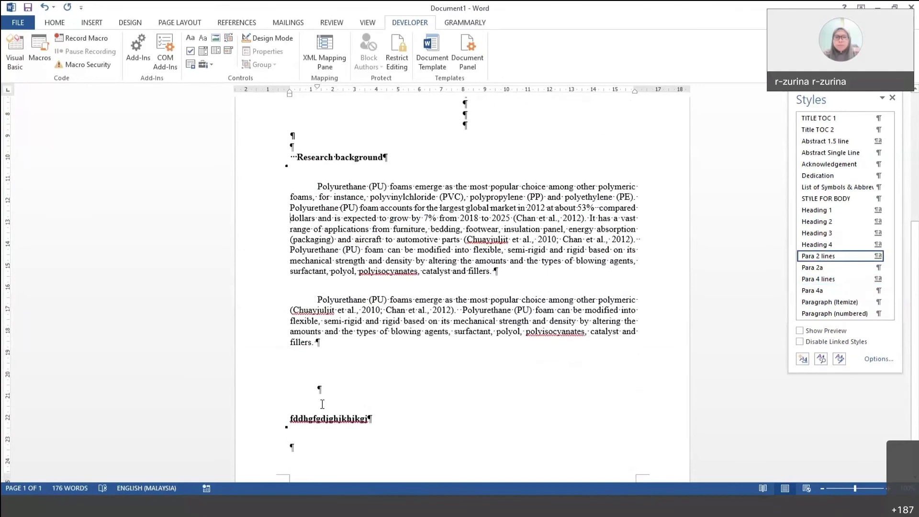
Remove the empty paragraph above the sample line "fddhgfgdjghjkhjkgj", keep that line as a separate paragraph and reapply the Heading 2 style to it
left_click_drag(314, 362, 323, 388)
key("Delete")
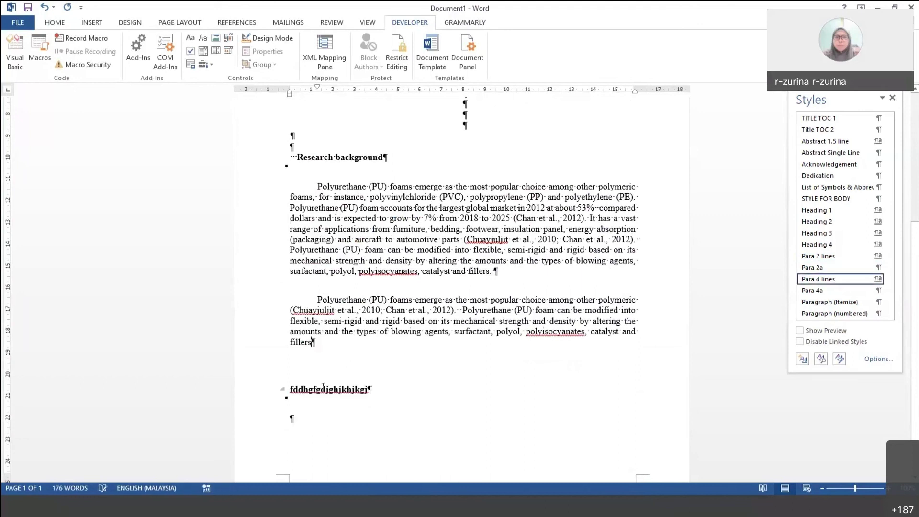
scroll(324, 387, "up", 1)
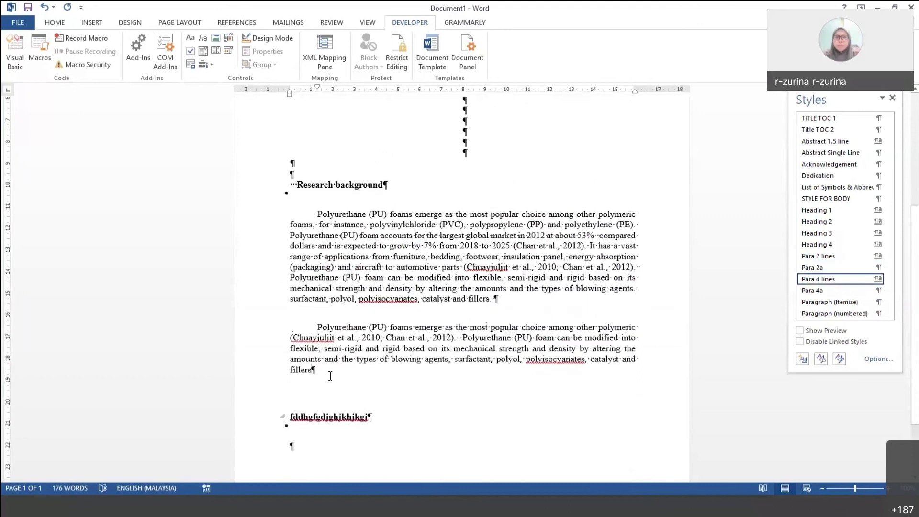
key("Delete")
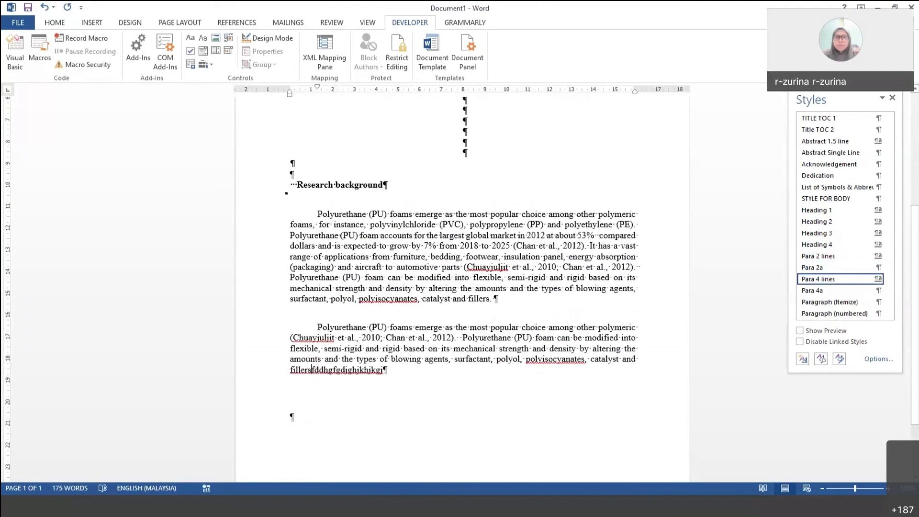
key("Return")
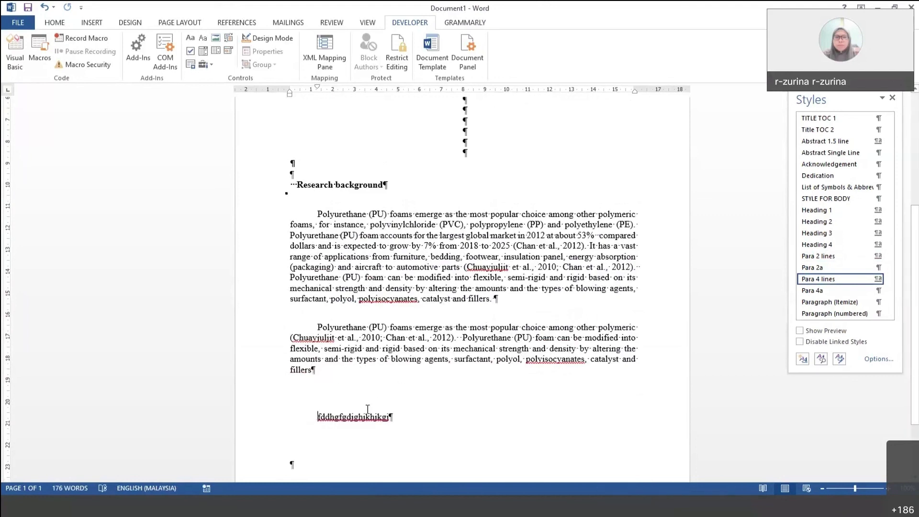
left_click_drag(317, 417, 395, 419)
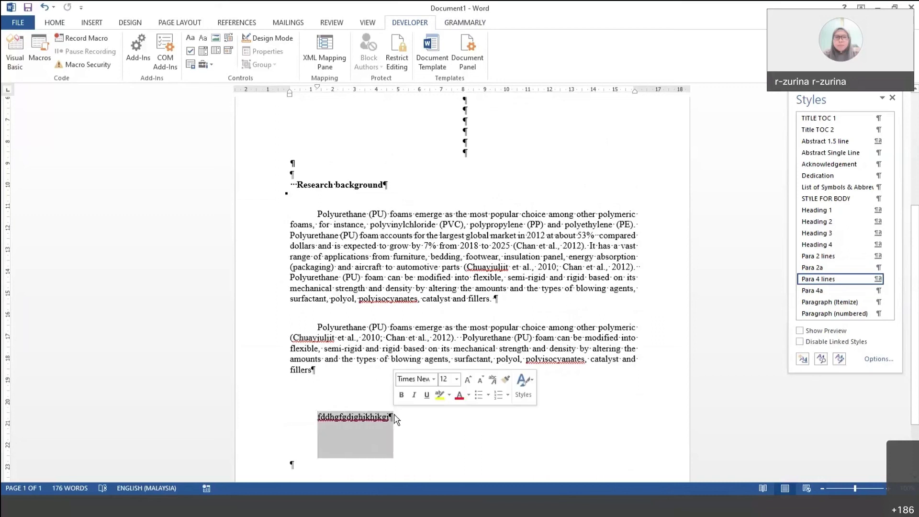
left_click(813, 224)
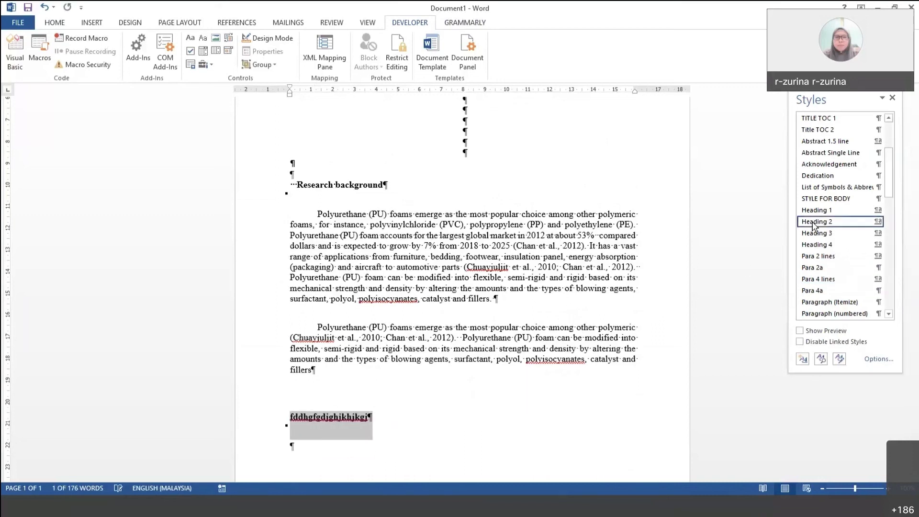
Join the two Polyurethane paragraphs and split them again after "catalyst and fillers."
left_click(472, 359)
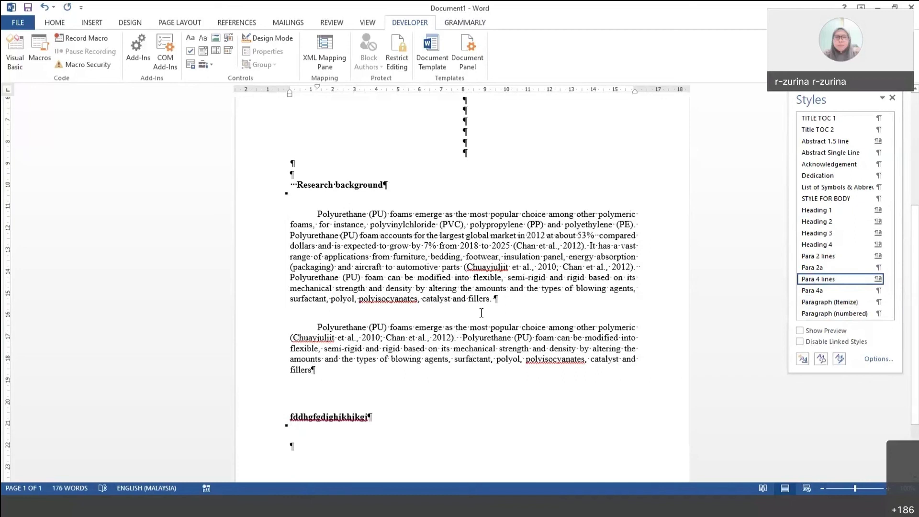
left_click(508, 307)
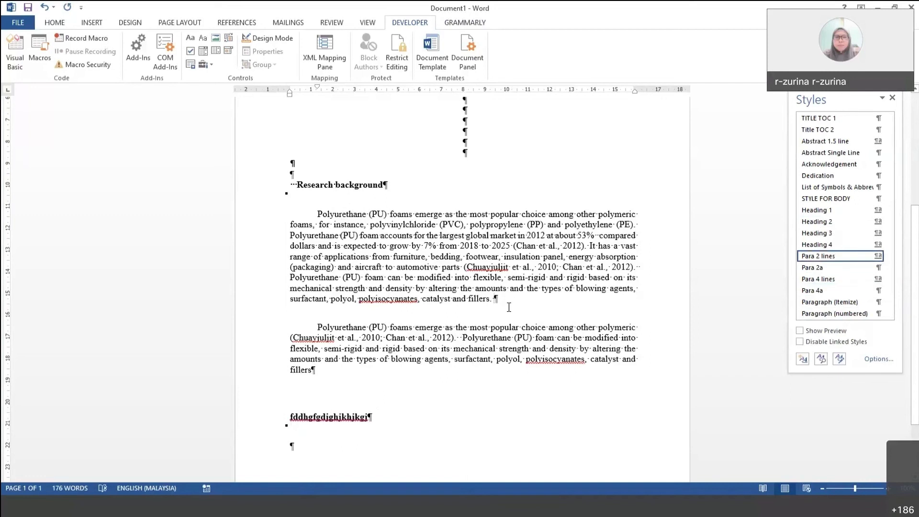
key("Delete")
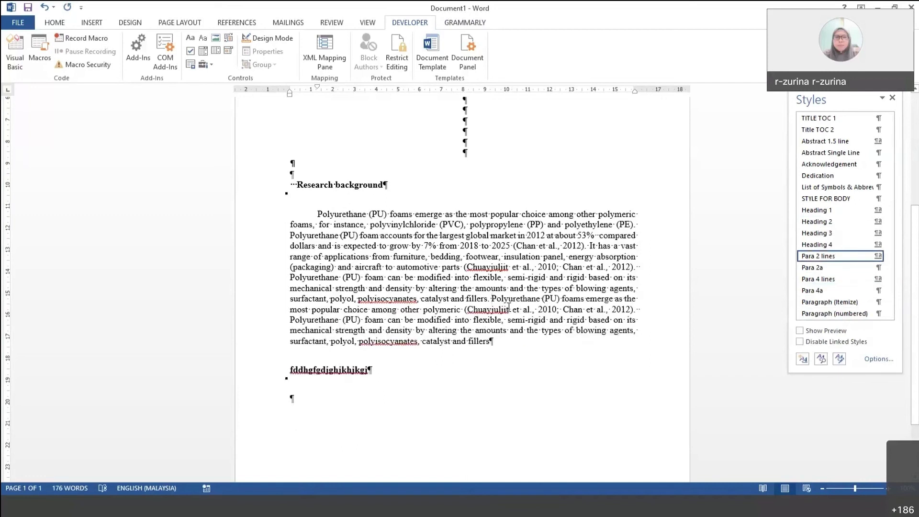
key("Return")
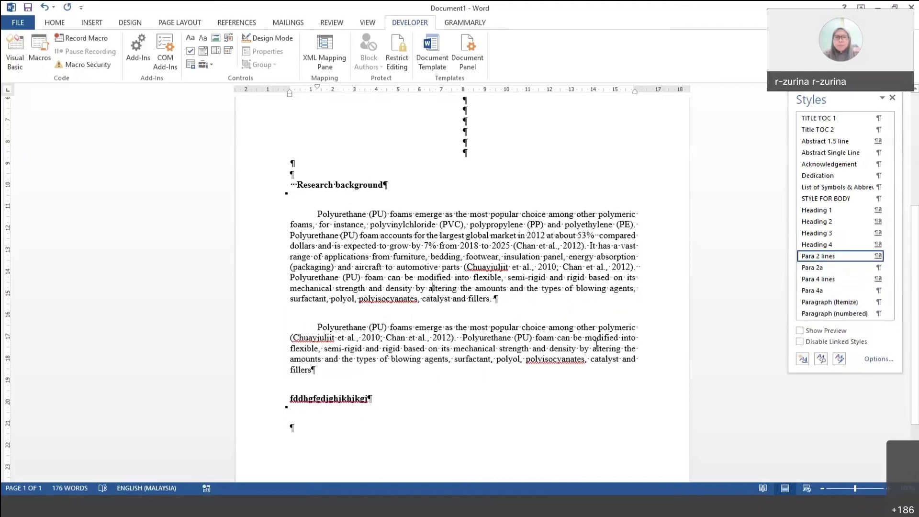
Copy the first paragraph's text from "range of applications" to its end and paste it with source formatting as a new middle paragraph, without a blank one after it
left_click_drag(292, 257, 516, 300)
right_click(449, 283)
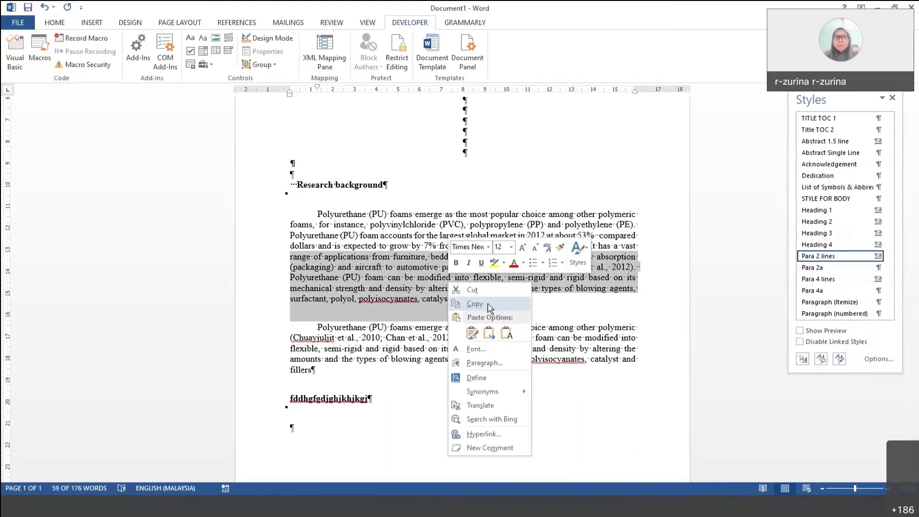
left_click(489, 305)
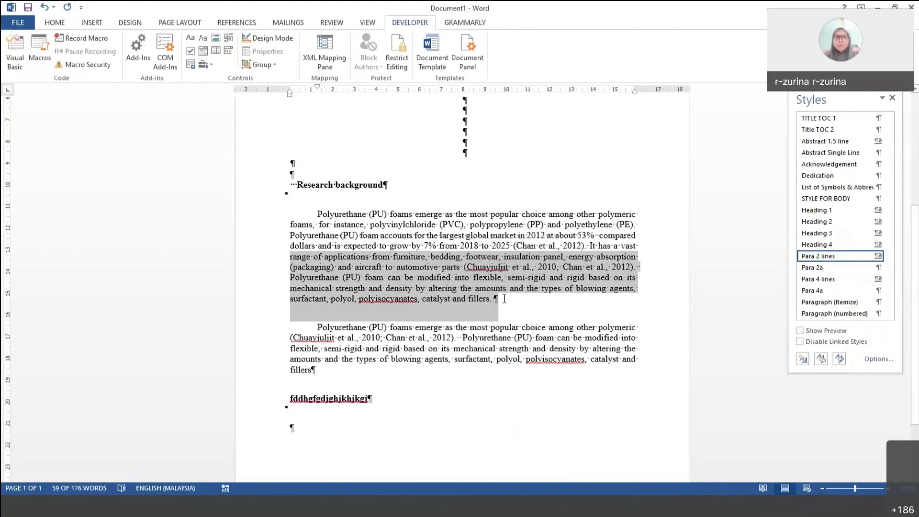
left_click(501, 303)
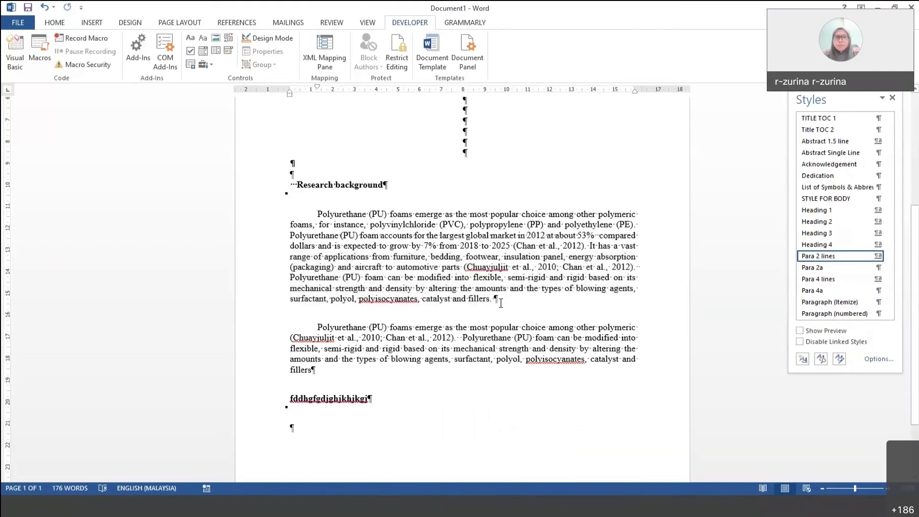
key("Return")
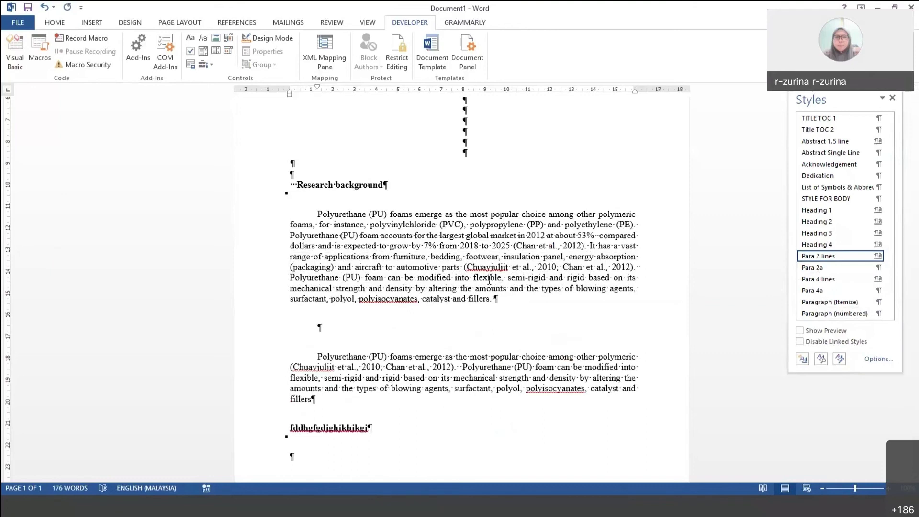
scroll(365, 354, "up", 1)
right_click(365, 355)
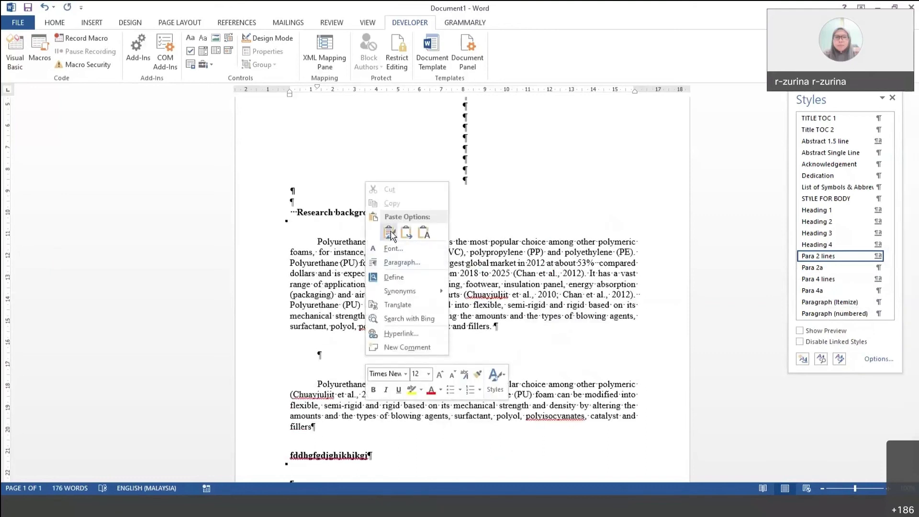
left_click(371, 234)
scroll(595, 379, "down", 4)
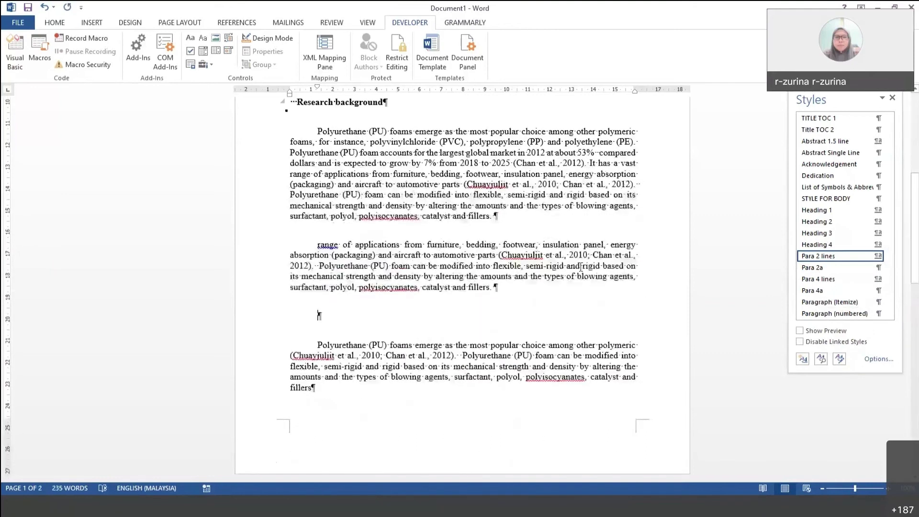
key("Delete")
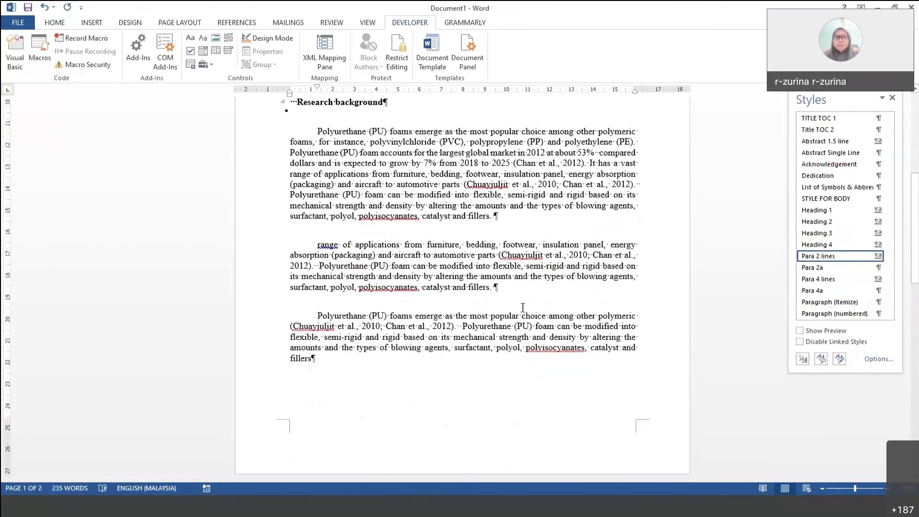
Apply the Para 4 lines style to the last Polyurethane paragraph before the sample heading
scroll(521, 301, "down", 4)
left_click(418, 216)
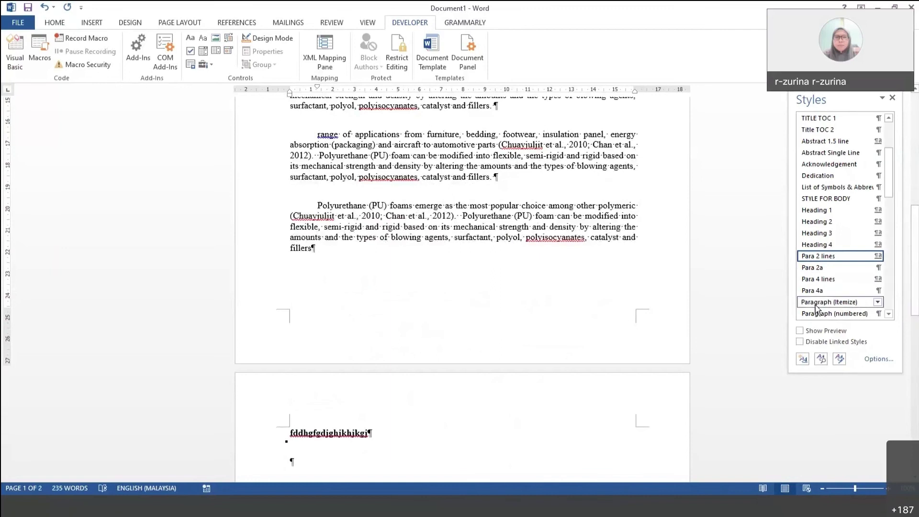
left_click(824, 279)
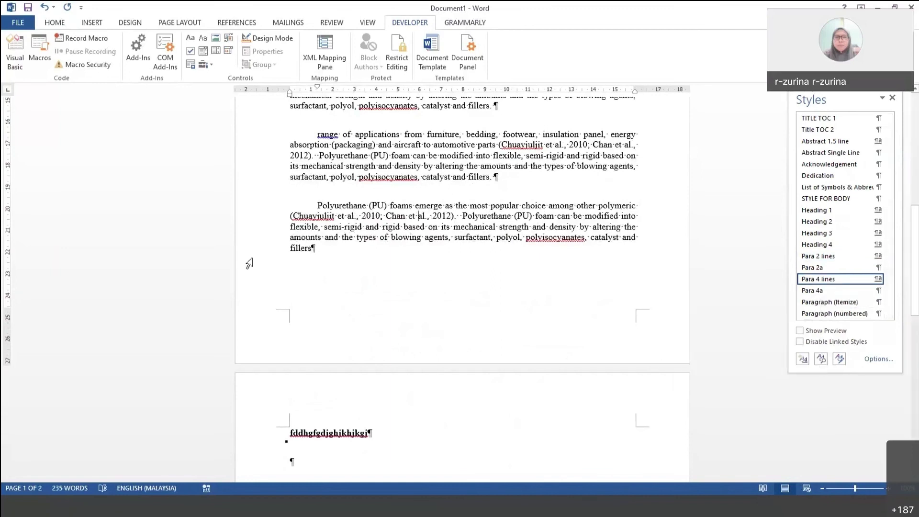
Check the style of the middle paragraph and examine the spacing between the body paragraphs and the headings
scroll(466, 285, "up", 3)
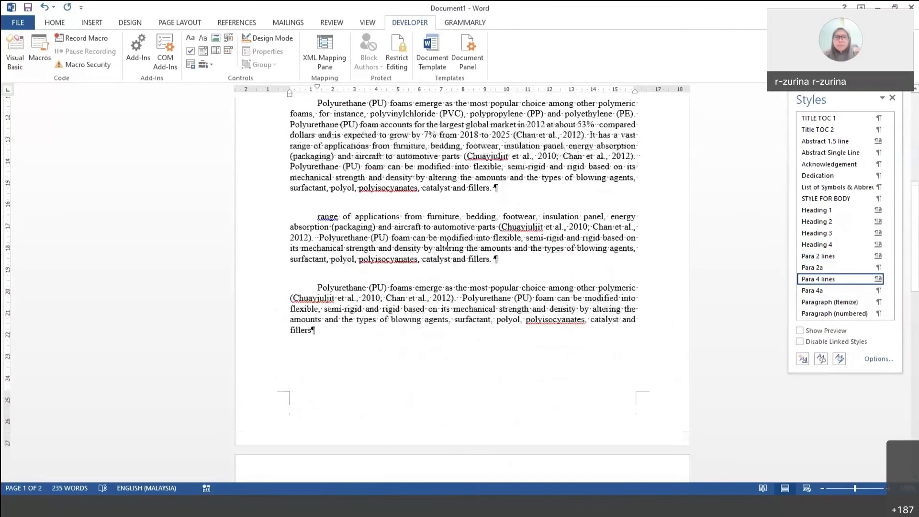
left_click(444, 227)
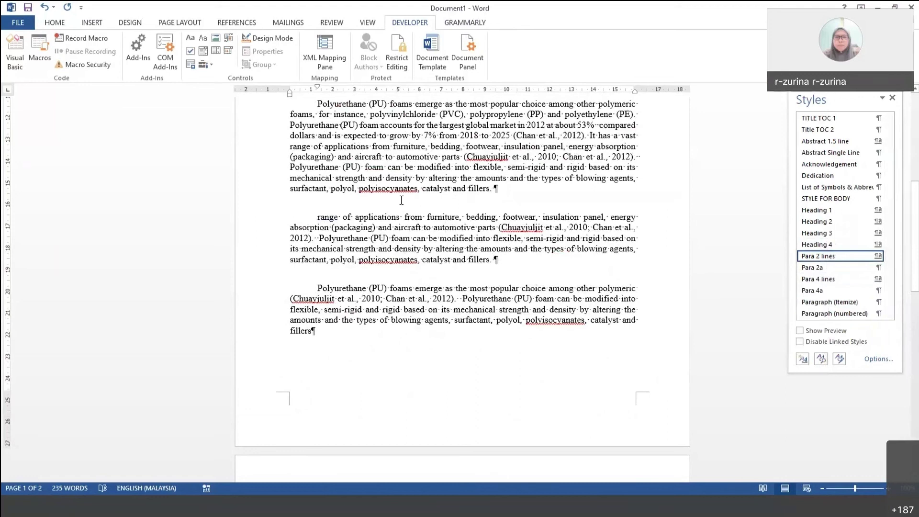
scroll(423, 244, "up", 6)
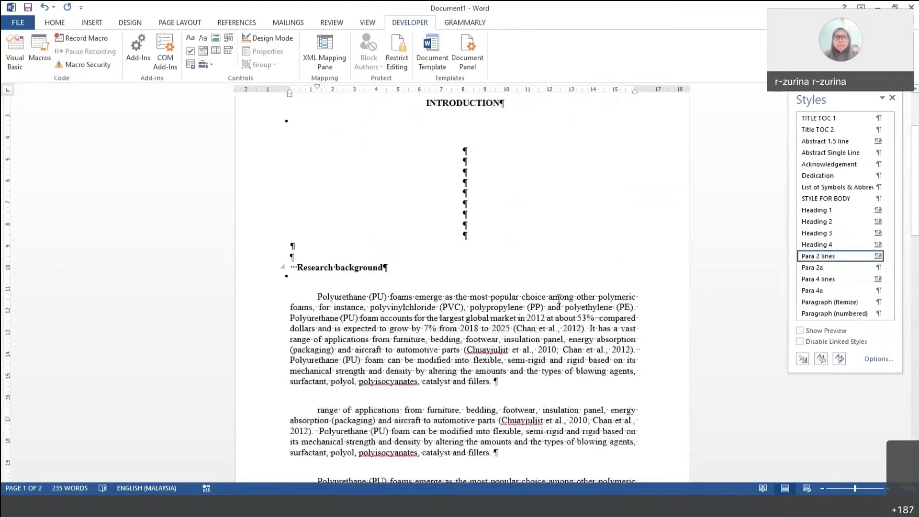
scroll(559, 300, "down", 4)
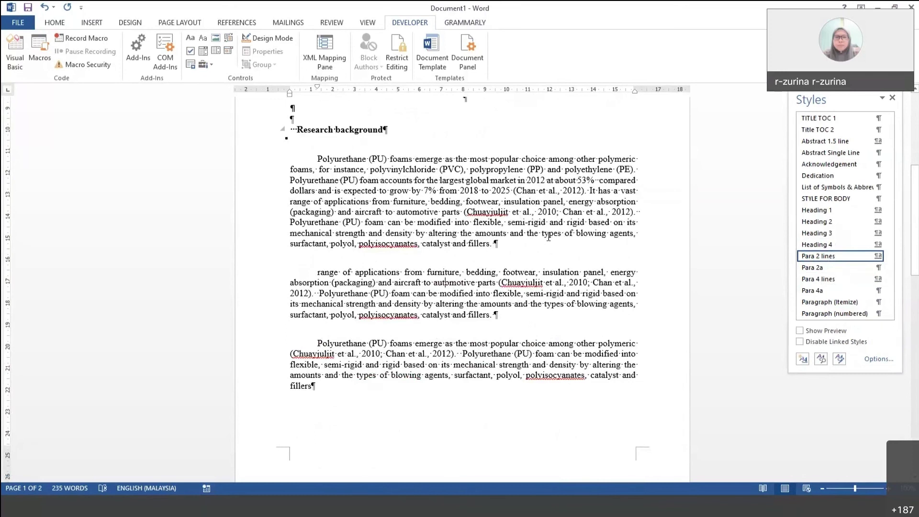
scroll(498, 269, "down", 9)
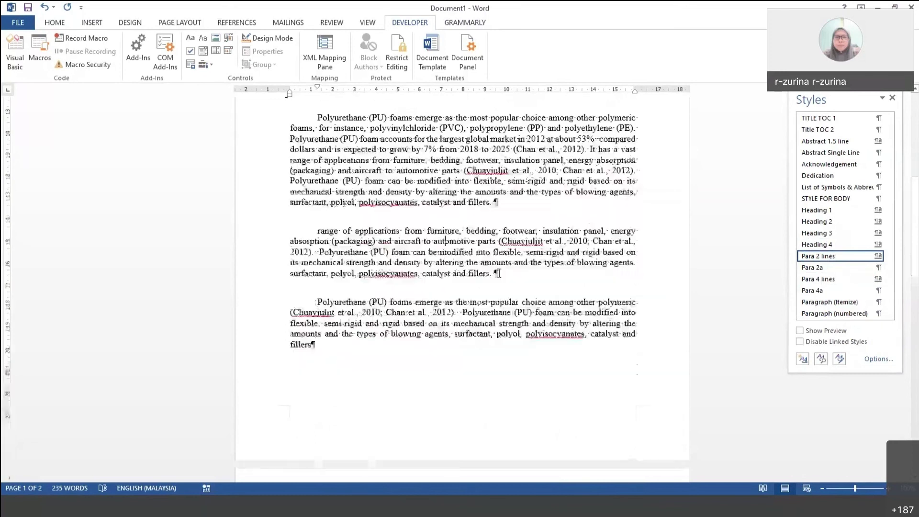
scroll(499, 274, "down", 5)
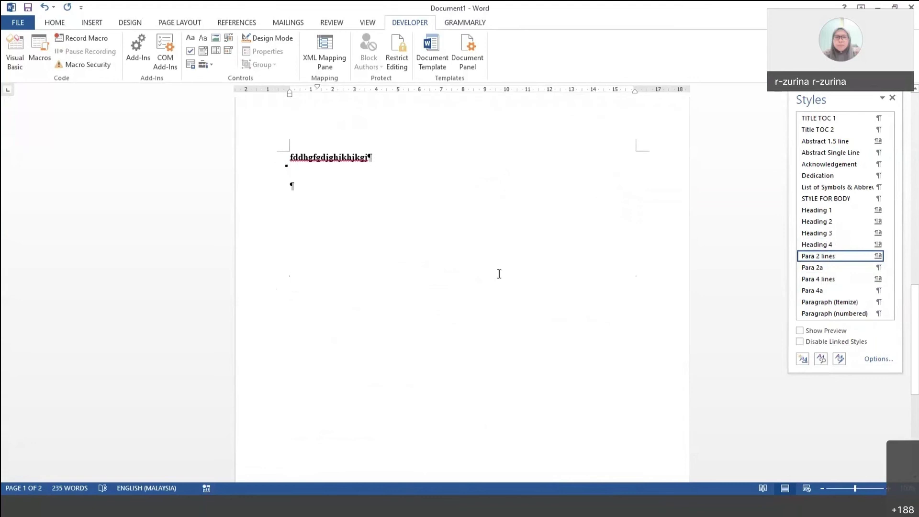